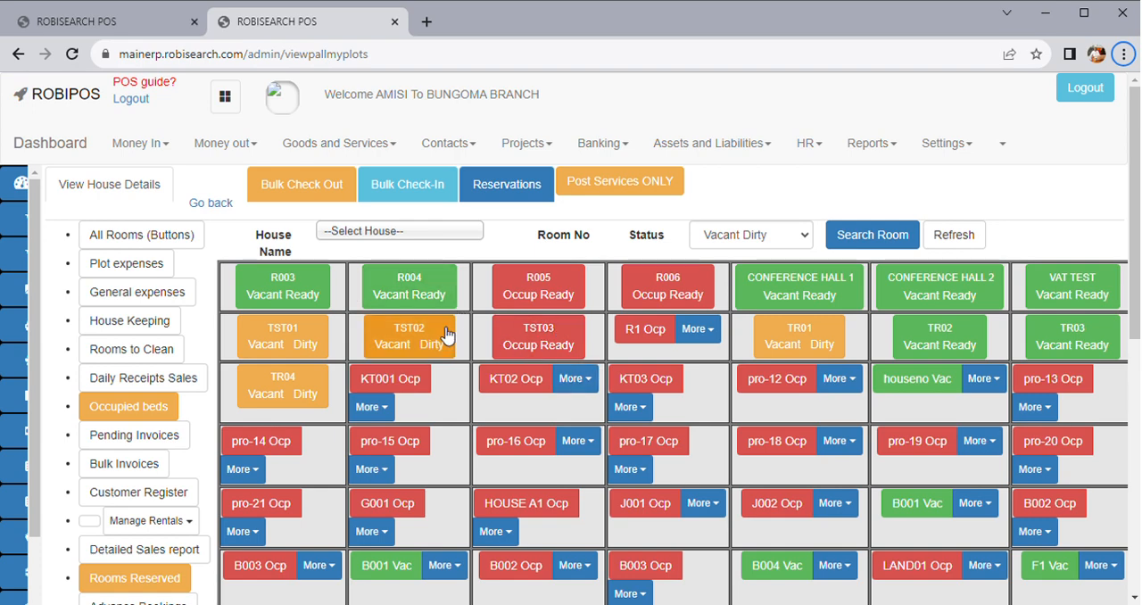
Look over the room status board and open the house management page
{"action": "scroll", "coordinate": [564, 357], "scroll_direction": "down", "scroll_amount": 2}
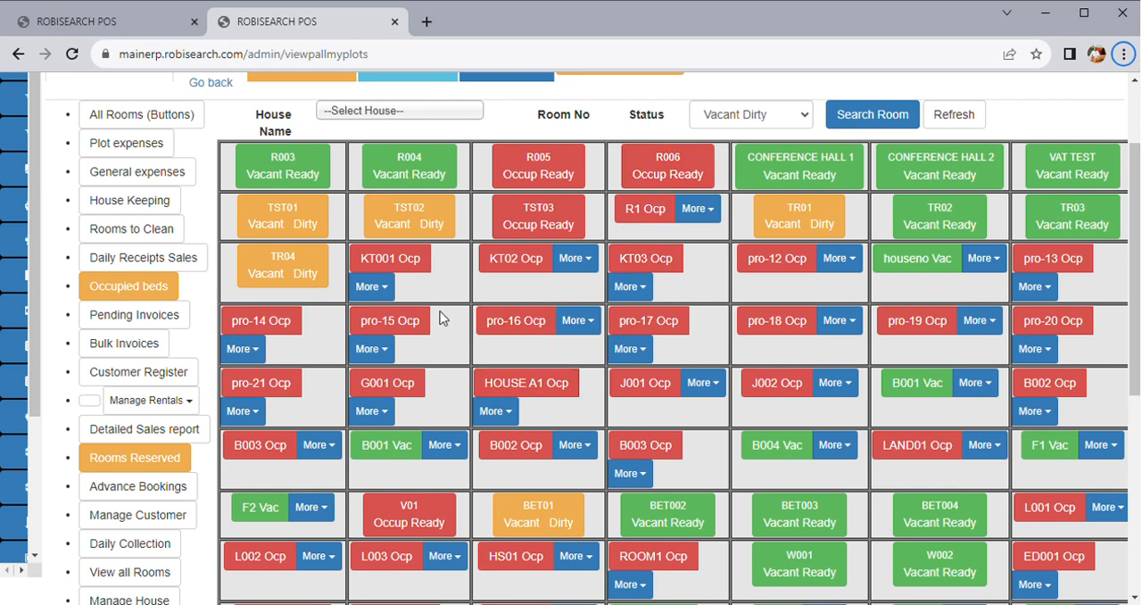
{"action": "scroll", "coordinate": [485, 359], "scroll_direction": "up", "scroll_amount": 1}
{"action": "scroll", "coordinate": [485, 366], "scroll_direction": "down", "scroll_amount": 1}
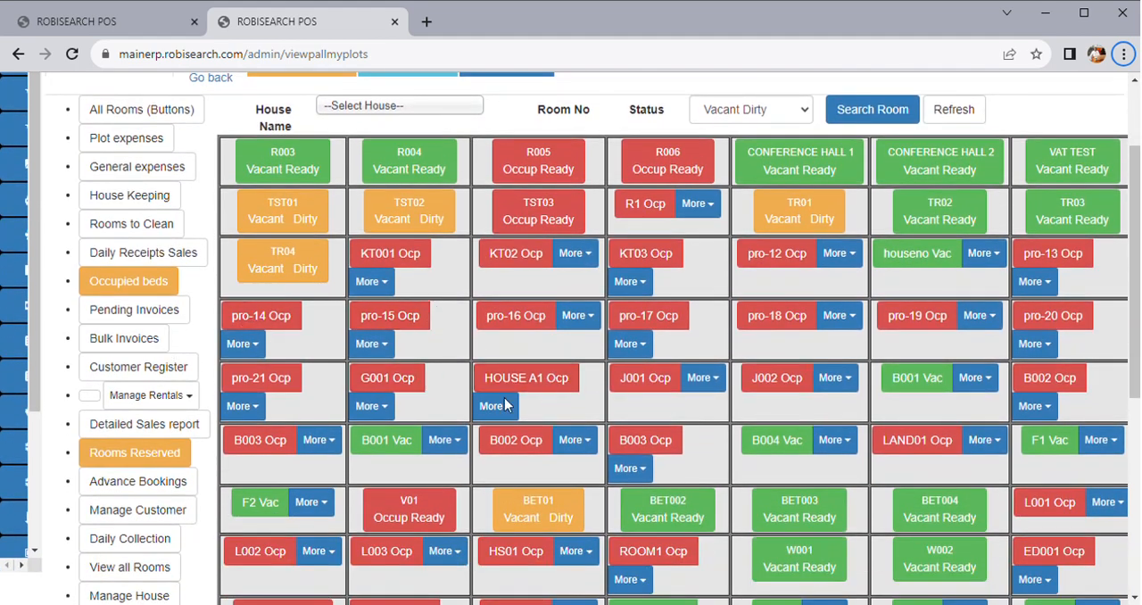
{"action": "scroll", "coordinate": [170, 437], "scroll_direction": "down", "scroll_amount": 1}
{"action": "scroll", "coordinate": [170, 437], "scroll_direction": "down", "scroll_amount": 1}
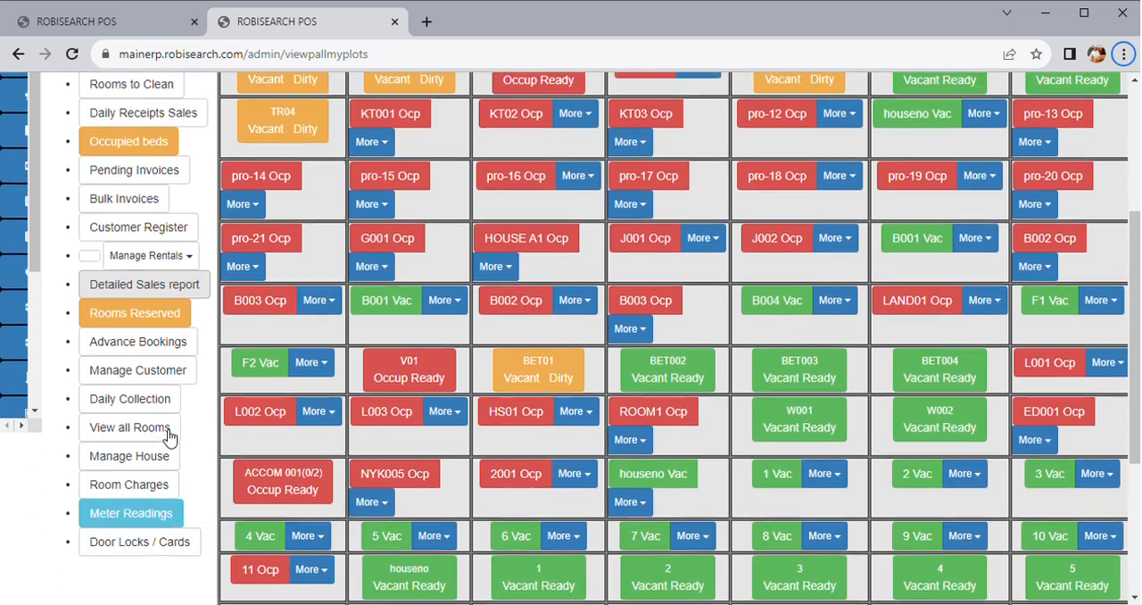
{"action": "left_click", "coordinate": [130, 502]}
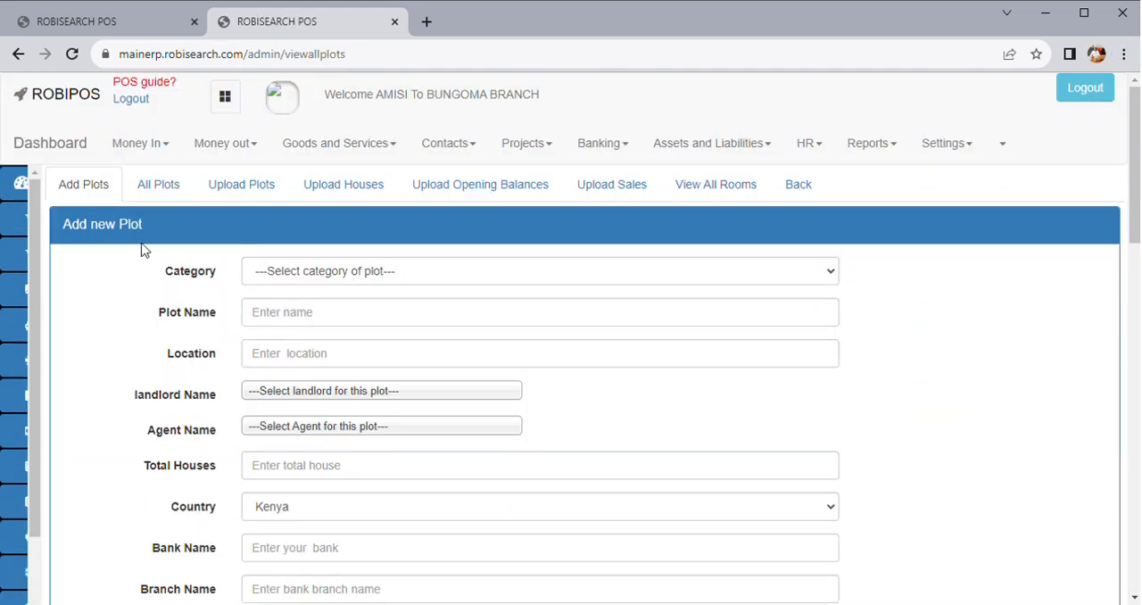
View the list of all plots with their landlords, balances and occupancy
{"action": "left_click", "coordinate": [175, 189]}
{"action": "scroll", "coordinate": [472, 353], "scroll_direction": "down", "scroll_amount": 3}
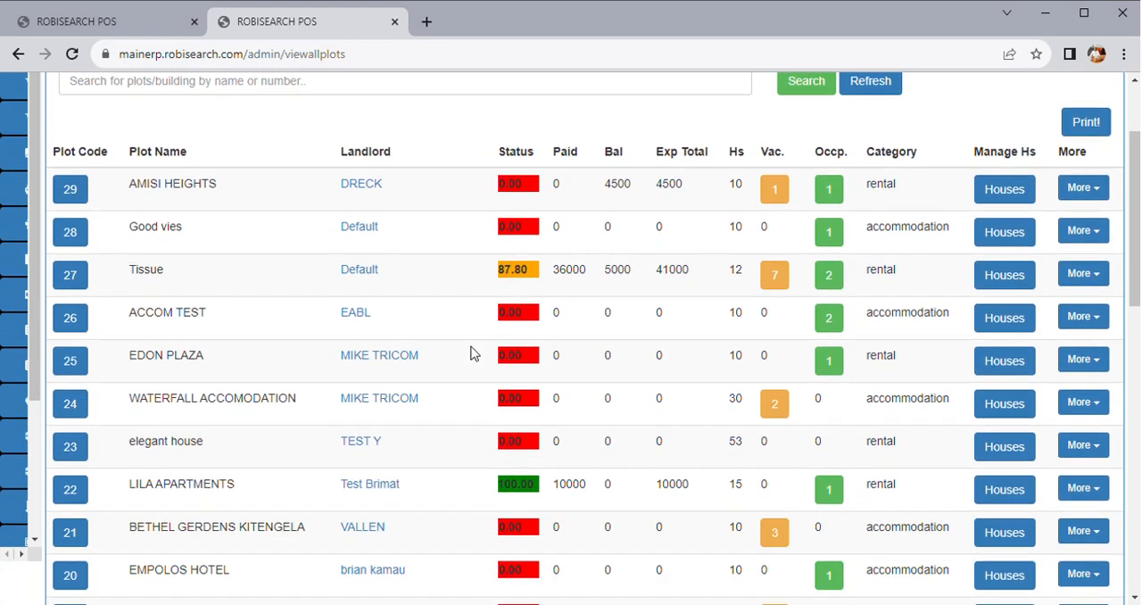
{"action": "scroll", "coordinate": [472, 353], "scroll_direction": "up", "scroll_amount": 2}
{"action": "scroll", "coordinate": [472, 354], "scroll_direction": "up", "scroll_amount": 1}
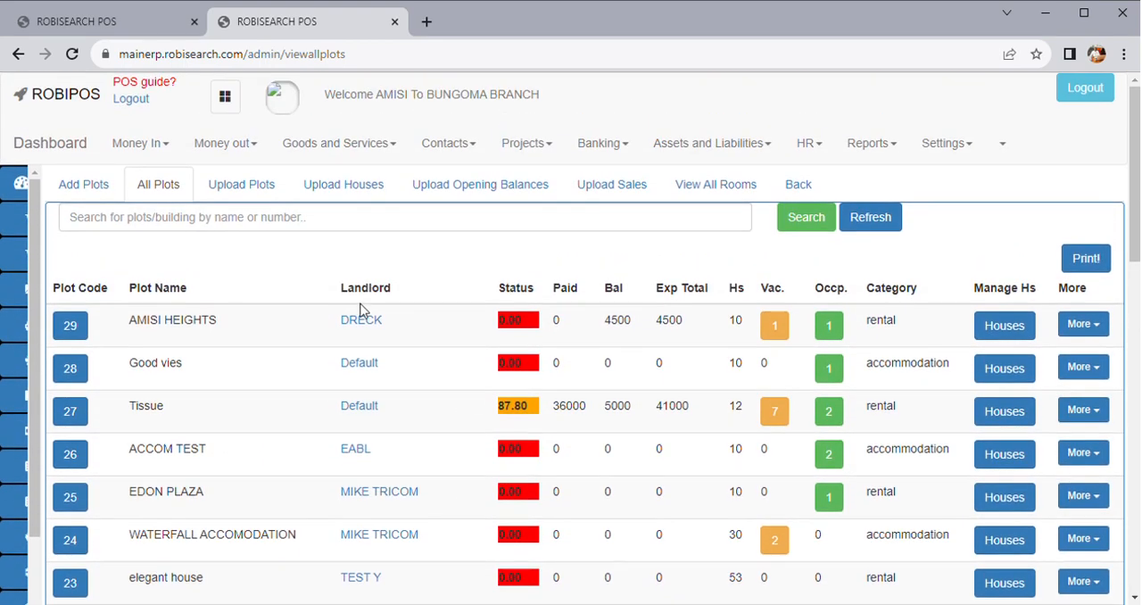
Fill in a new plot with category rental, name AMISI HEIGHTS and location JUJA
{"action": "left_click", "coordinate": [95, 193]}
{"action": "left_click", "coordinate": [357, 273]}
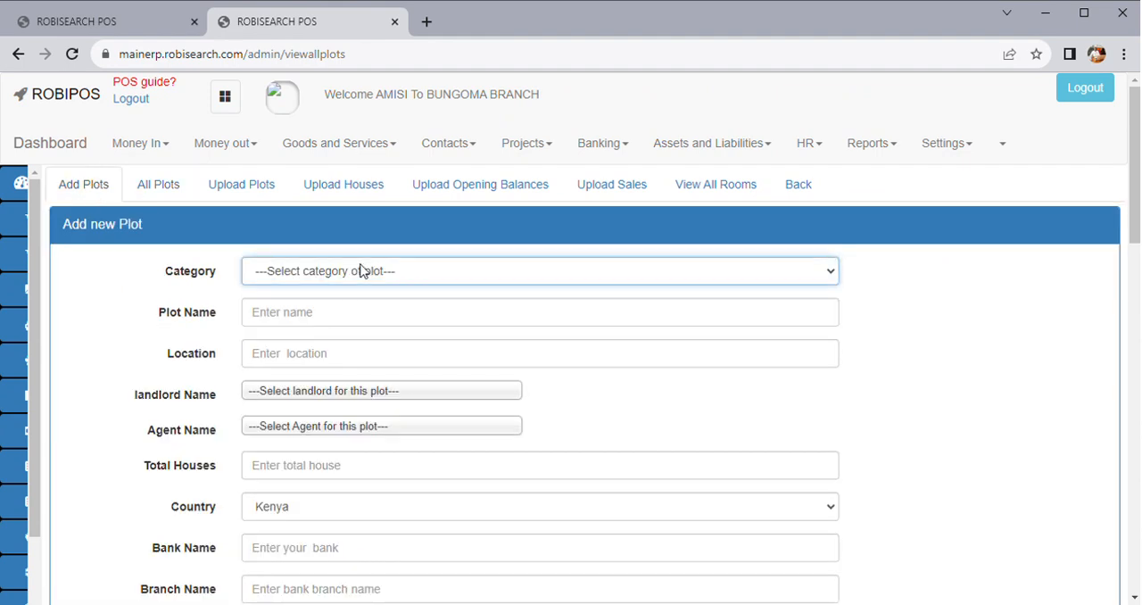
{"action": "left_click", "coordinate": [283, 314]}
{"action": "left_click", "coordinate": [306, 325]}
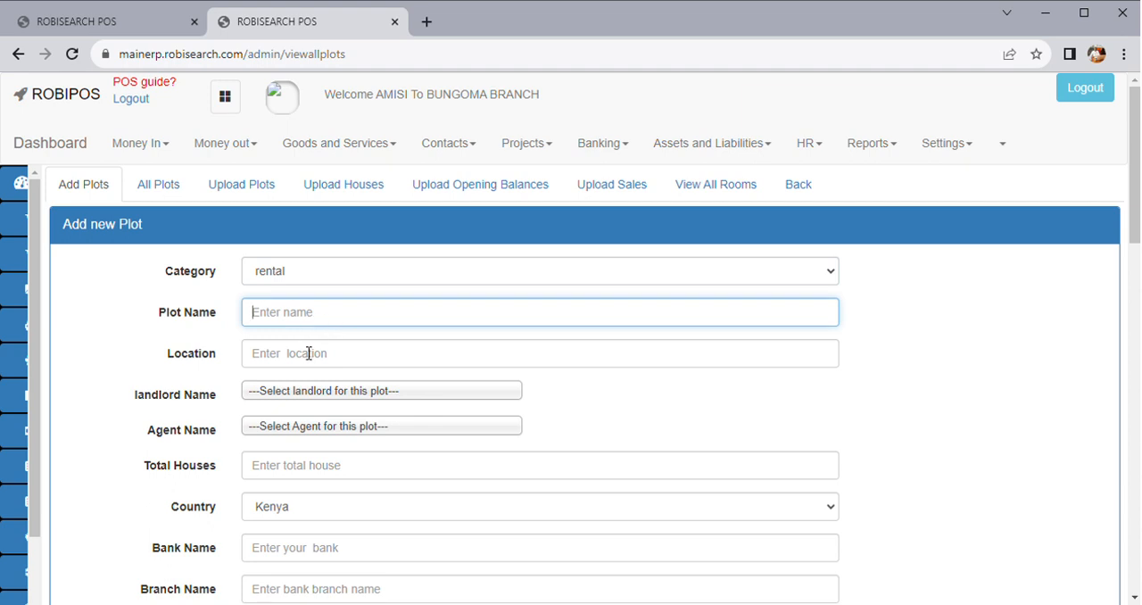
{"action": "type", "text": "AMISI HEIGHTS"}
{"action": "left_click", "coordinate": [309, 365]}
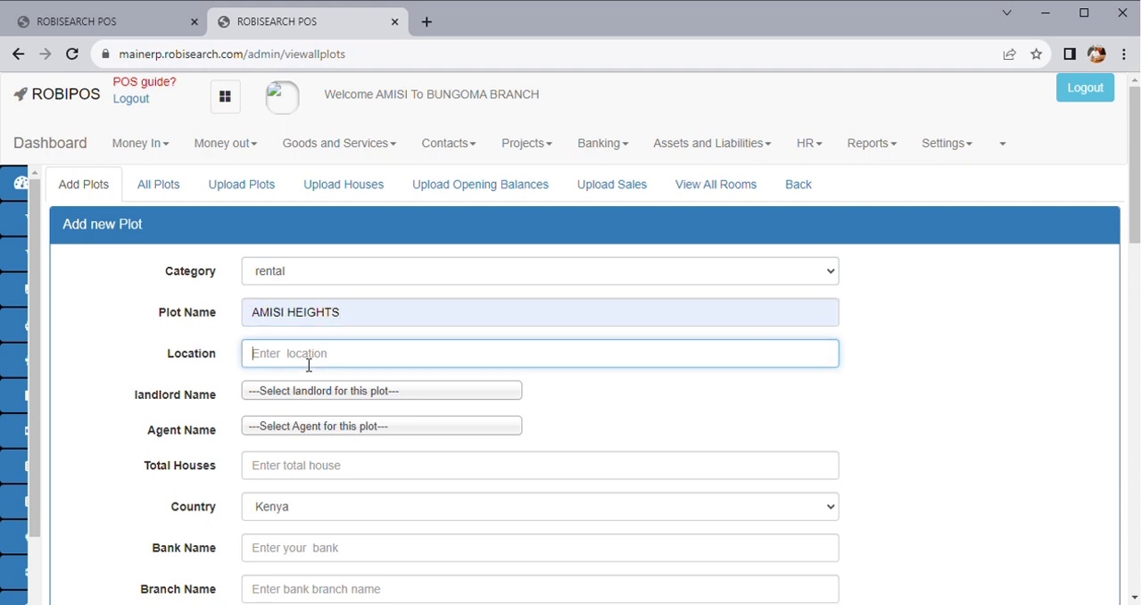
Check the landlord and agent choices for the new plot without selecting any
{"action": "left_click", "coordinate": [346, 401]}
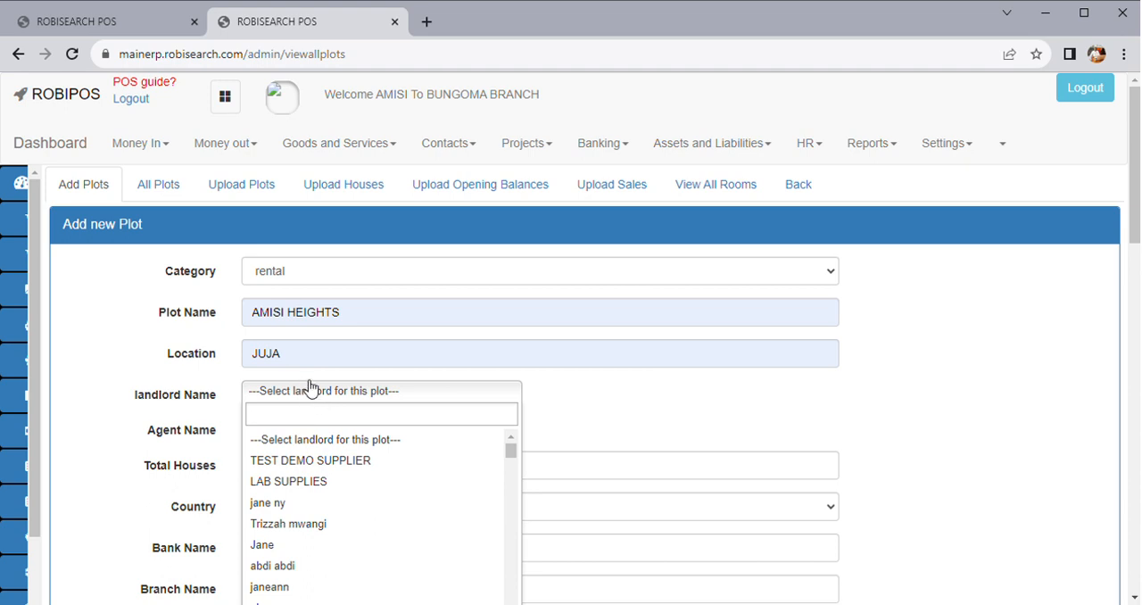
{"action": "left_click", "coordinate": [324, 403]}
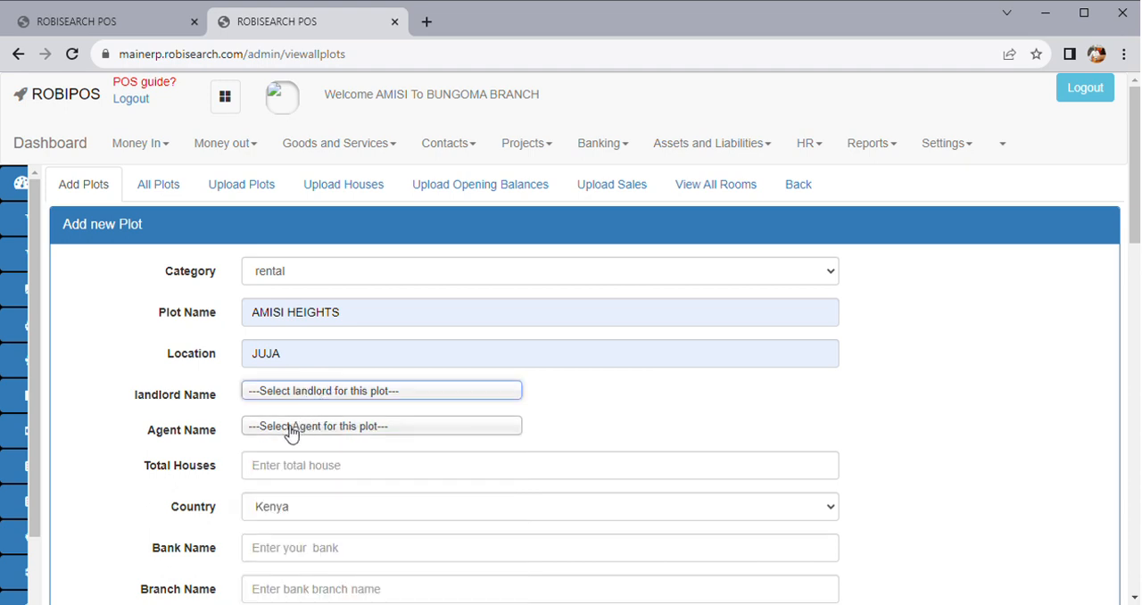
{"action": "left_click", "coordinate": [291, 431]}
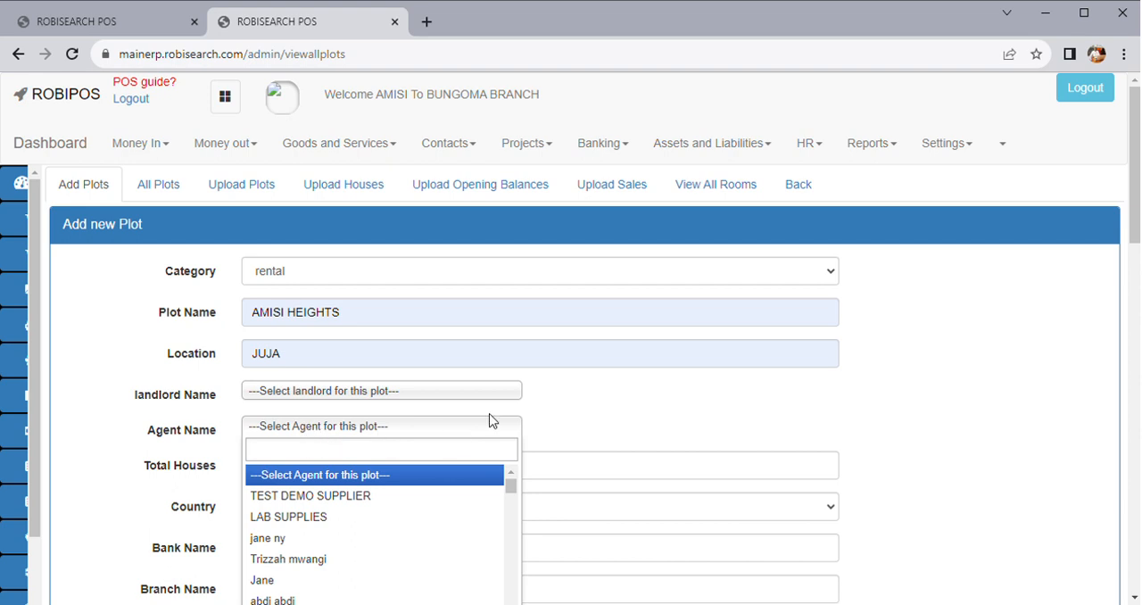
{"action": "left_click", "coordinate": [576, 434]}
Review the new plot's house count, bank account, commission, tax, penalty, display and SMS fields without entering values
{"action": "scroll", "coordinate": [416, 455], "scroll_direction": "down", "scroll_amount": 3}
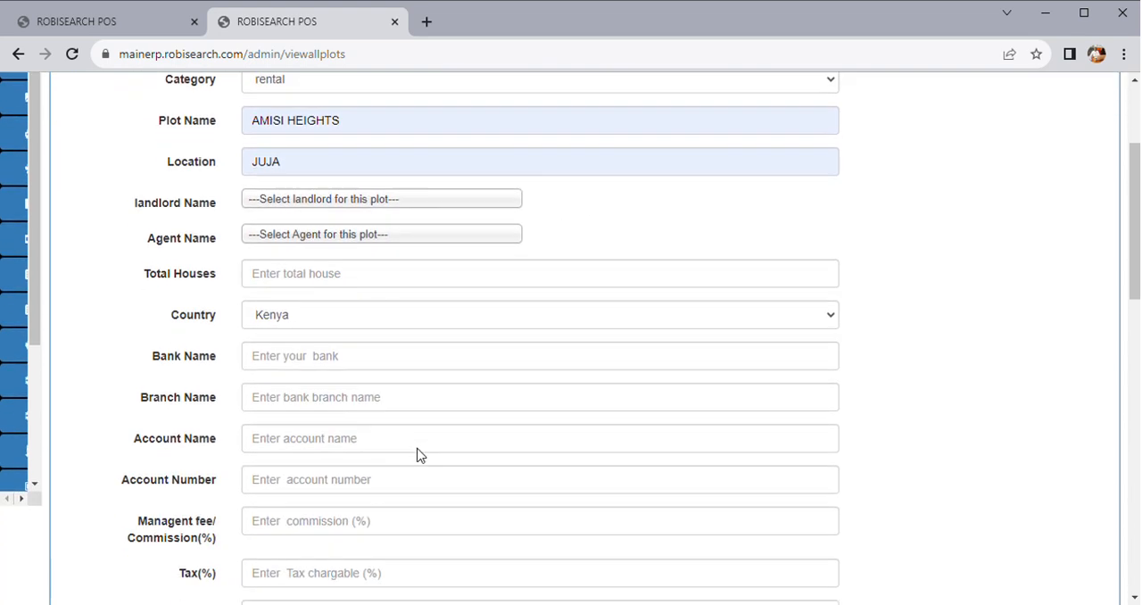
{"action": "left_click", "coordinate": [305, 256]}
{"action": "type", "text": "10"}
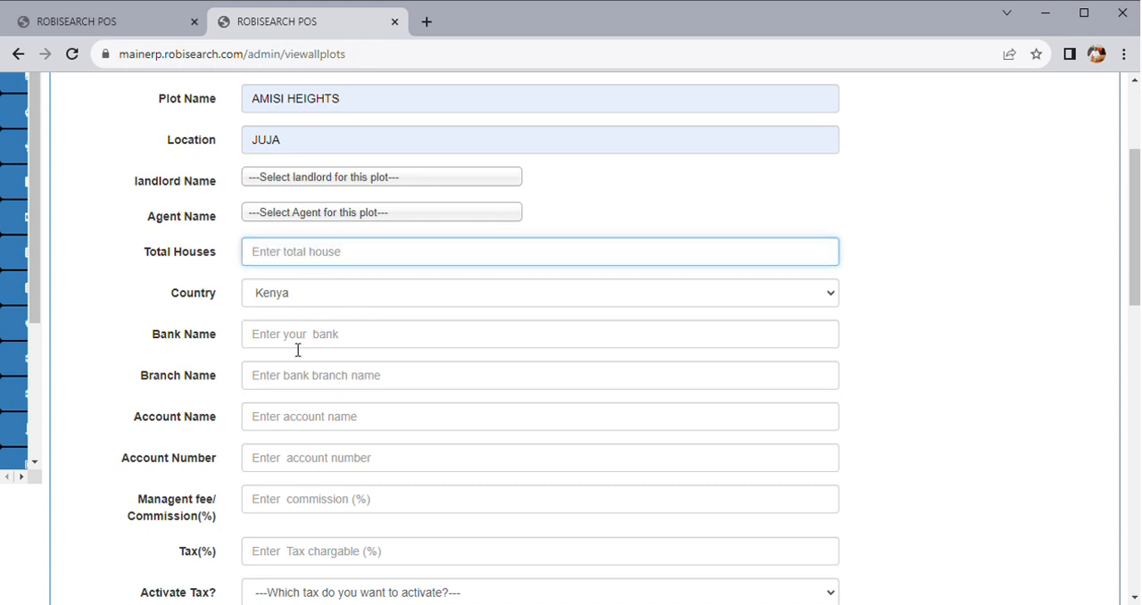
{"action": "left_click", "coordinate": [303, 344]}
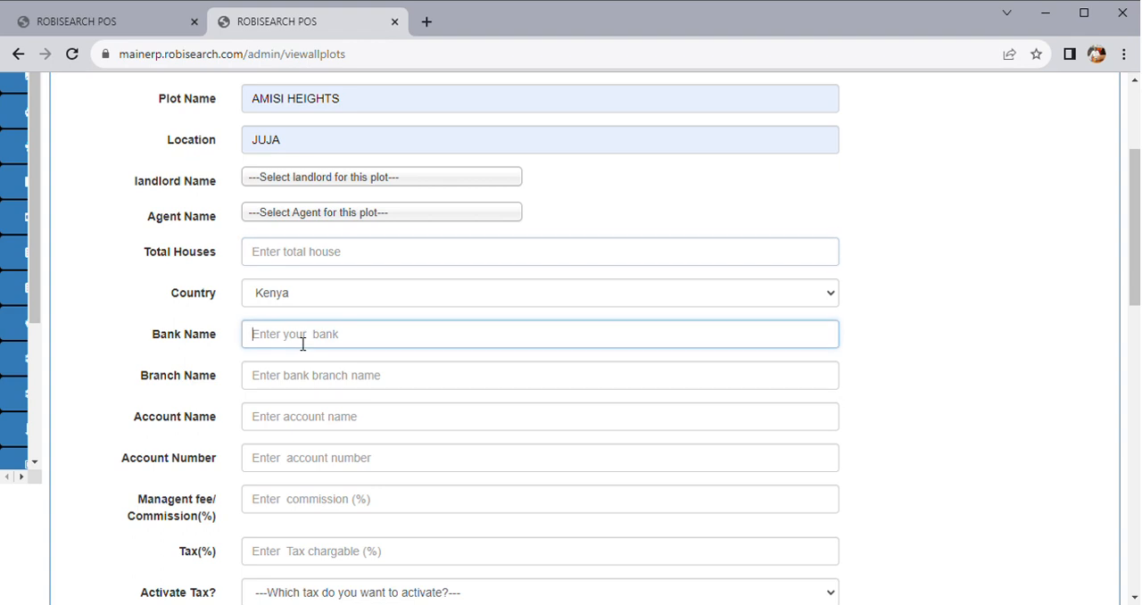
{"action": "left_click", "coordinate": [302, 390]}
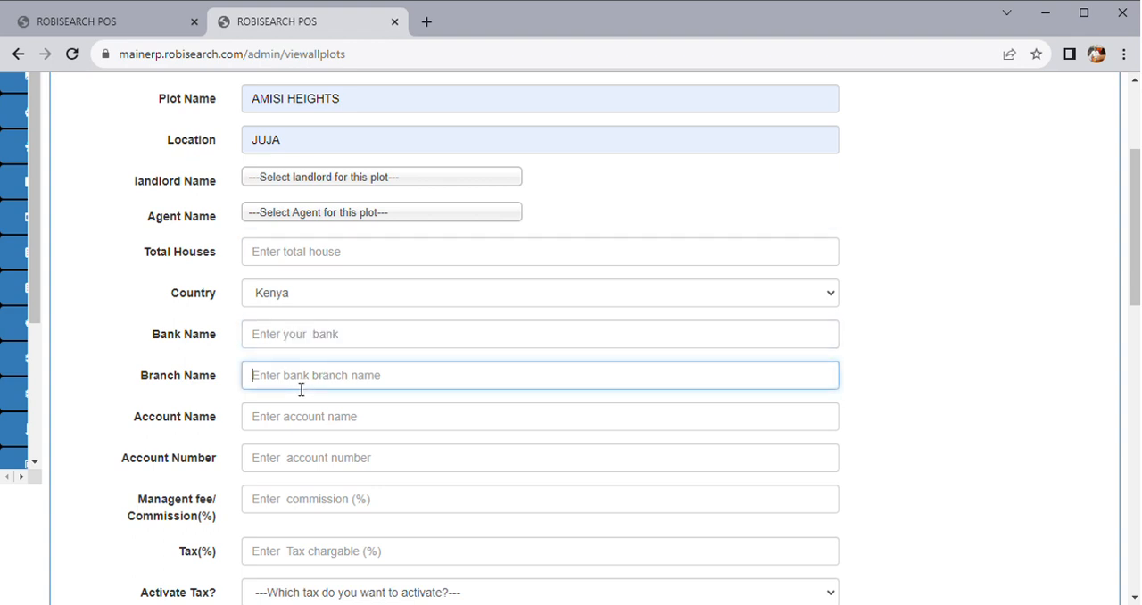
{"action": "left_click", "coordinate": [292, 426]}
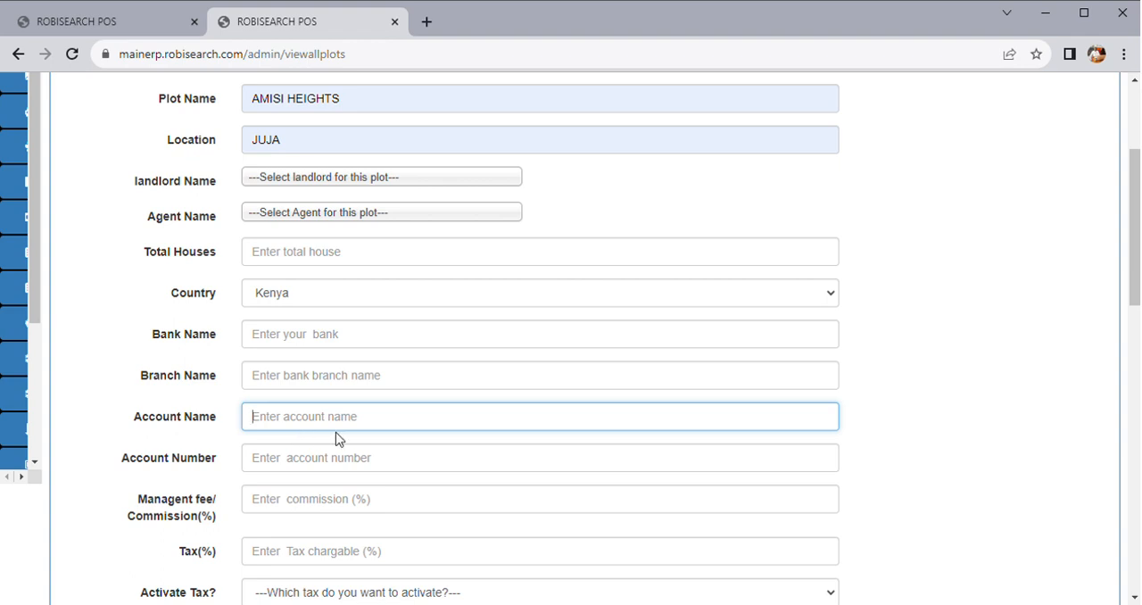
{"action": "left_click", "coordinate": [294, 456]}
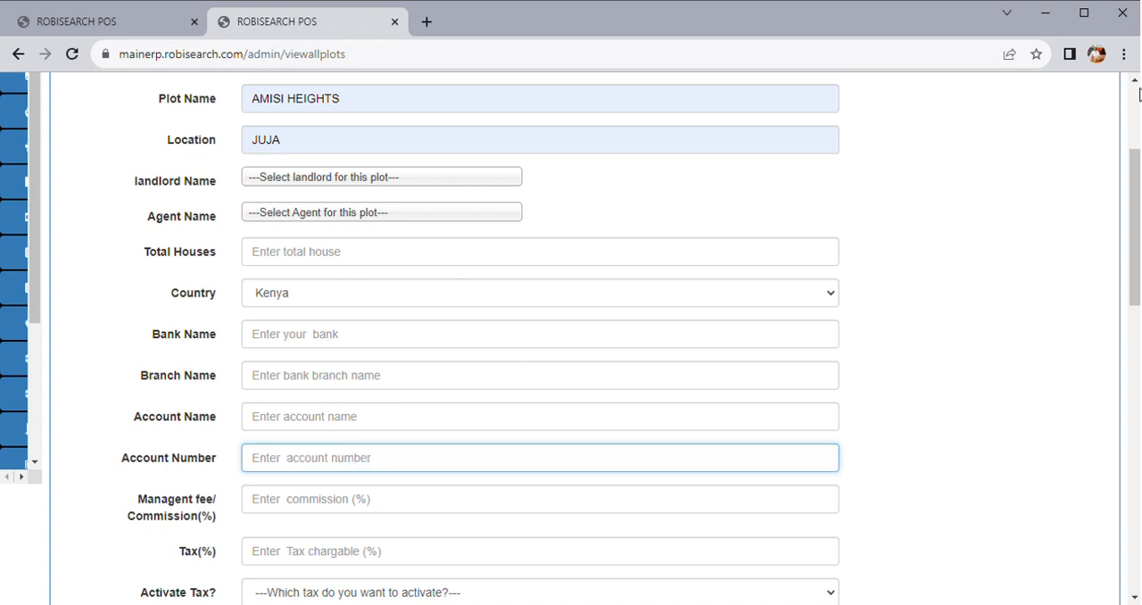
{"action": "left_click_drag", "start_coordinate": [1129, 186], "coordinate": [1112, 549]}
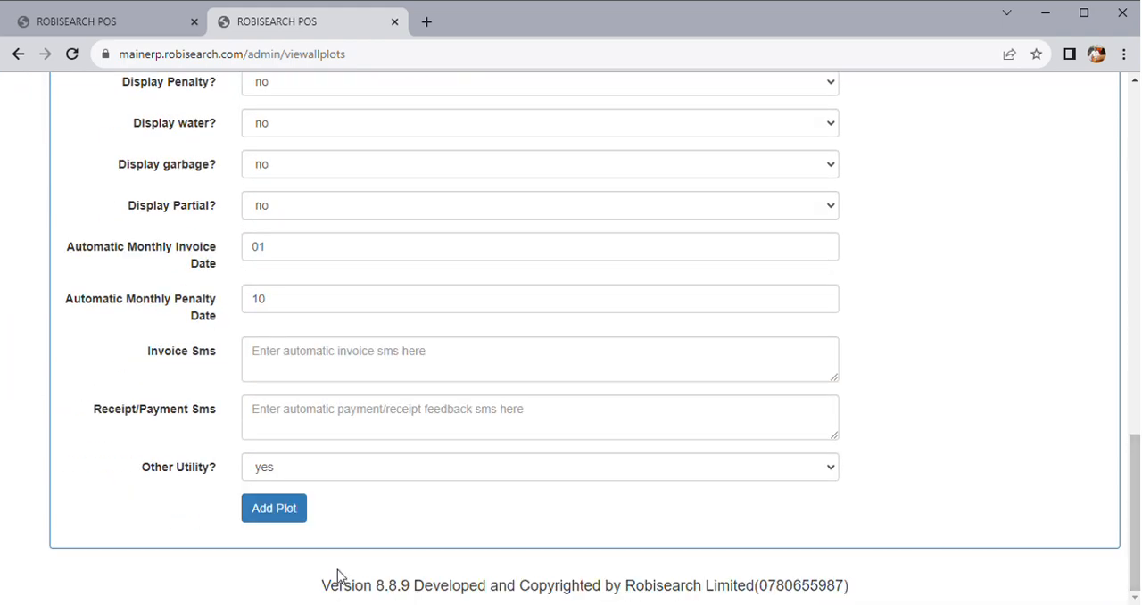
{"action": "scroll", "coordinate": [599, 467], "scroll_direction": "up", "scroll_amount": 6}
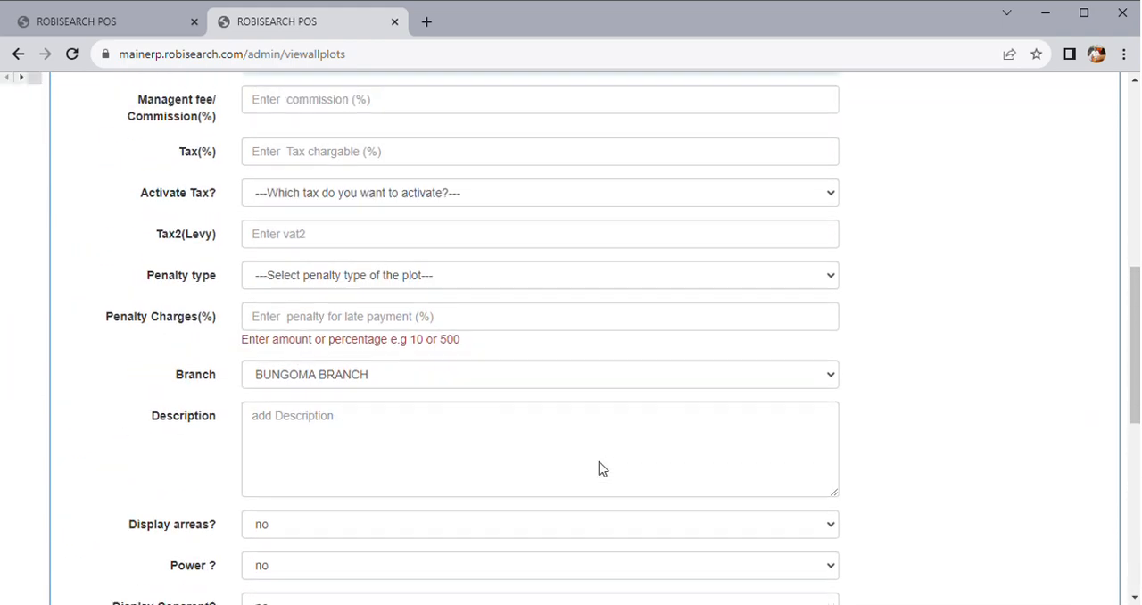
{"action": "scroll", "coordinate": [599, 466], "scroll_direction": "up", "scroll_amount": 7}
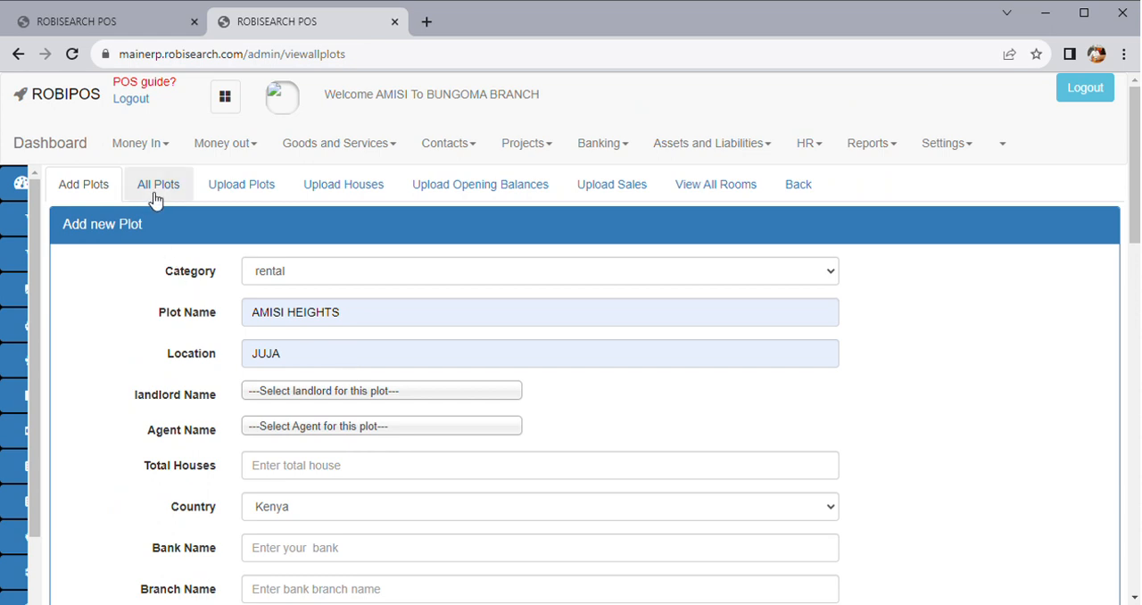
Open house management for the AMISI HEIGHTS plot from the list of all plots
{"action": "left_click", "coordinate": [155, 193]}
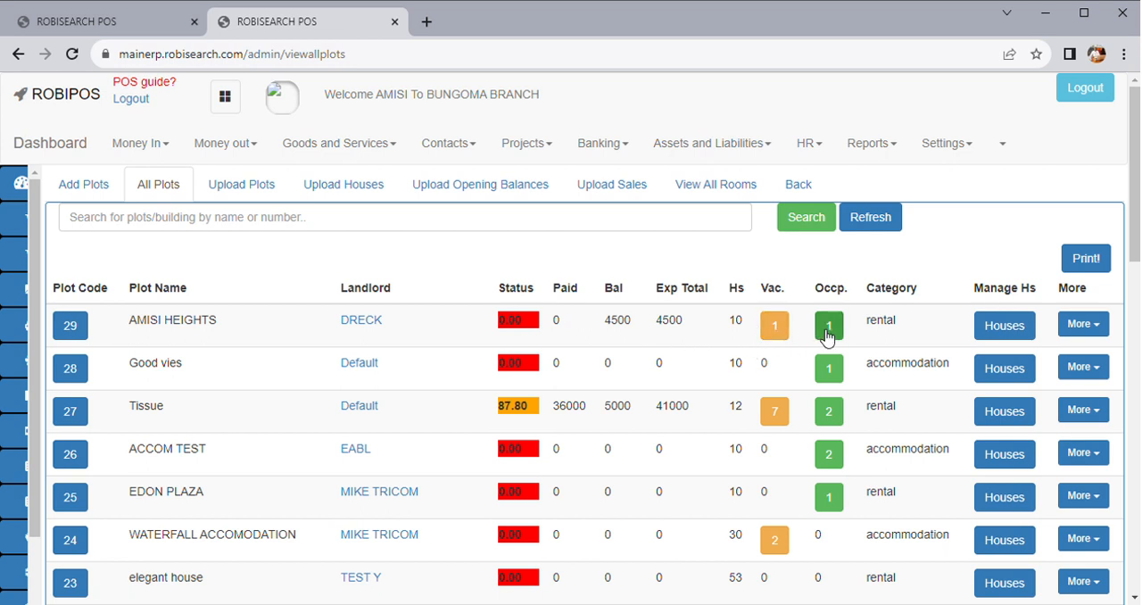
{"action": "double_click", "coordinate": [737, 329]}
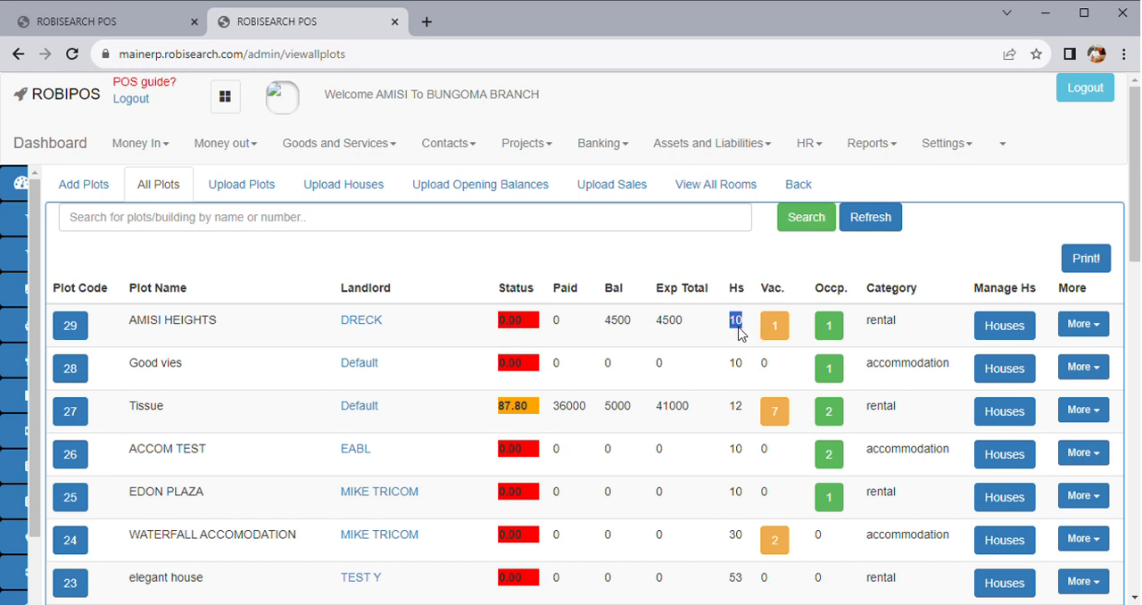
{"action": "left_click", "coordinate": [1003, 328]}
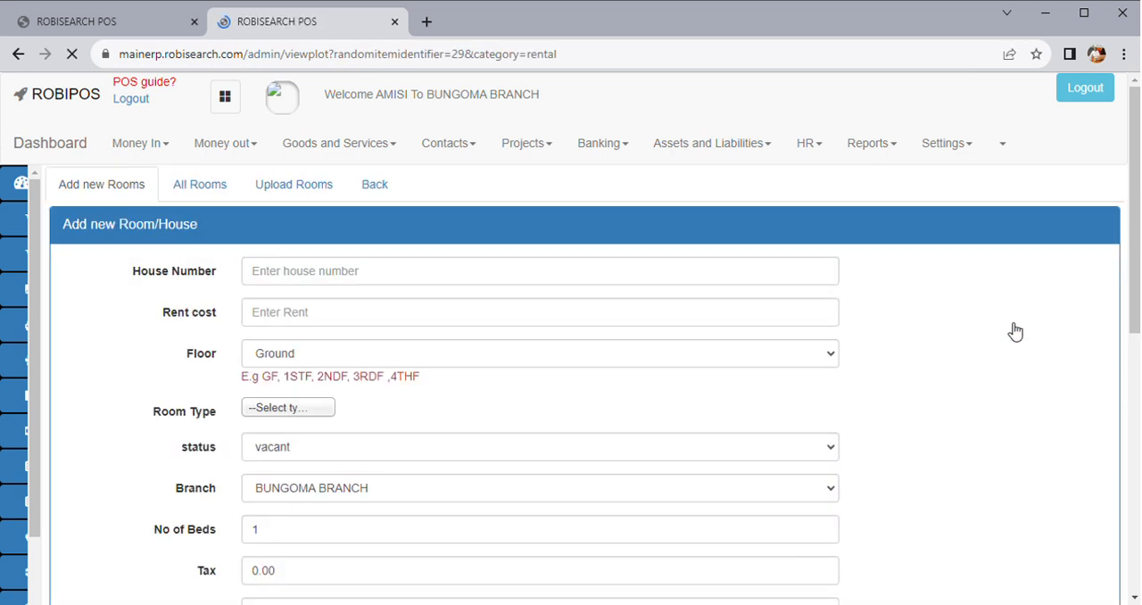
View the plot's existing rooms, the new room form and the room upload form
{"action": "left_click", "coordinate": [211, 186]}
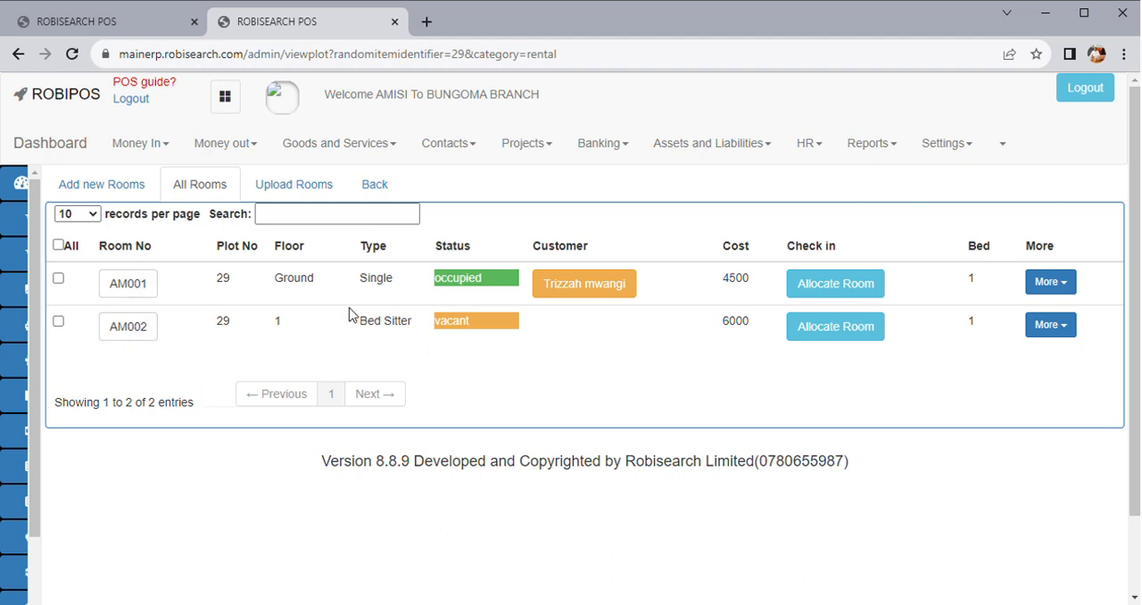
{"action": "left_click", "coordinate": [117, 189]}
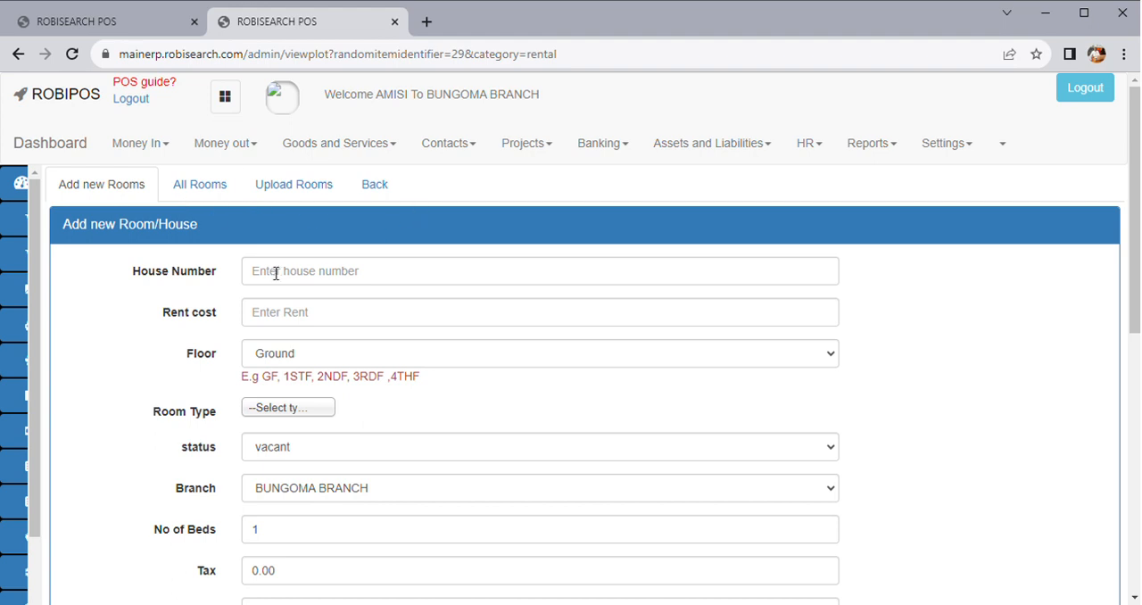
{"action": "left_click", "coordinate": [299, 188]}
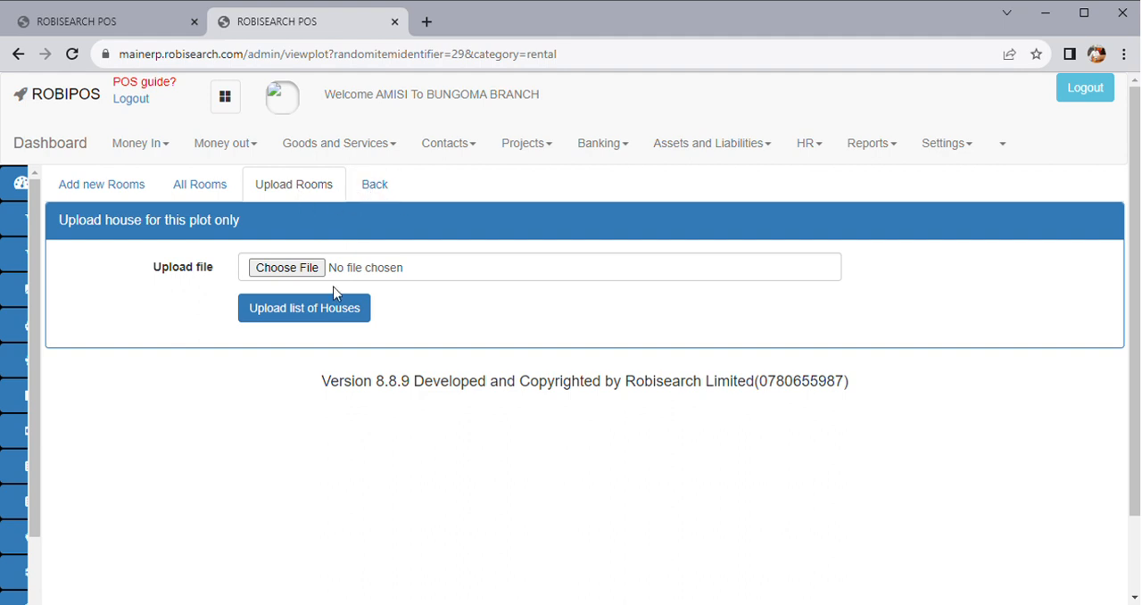
Return to the room status board and locate rooms AM001 and AM002
{"action": "left_click", "coordinate": [381, 193]}
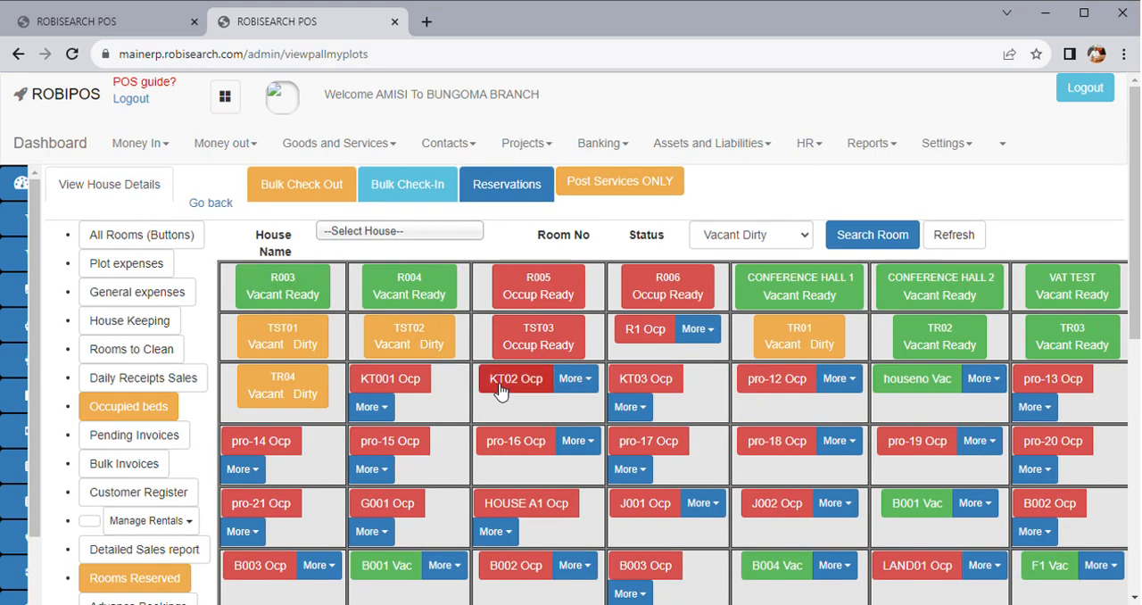
{"action": "scroll", "coordinate": [602, 429], "scroll_direction": "down", "scroll_amount": 3}
{"action": "scroll", "coordinate": [602, 431], "scroll_direction": "down", "scroll_amount": 4}
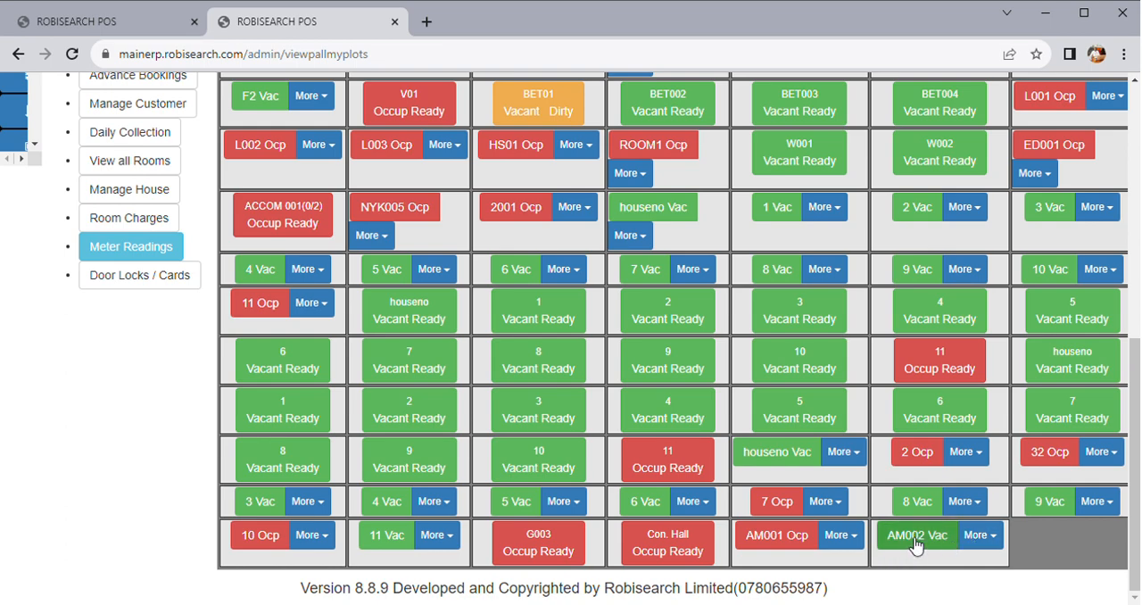
{"action": "scroll", "coordinate": [717, 475], "scroll_direction": "up", "scroll_amount": 4}
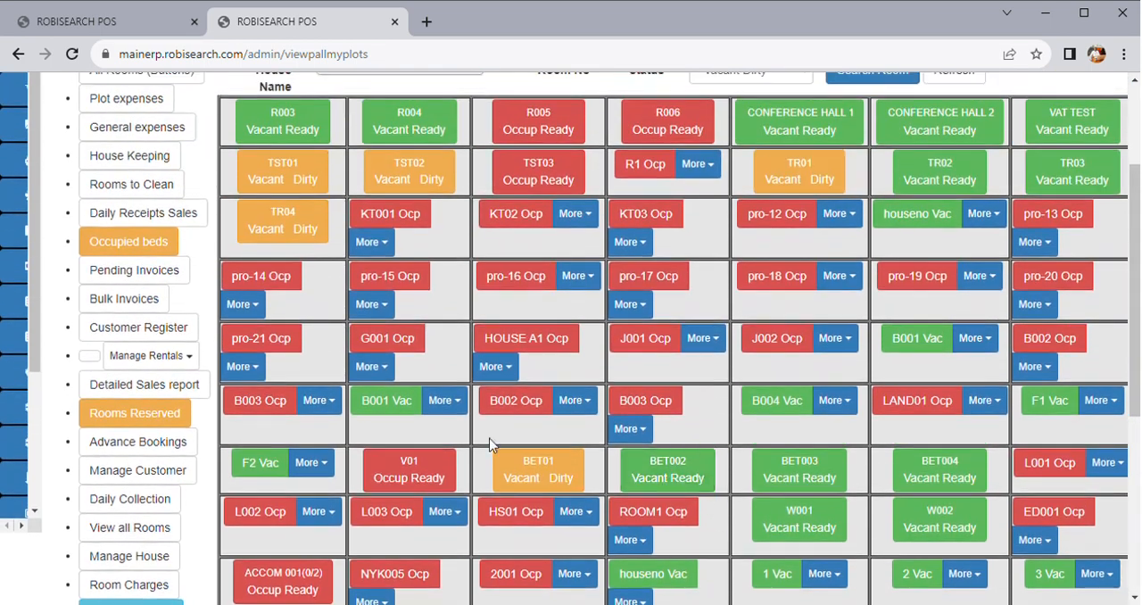
View the detailed list of all rooms with status and customers, and return to the room status board
{"action": "scroll", "coordinate": [204, 460], "scroll_direction": "up", "scroll_amount": 1}
{"action": "scroll", "coordinate": [199, 459], "scroll_direction": "down", "scroll_amount": 1}
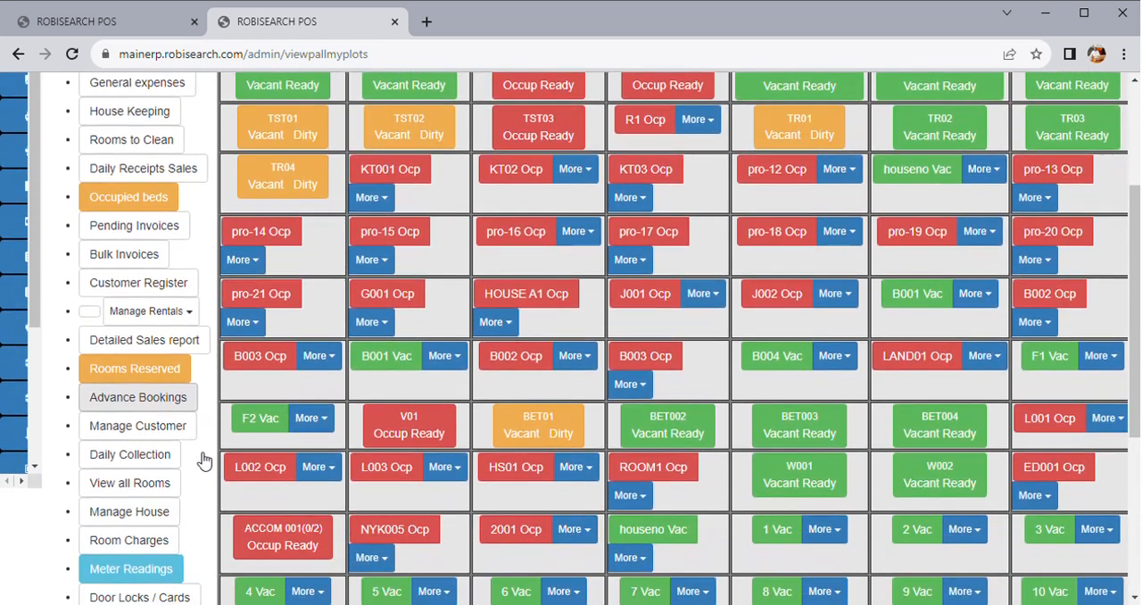
{"action": "left_click", "coordinate": [137, 511]}
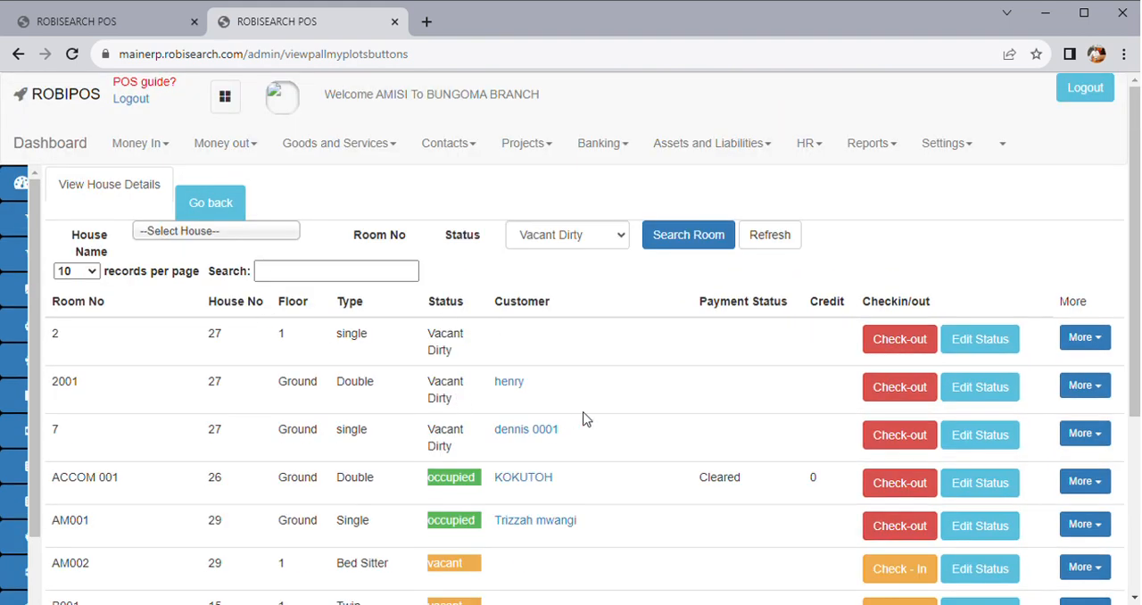
{"action": "left_click", "coordinate": [217, 202]}
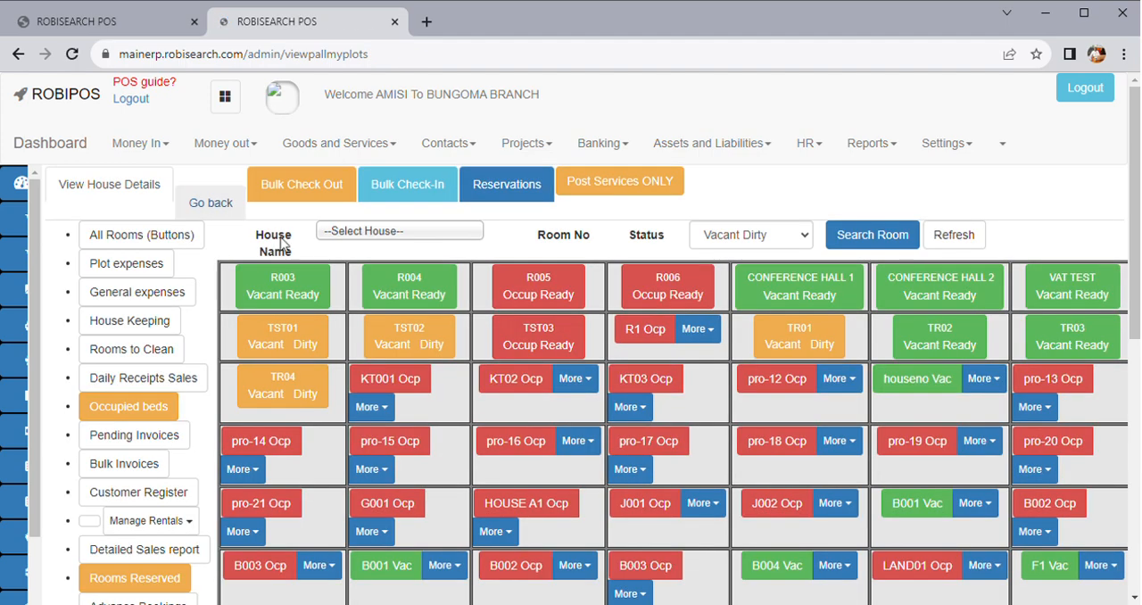
{"action": "scroll", "coordinate": [159, 449], "scroll_direction": "down", "scroll_amount": 4}
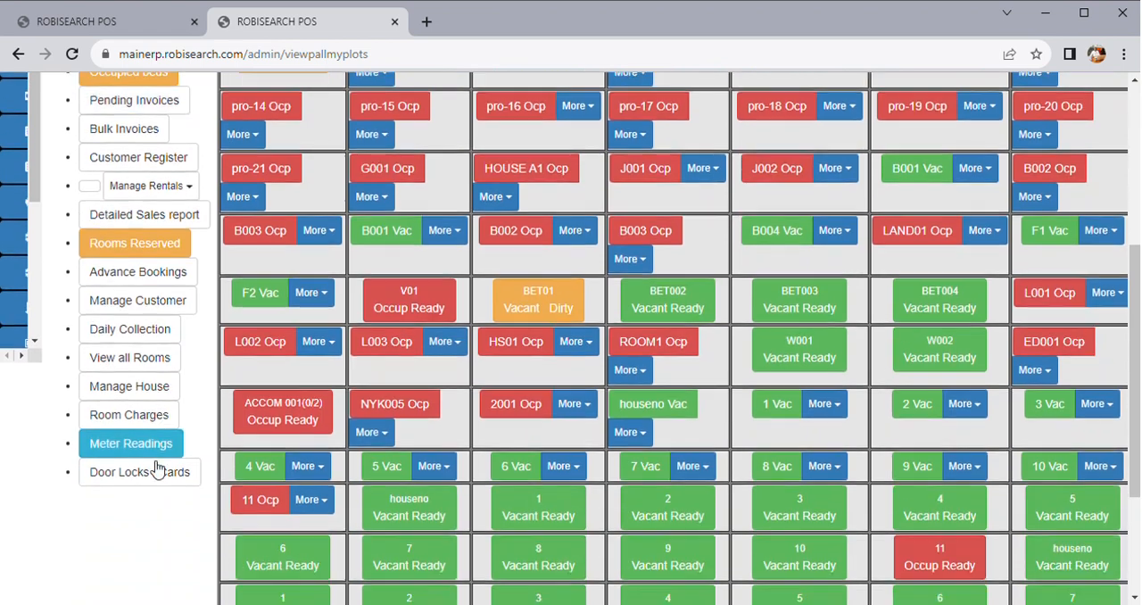
Open house management for the AMISI HEIGHTS plot from the list of all plots
{"action": "left_click", "coordinate": [135, 396]}
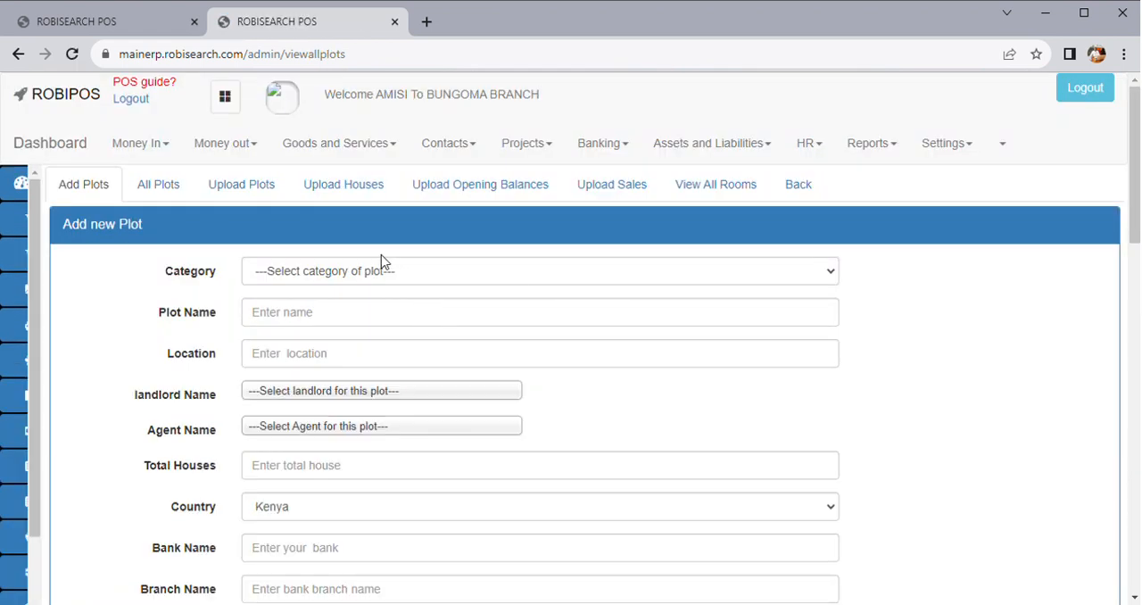
{"action": "left_click", "coordinate": [173, 185]}
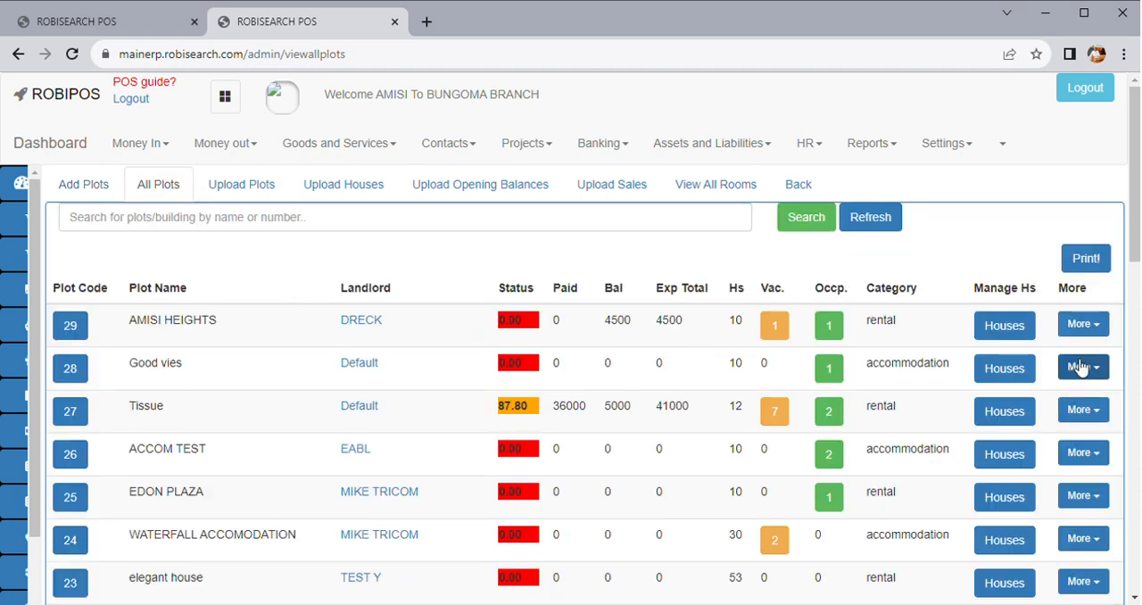
{"action": "left_click", "coordinate": [1007, 325]}
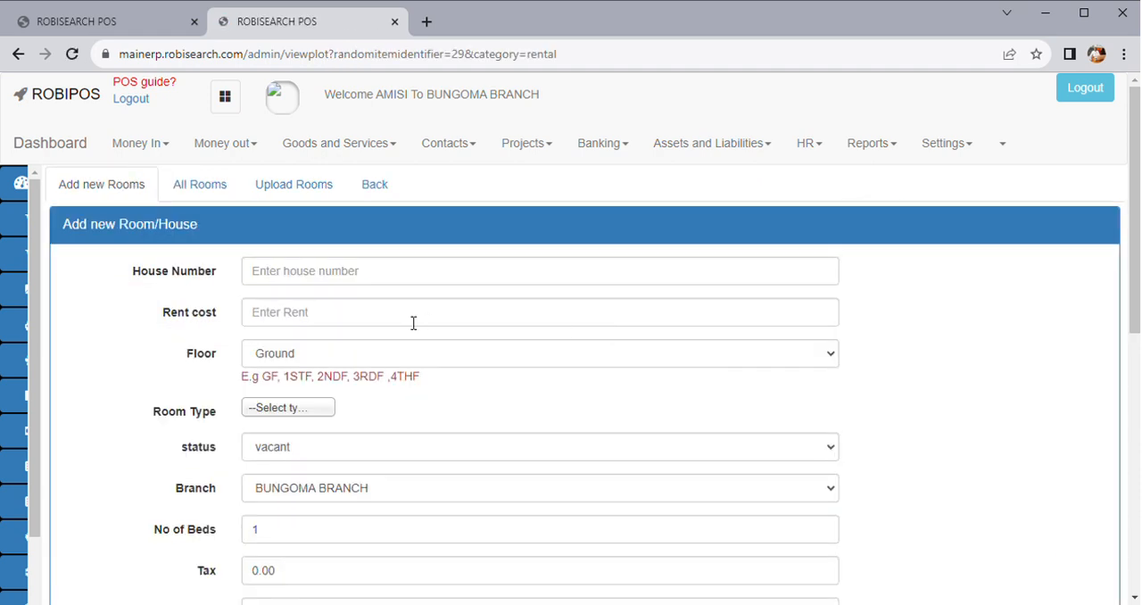
Fill in the new room as house number AM003 with rent 7000, floor 2 and room type Bed Sitter
{"action": "left_click", "coordinate": [296, 275]}
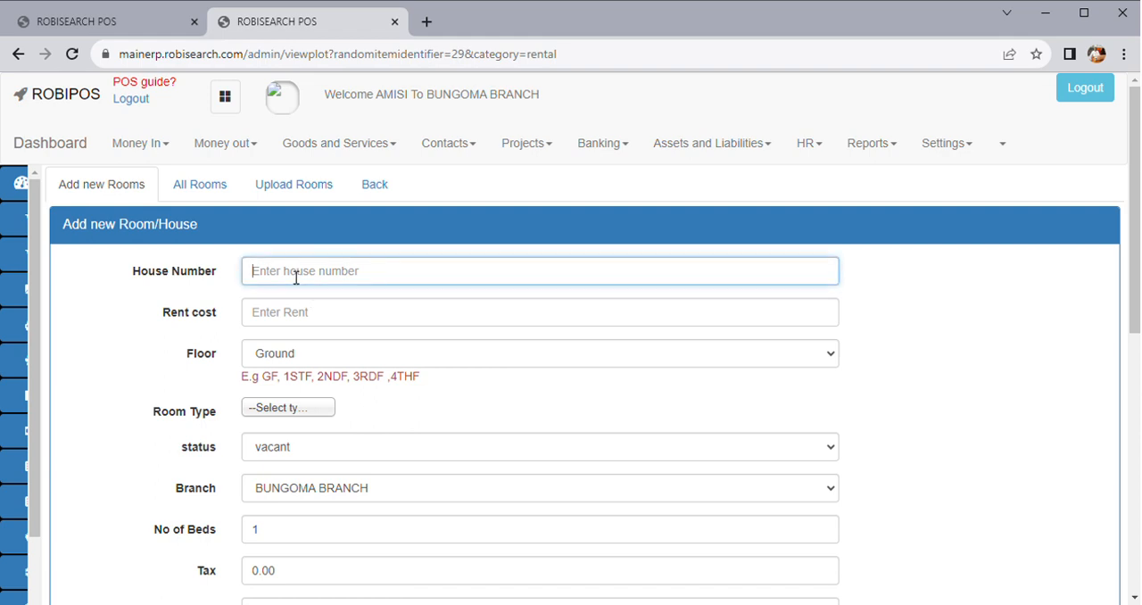
{"action": "type", "text": "AM003"}
{"action": "left_click", "coordinate": [291, 312]}
{"action": "type", "text": "7000"}
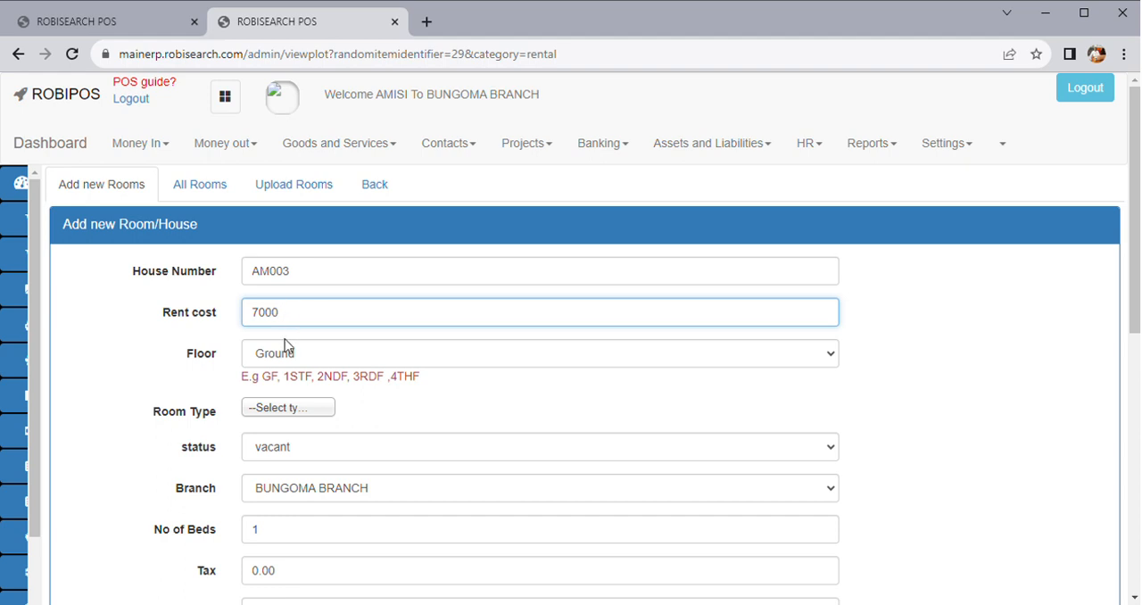
{"action": "key", "text": "Tab"}
{"action": "key", "text": "2"}
{"action": "left_click", "coordinate": [293, 413]}
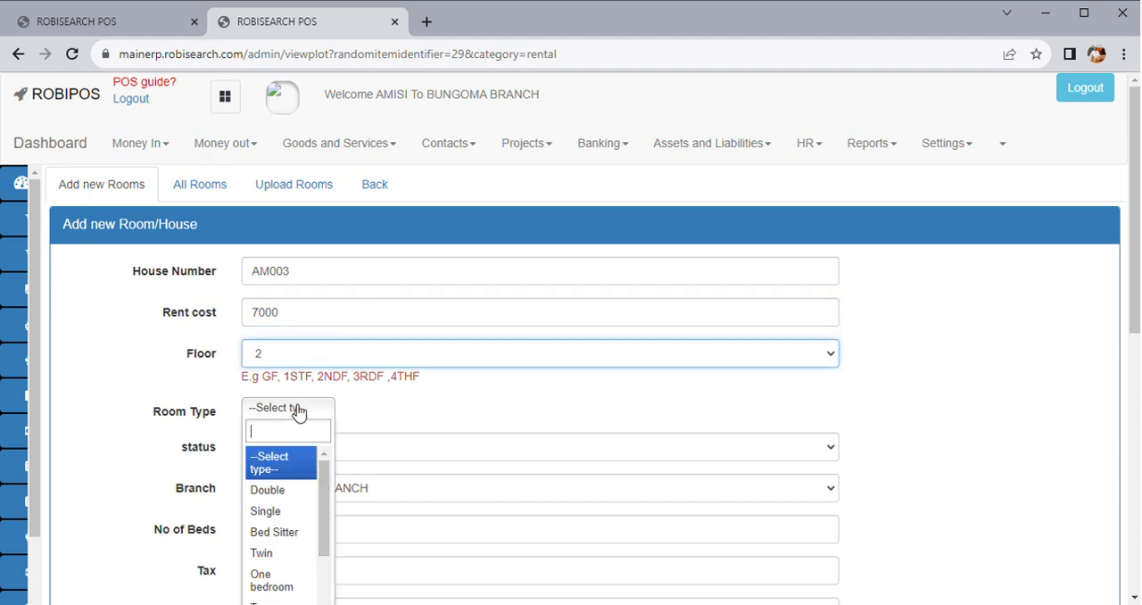
{"action": "left_click", "coordinate": [281, 534]}
Keep the room status as vacant, leave the remaining charge and meter fields at their defaults, and add the house
{"action": "scroll", "coordinate": [288, 365], "scroll_direction": "down", "scroll_amount": 2}
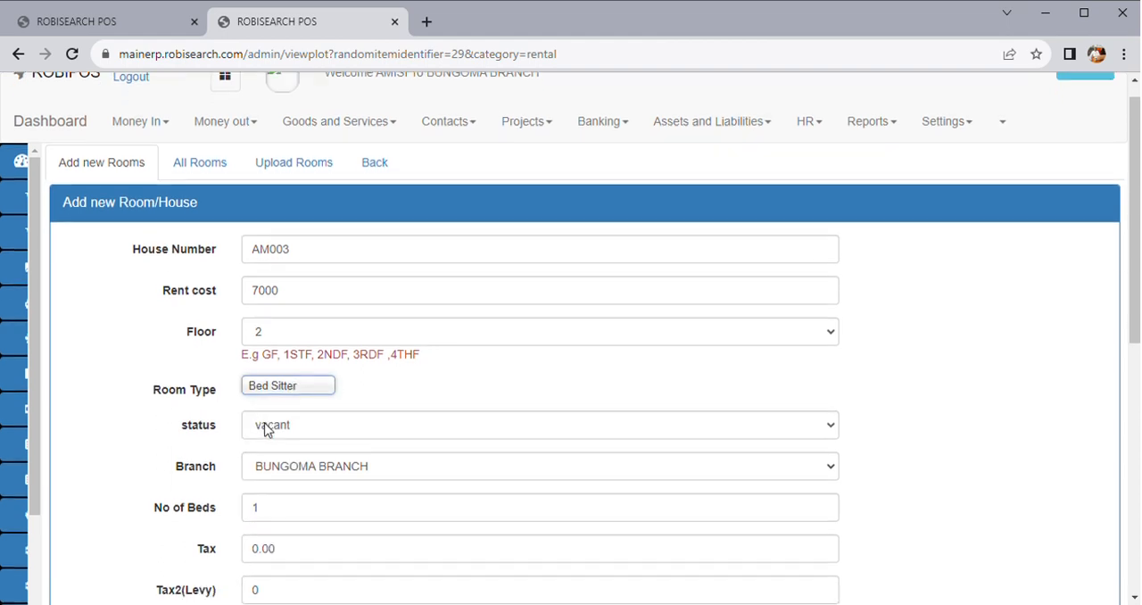
{"action": "left_click", "coordinate": [287, 390]}
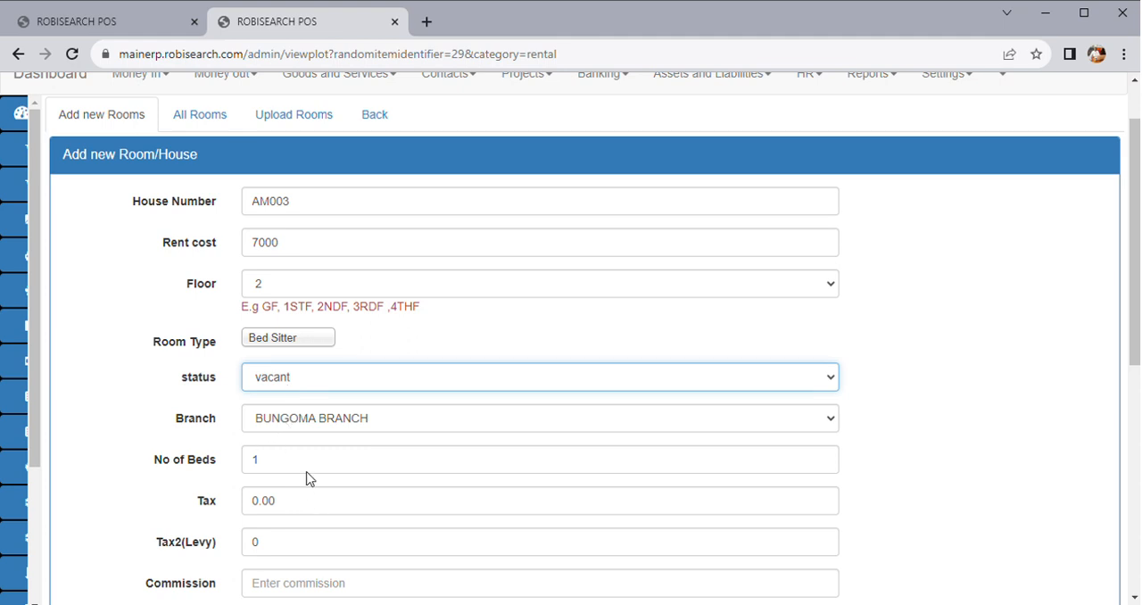
{"action": "scroll", "coordinate": [308, 449], "scroll_direction": "down", "scroll_amount": 3}
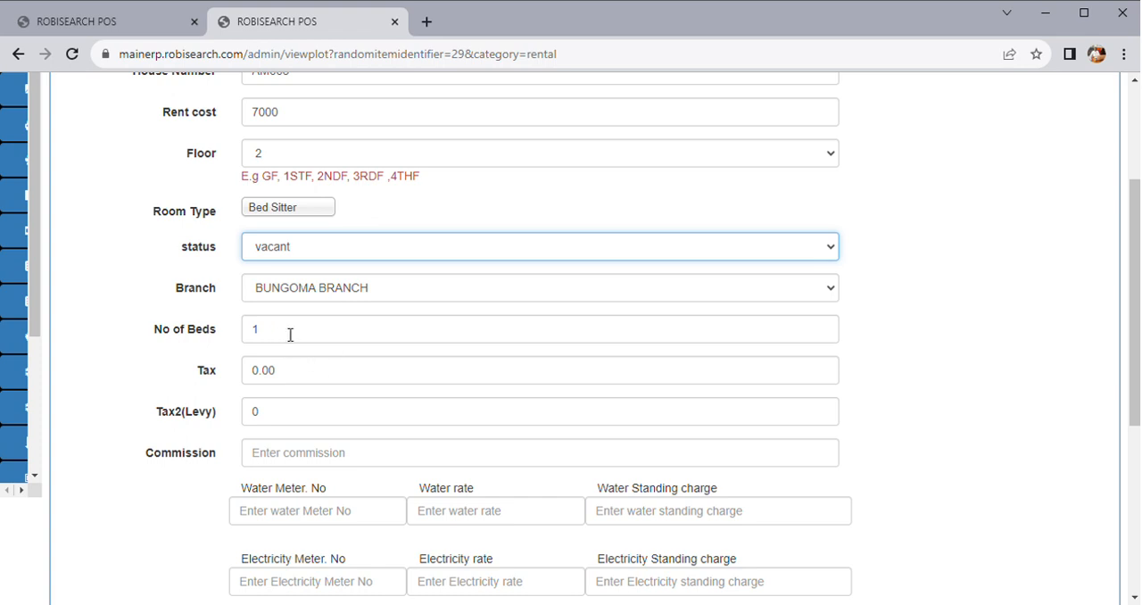
{"action": "scroll", "coordinate": [300, 473], "scroll_direction": "down", "scroll_amount": 4}
{"action": "scroll", "coordinate": [304, 477], "scroll_direction": "up", "scroll_amount": 1}
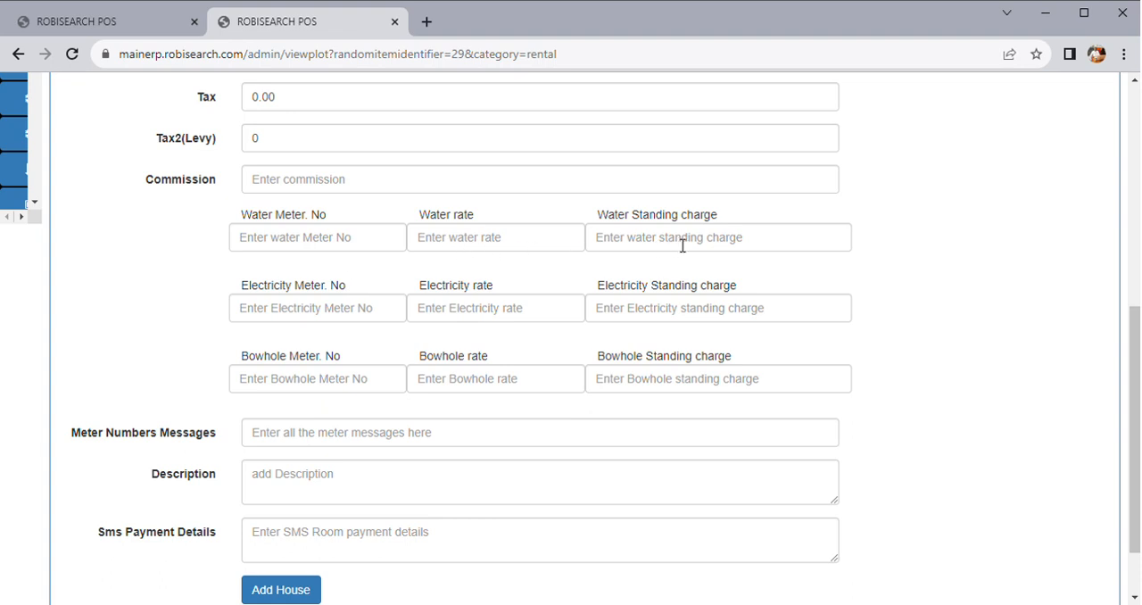
{"action": "scroll", "coordinate": [285, 546], "scroll_direction": "down", "scroll_amount": 1}
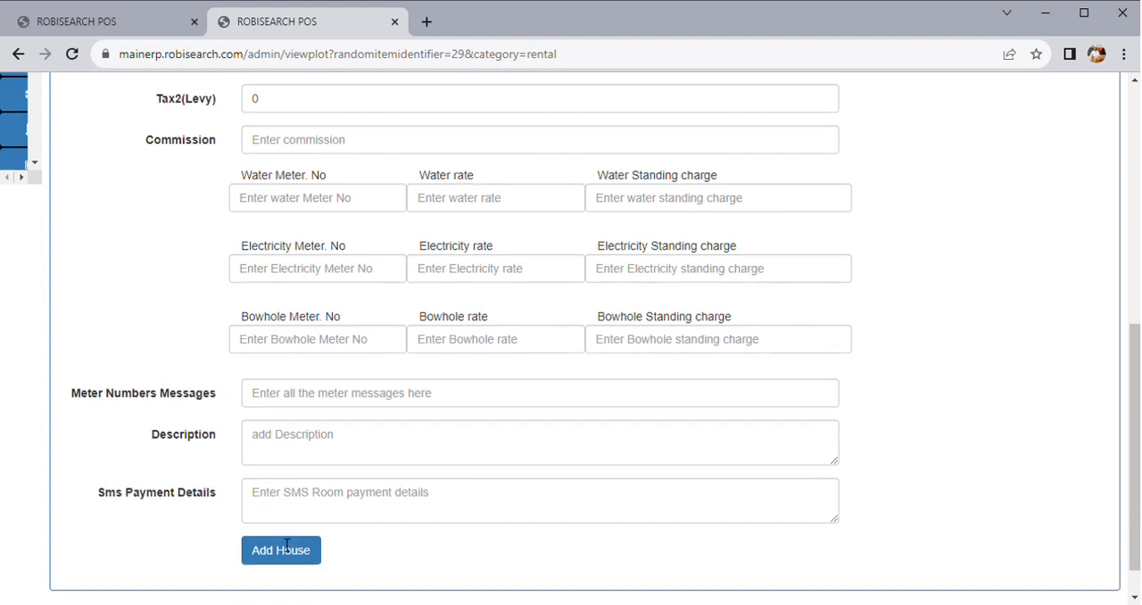
{"action": "scroll", "coordinate": [286, 545], "scroll_direction": "down", "scroll_amount": 1}
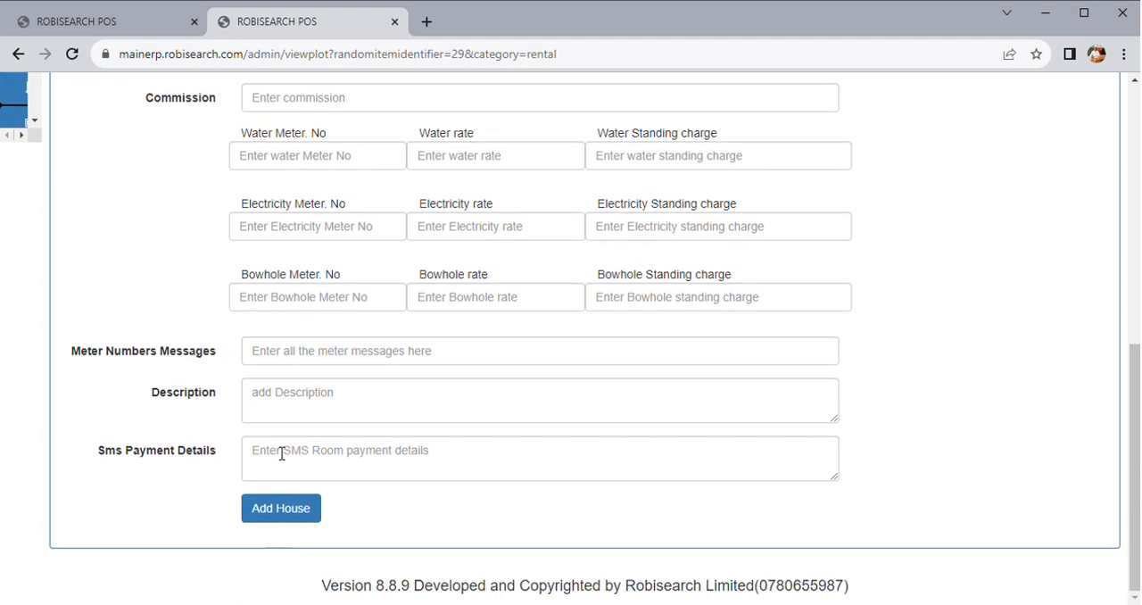
{"action": "left_click", "coordinate": [293, 512]}
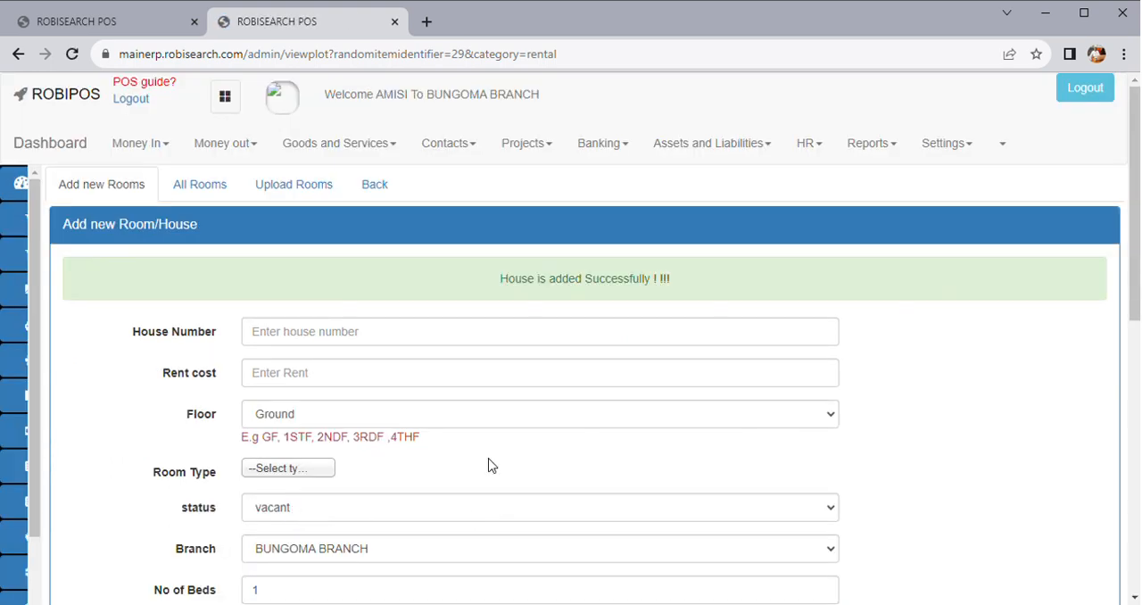
Open room AM002 for editing from the plot's list of all rooms
{"action": "left_click", "coordinate": [205, 193]}
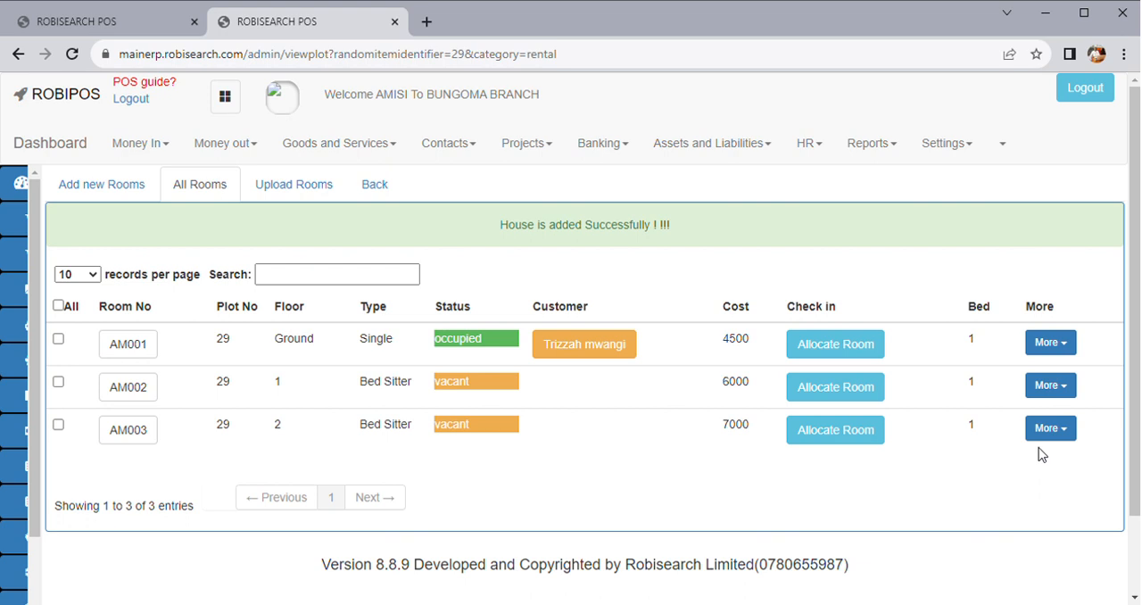
{"action": "left_click", "coordinate": [1066, 386]}
{"action": "left_click", "coordinate": [1008, 493]}
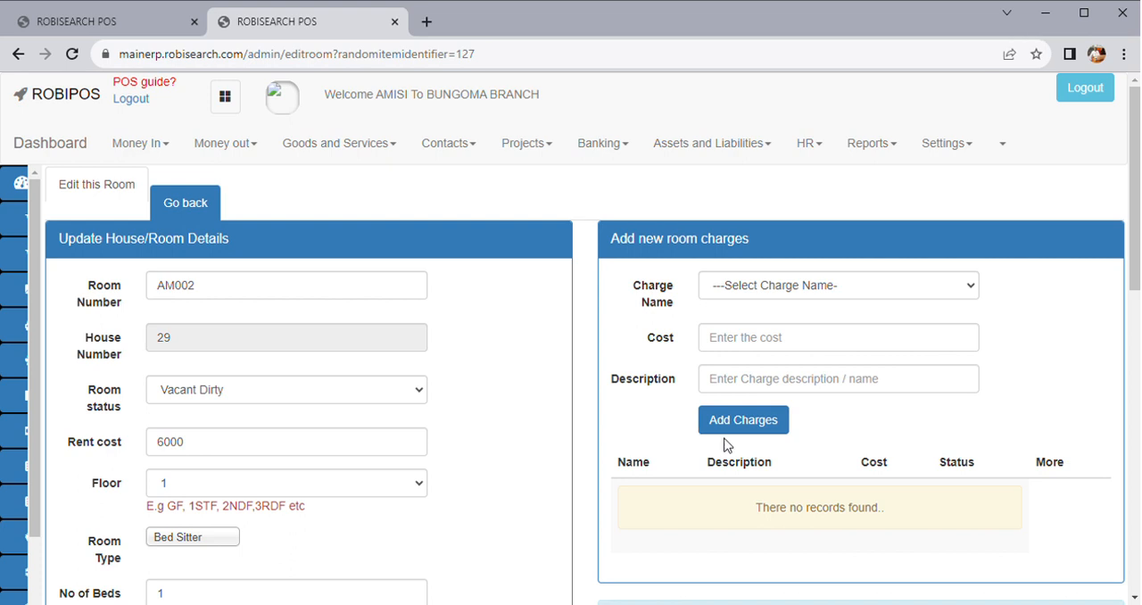
Add a RENT charge with a cost of 7000 to room AM002
{"action": "left_click", "coordinate": [814, 286]}
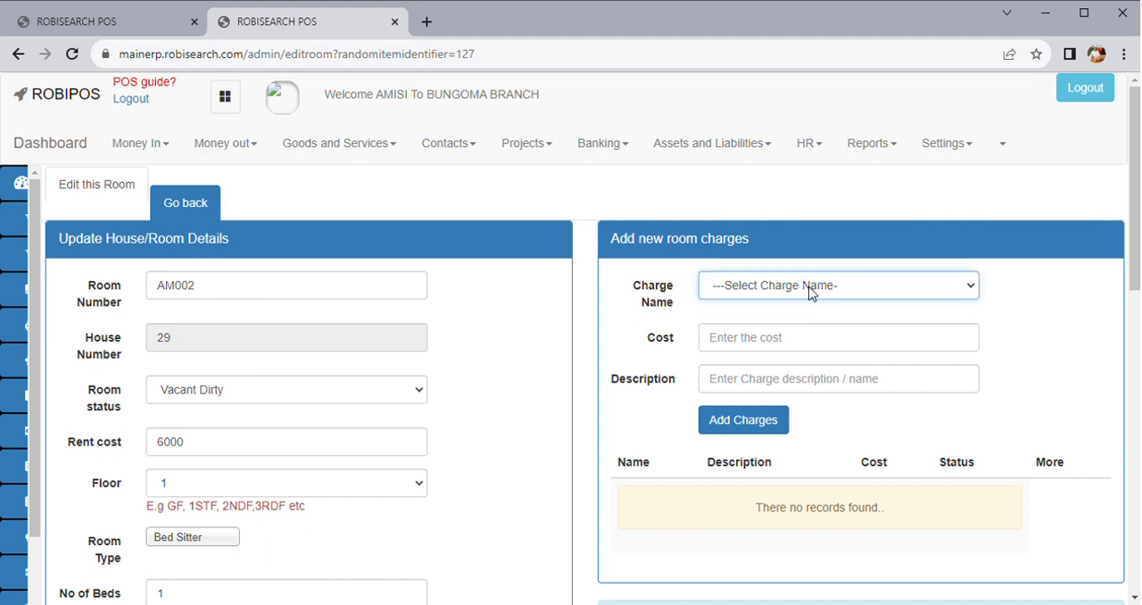
{"action": "left_click", "coordinate": [746, 325]}
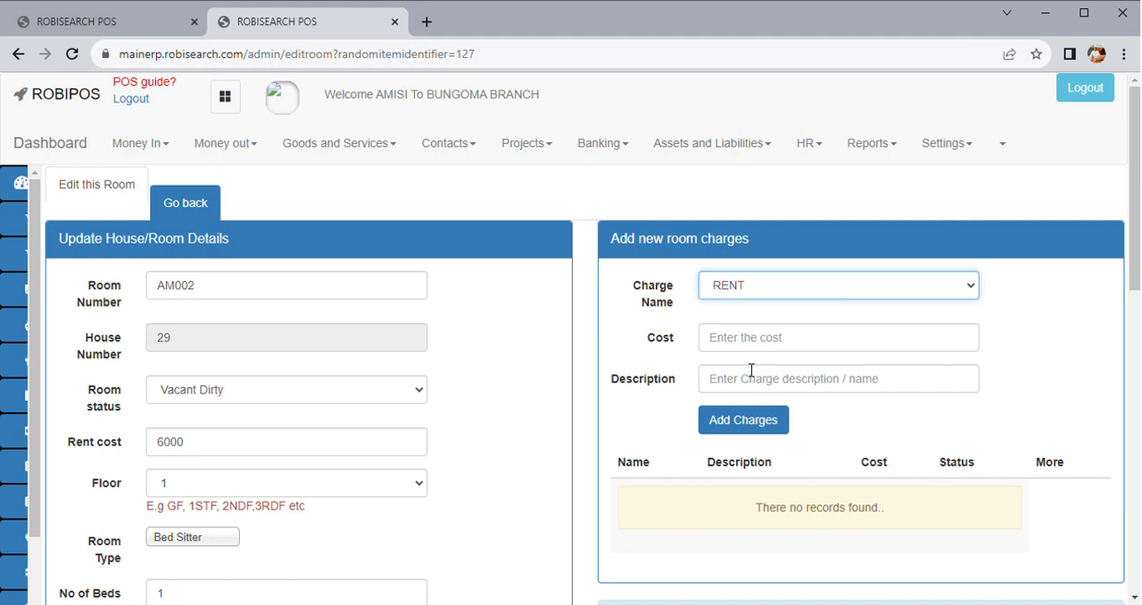
{"action": "left_click", "coordinate": [745, 351]}
{"action": "left_click", "coordinate": [794, 394]}
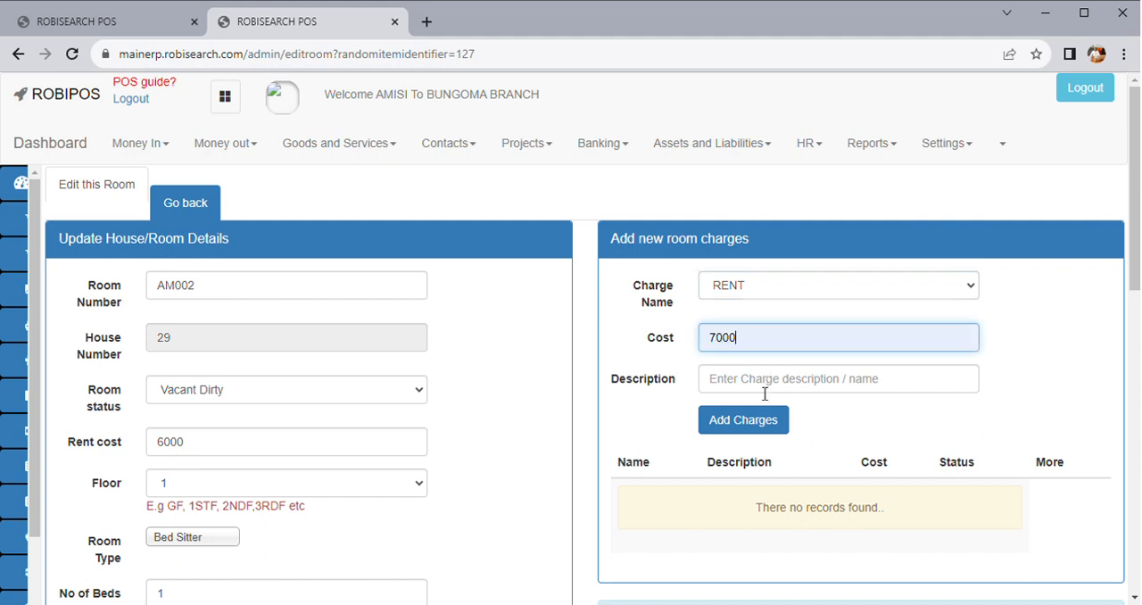
{"action": "left_click", "coordinate": [743, 420]}
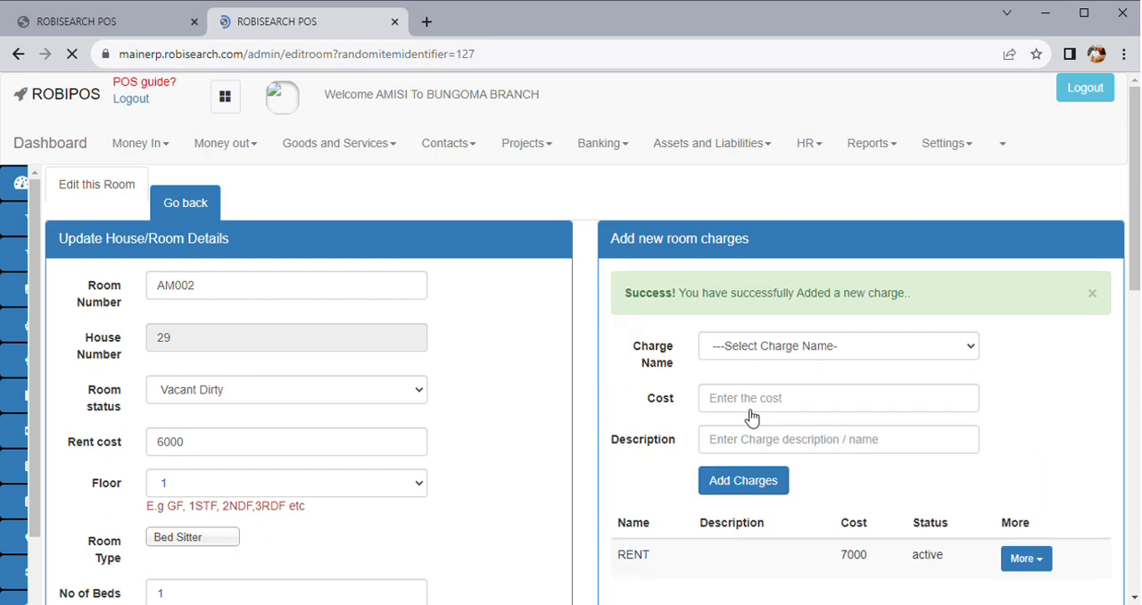
Add a GARBAGE charge with a cost of 200 to room AM002 and check its charges list
{"action": "left_click", "coordinate": [756, 345]}
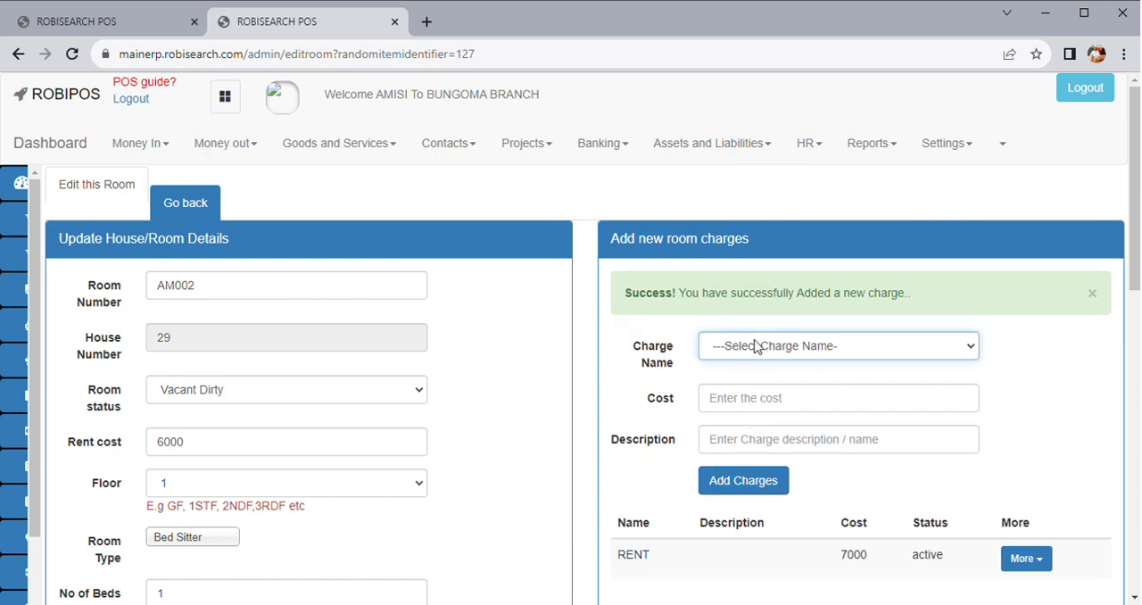
{"action": "left_click", "coordinate": [765, 399]}
{"action": "left_click", "coordinate": [749, 404]}
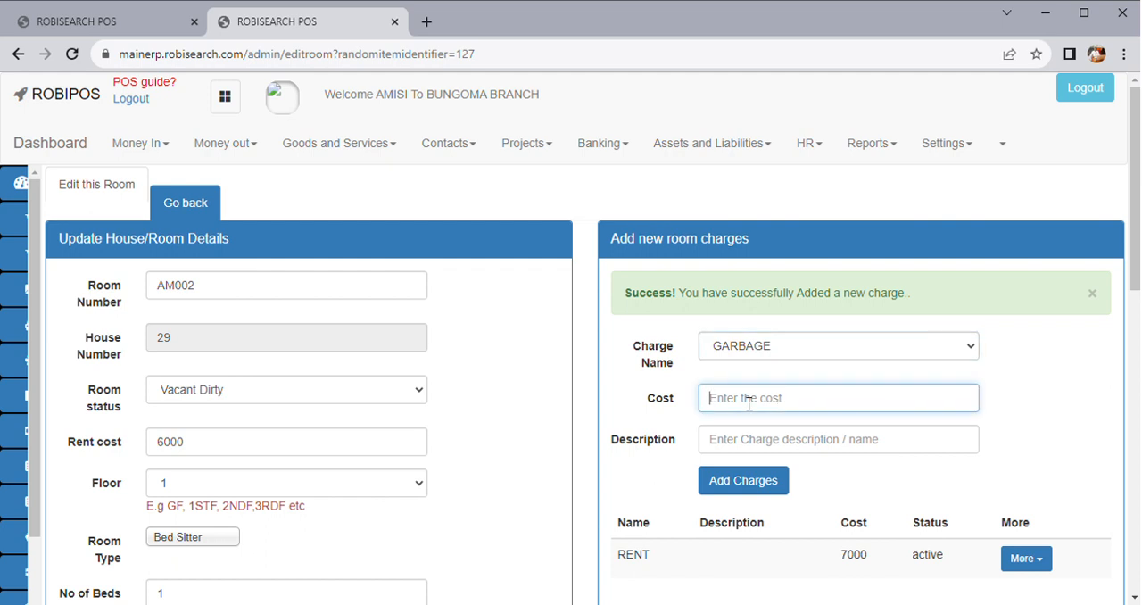
{"action": "type", "text": "200"}
{"action": "left_click", "coordinate": [740, 483]}
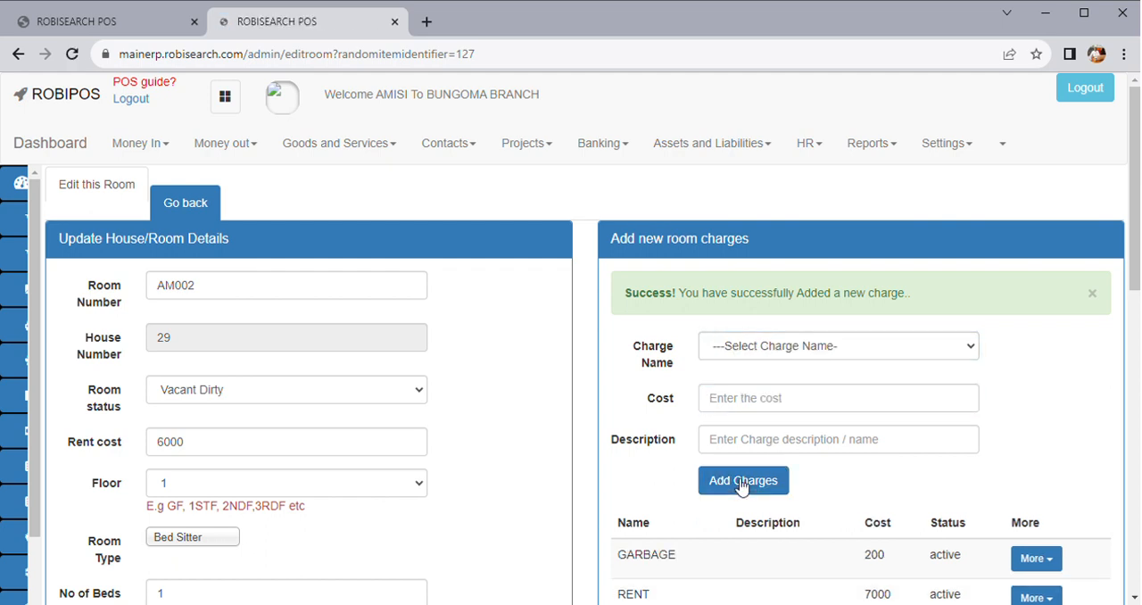
{"action": "scroll", "coordinate": [740, 485], "scroll_direction": "down", "scroll_amount": 2}
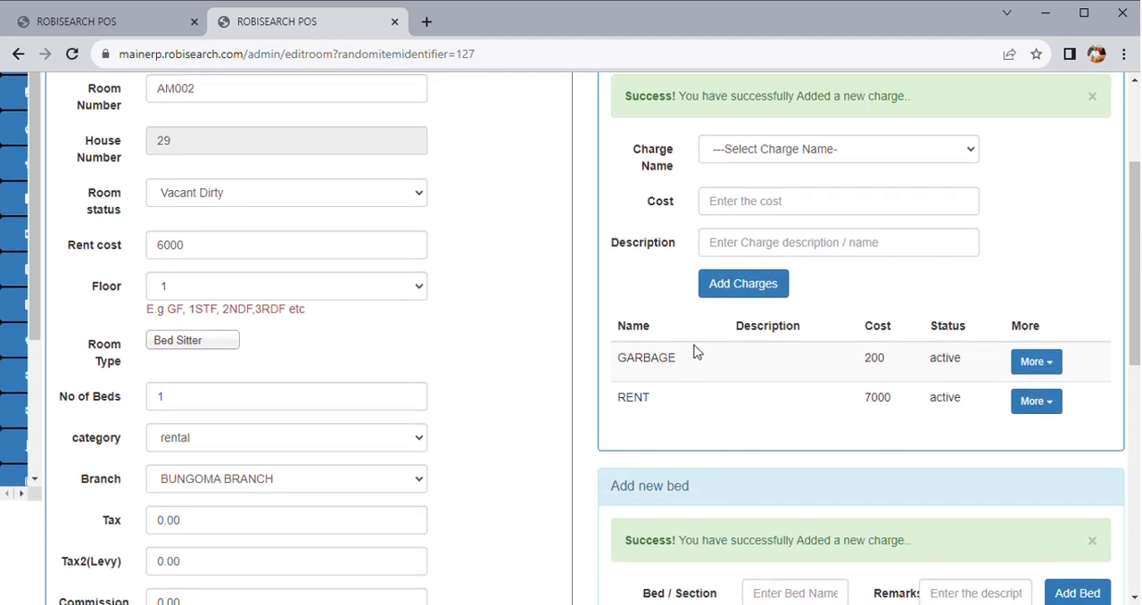
{"action": "scroll", "coordinate": [700, 473], "scroll_direction": "up", "scroll_amount": 2}
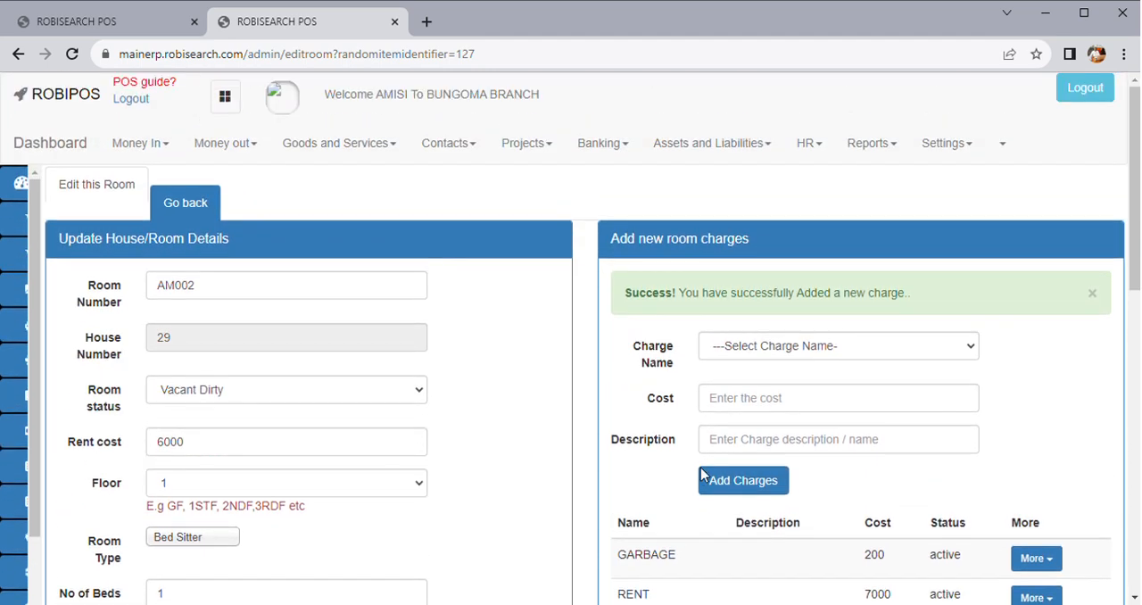
Go back to the room status board and open the booking form for vacant room AM003
{"action": "left_click", "coordinate": [209, 212]}
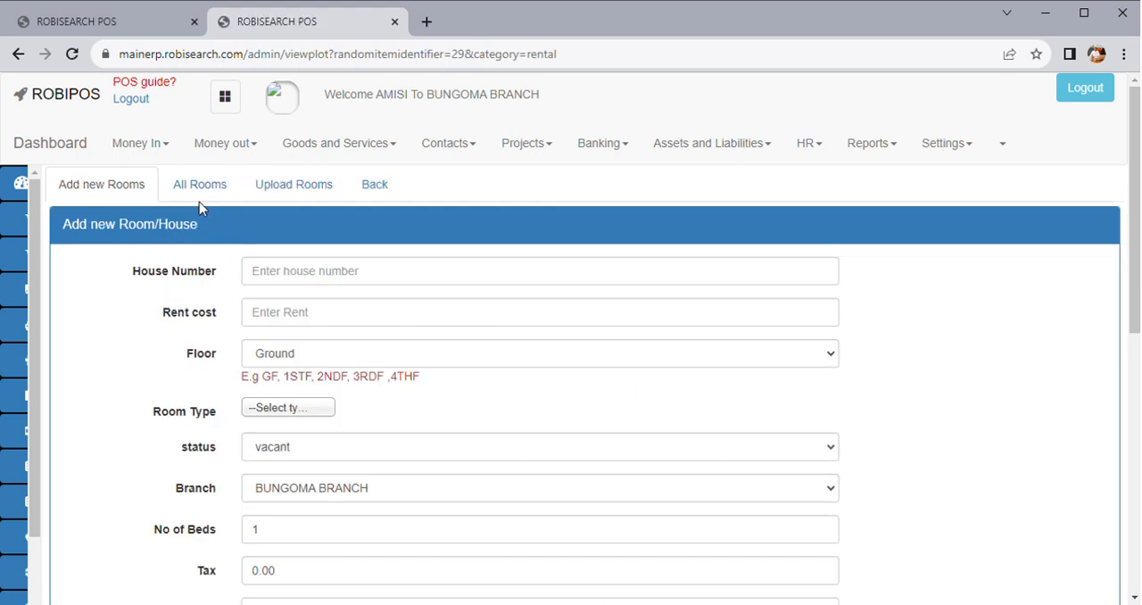
{"action": "left_click", "coordinate": [375, 186]}
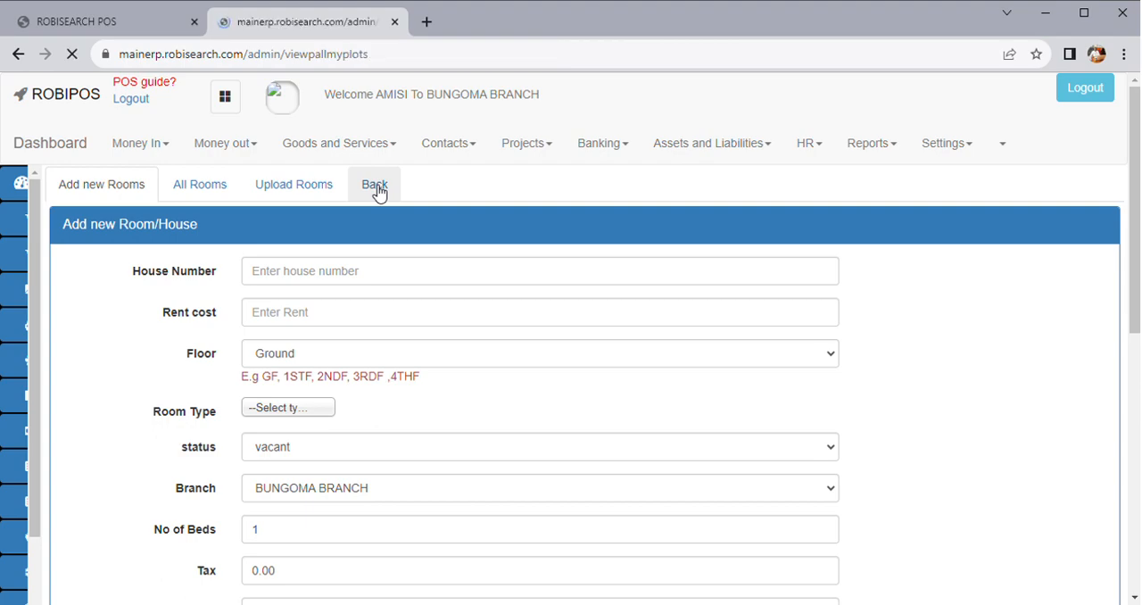
{"action": "scroll", "coordinate": [571, 332], "scroll_direction": "down", "scroll_amount": 1}
{"action": "scroll", "coordinate": [573, 329], "scroll_direction": "down", "scroll_amount": 5}
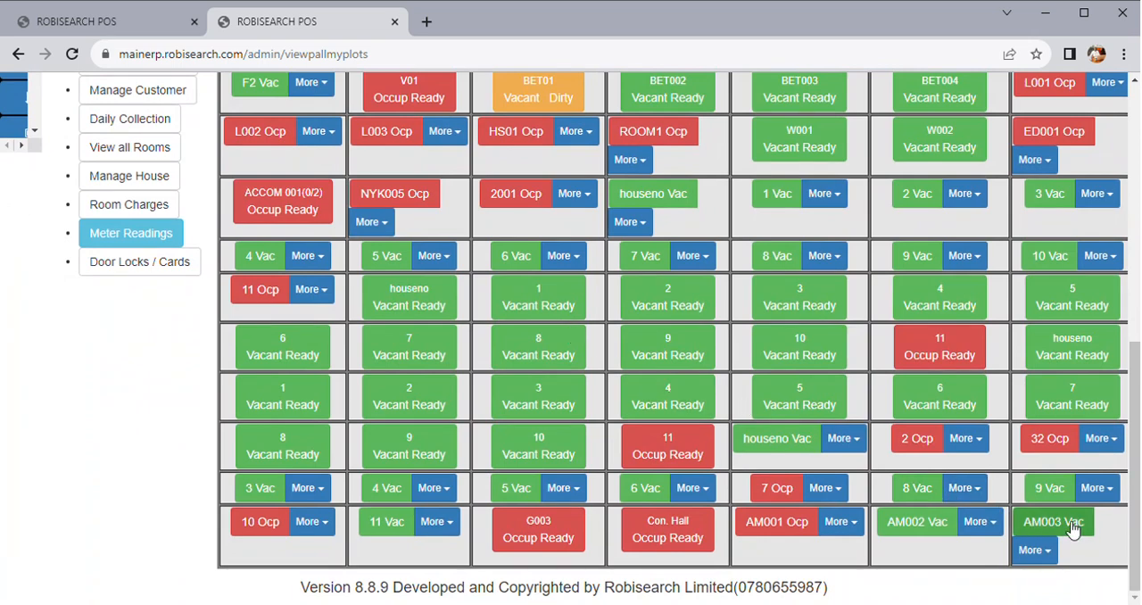
{"action": "left_click", "coordinate": [1035, 551]}
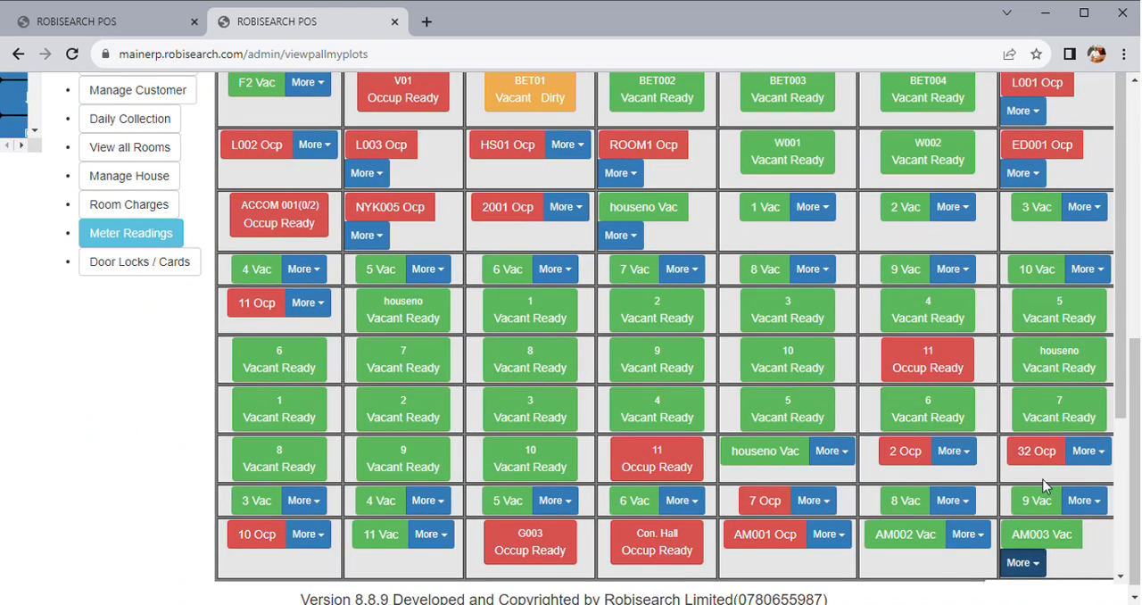
{"action": "left_click", "coordinate": [1065, 539]}
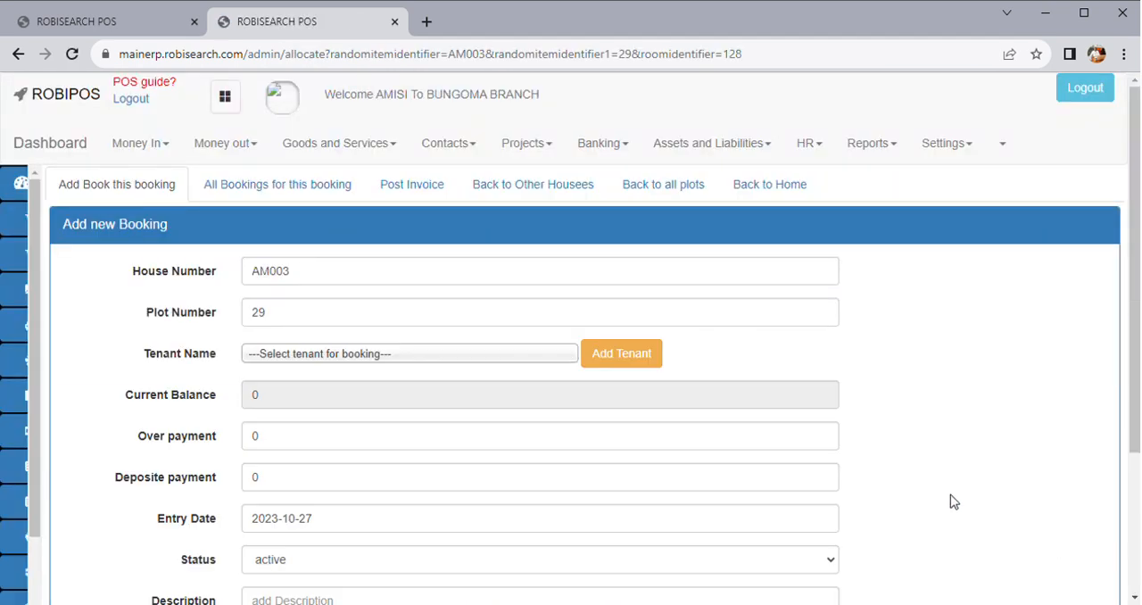
Review the booking form and filter its tenant list by "F"
{"action": "scroll", "coordinate": [602, 396], "scroll_direction": "down", "scroll_amount": 1}
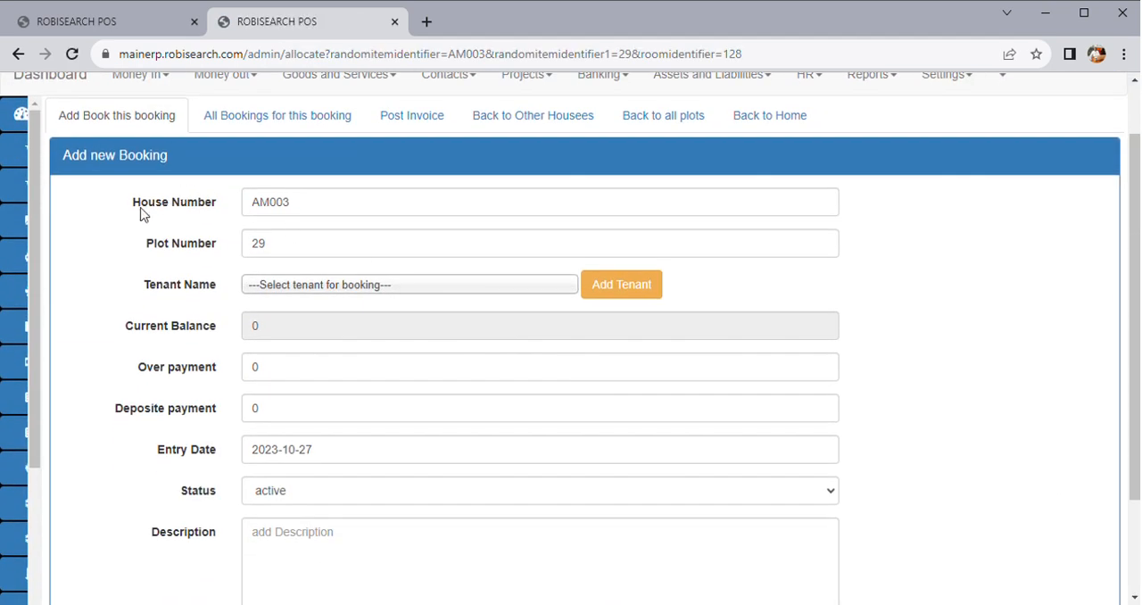
{"action": "left_click", "coordinate": [288, 252]}
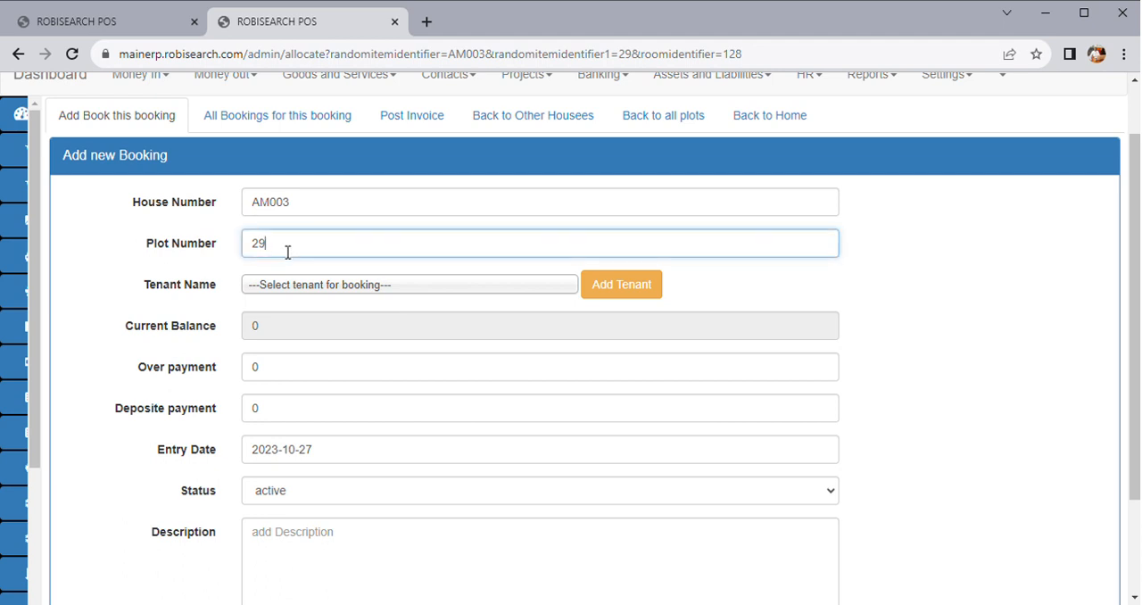
{"action": "left_click", "coordinate": [353, 286]}
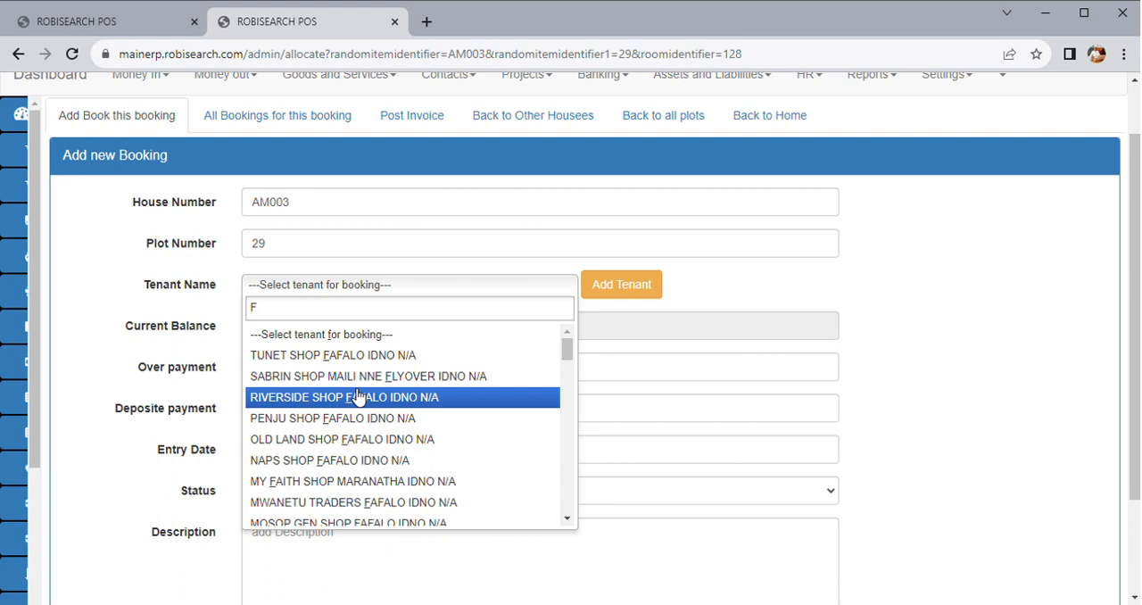
View the new customer form for adding a tenant and close it without adding anyone
{"action": "left_click", "coordinate": [636, 295]}
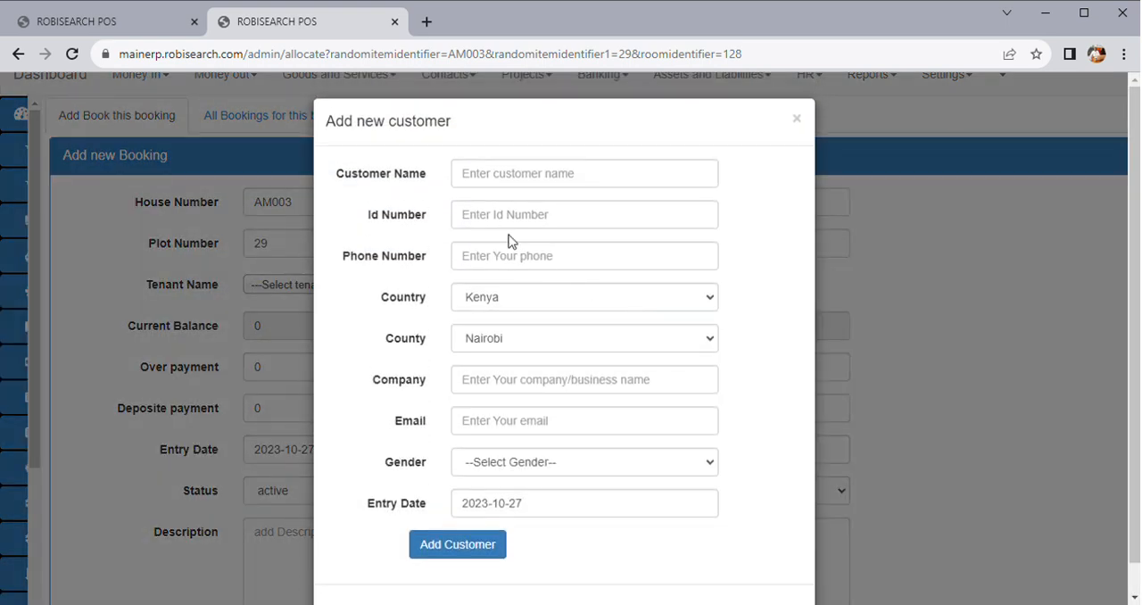
{"action": "left_click", "coordinate": [517, 169]}
{"action": "left_click", "coordinate": [532, 225]}
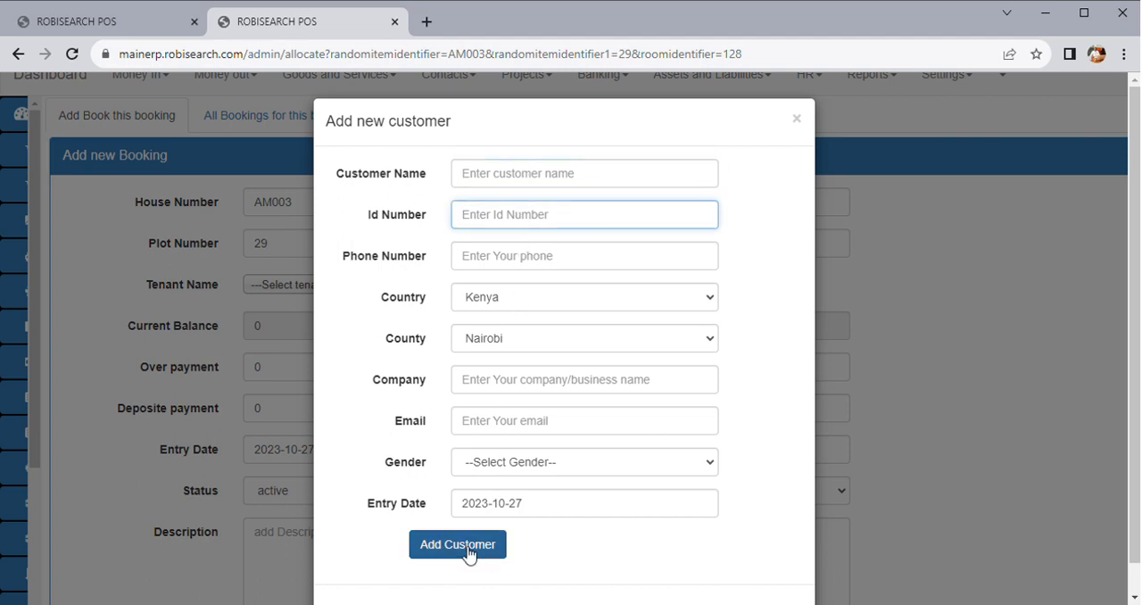
{"action": "left_click", "coordinate": [912, 427]}
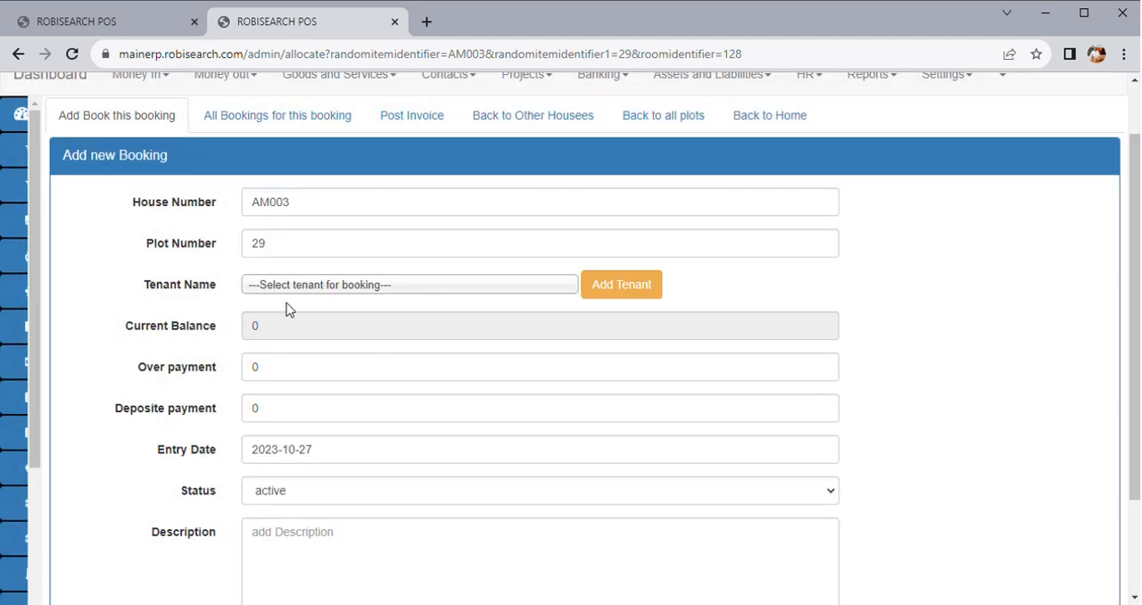
Select the existing tenant for room AM003's booking from the tenant list filtered by "K"
{"action": "left_click", "coordinate": [323, 286]}
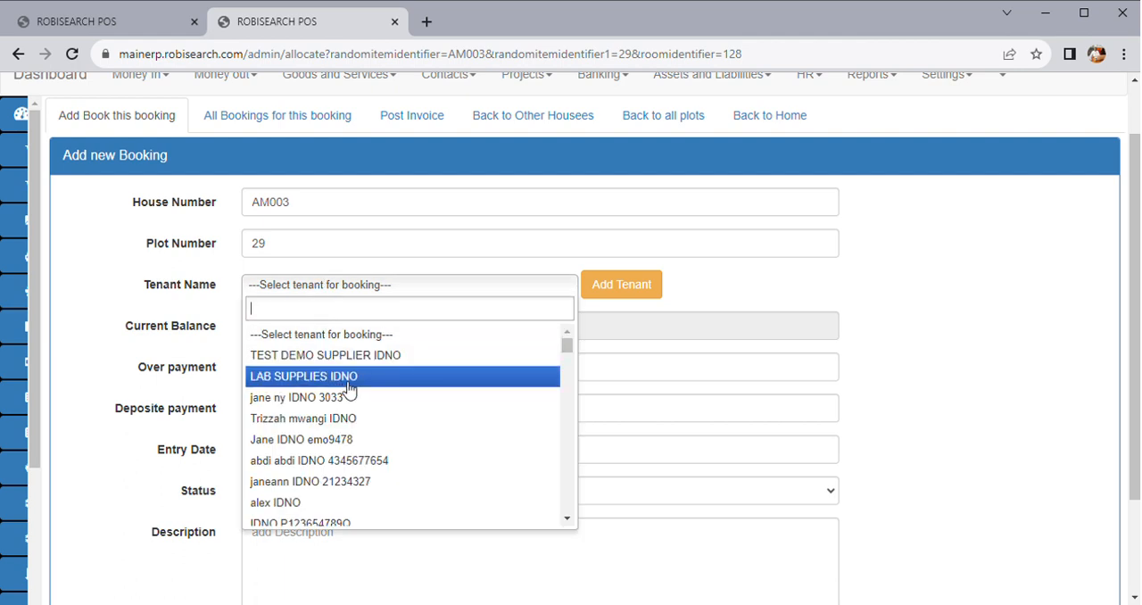
{"action": "type", "text": "AMI"}
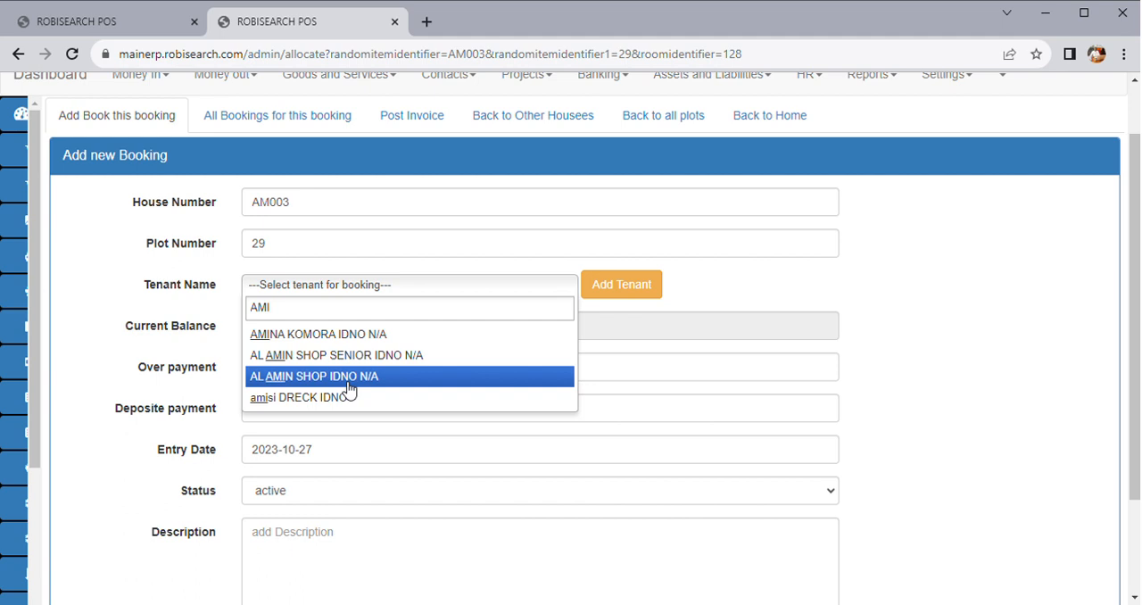
{"action": "key", "text": "BackSpace"}
{"action": "key", "text": "BackSpace"}
{"action": "key", "text": "BackSpace"}
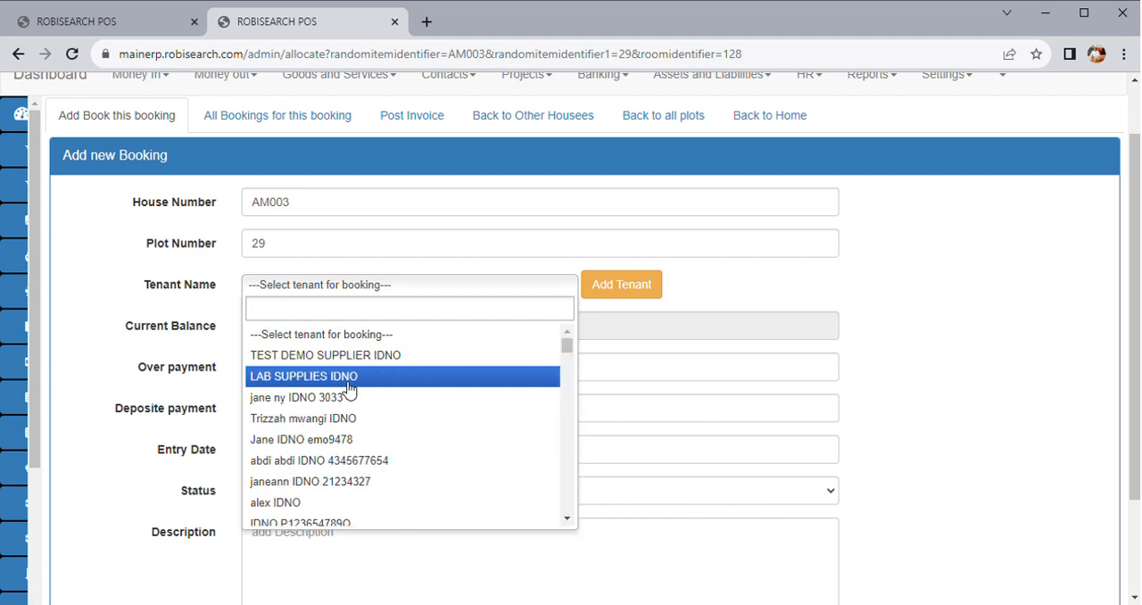
{"action": "type", "text": "R"}
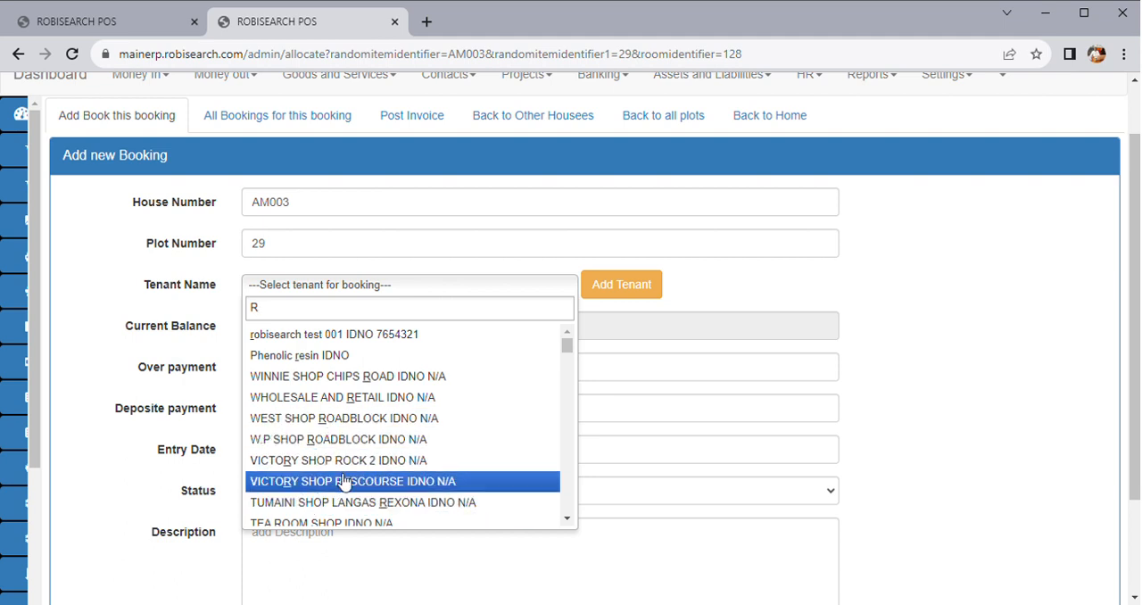
{"action": "key", "text": "BackSpace"}
{"action": "type", "text": "K"}
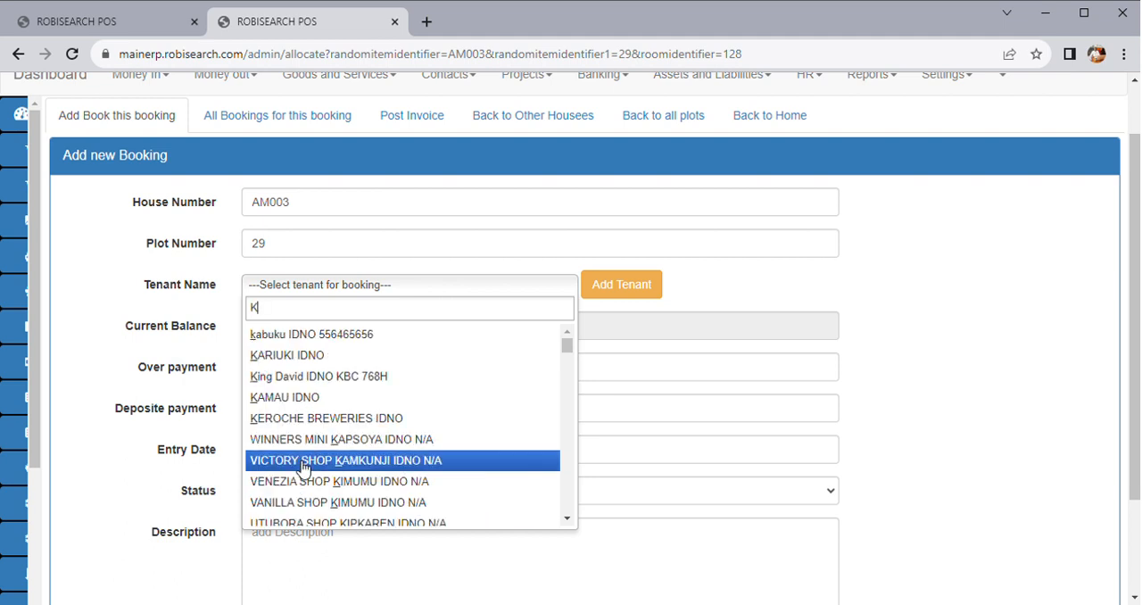
{"action": "left_click", "coordinate": [316, 397]}
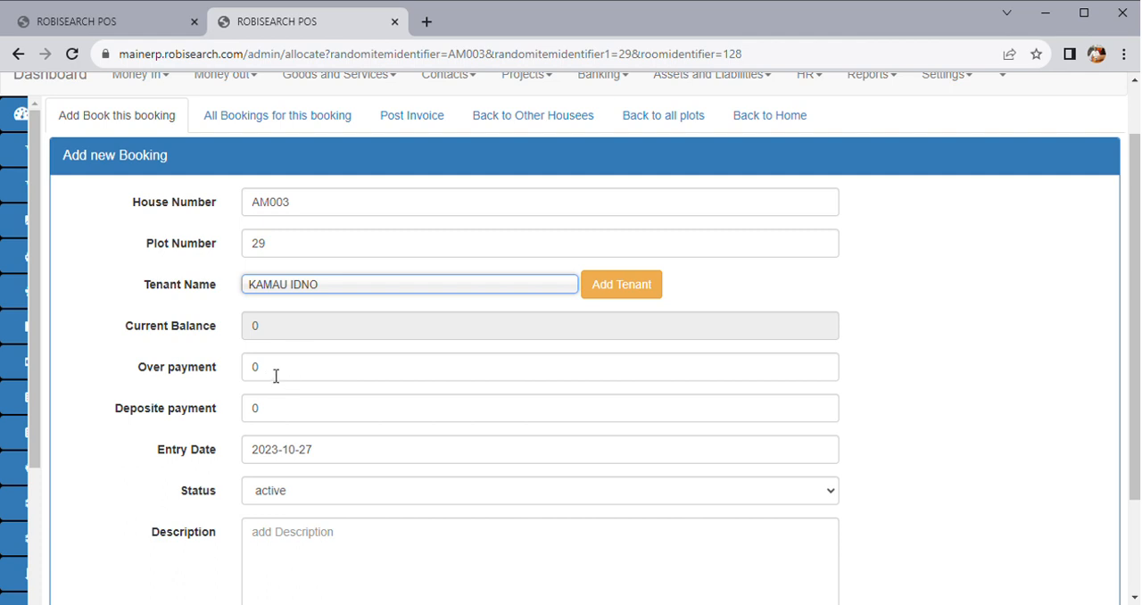
Set the deposit payment to 0 and allocate house AM003 to the selected tenant
{"action": "left_click", "coordinate": [277, 412]}
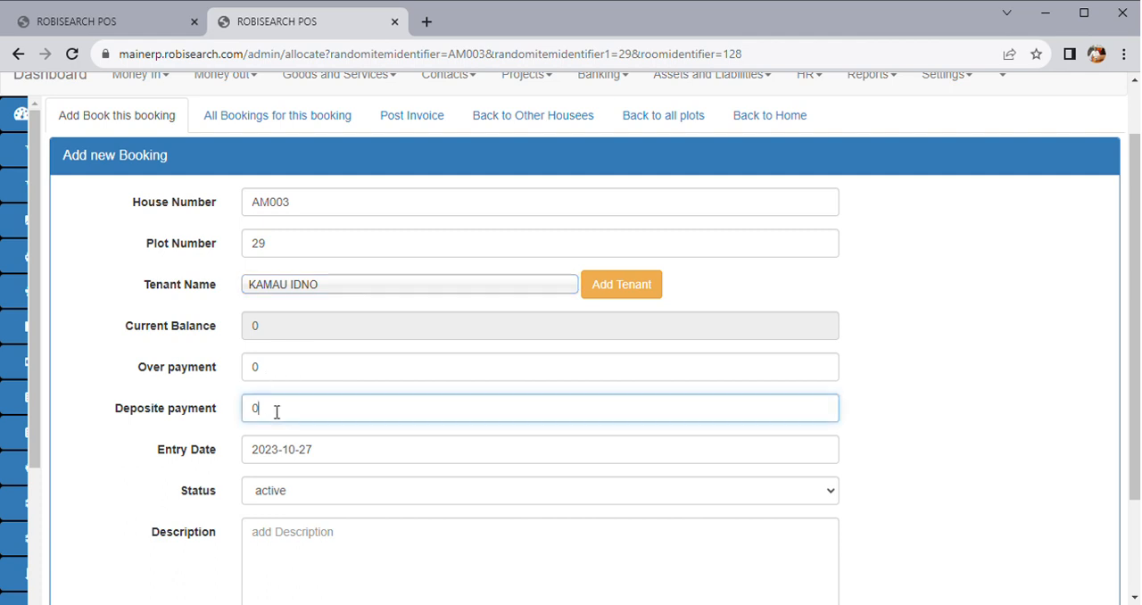
{"action": "key", "text": "BackSpace"}
{"action": "type", "text": "0"}
{"action": "scroll", "coordinate": [373, 449], "scroll_direction": "down", "scroll_amount": 2}
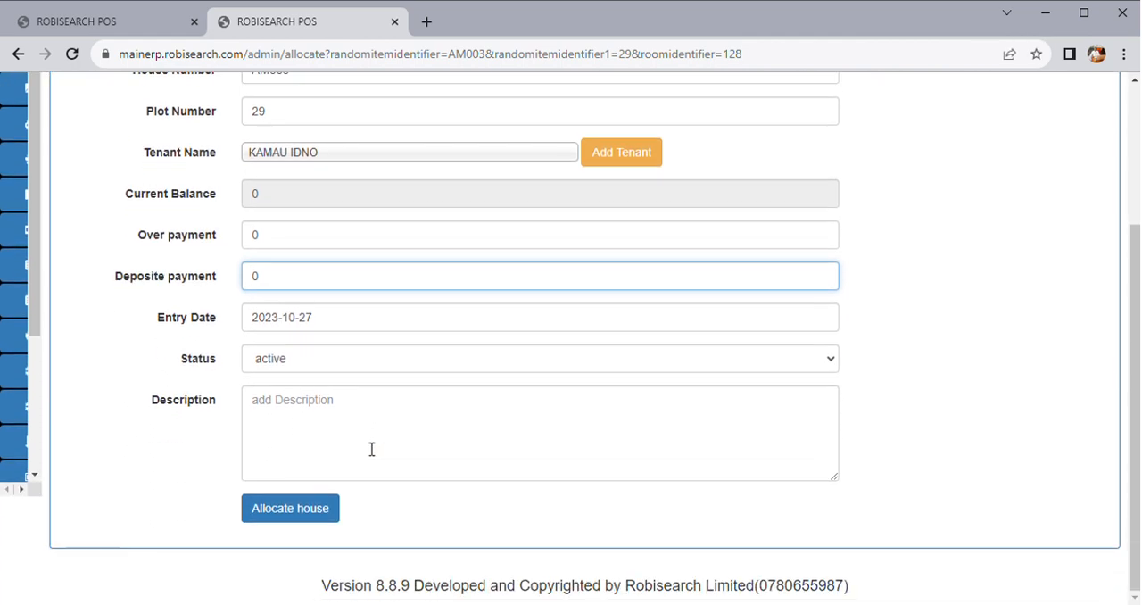
{"action": "left_click", "coordinate": [295, 509]}
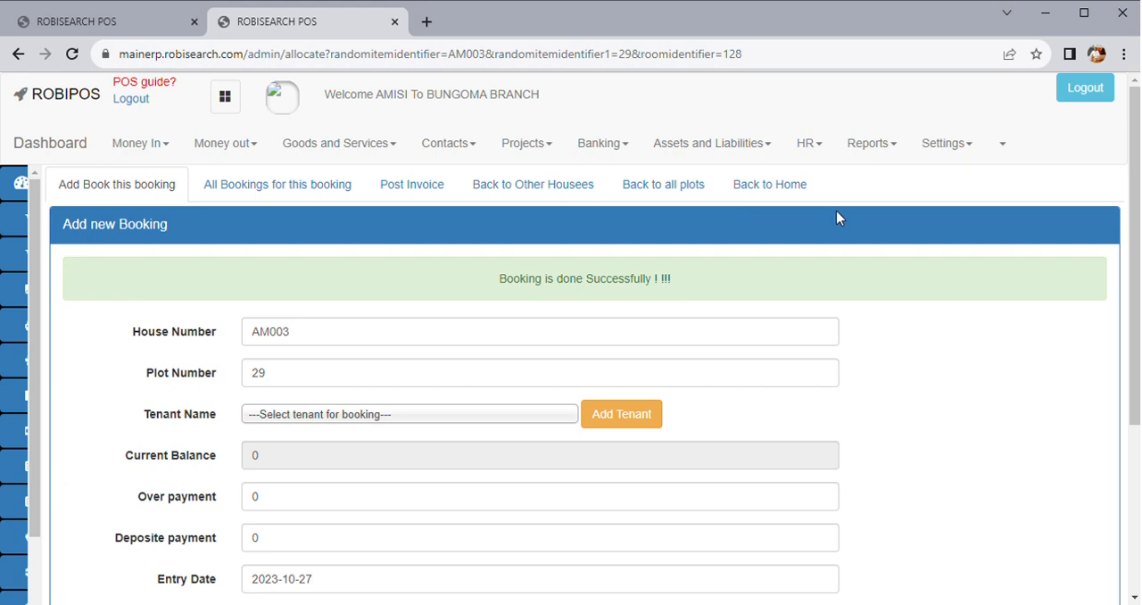
View all bookings for room AM003 and return to its entry on the room status board
{"action": "left_click", "coordinate": [278, 189]}
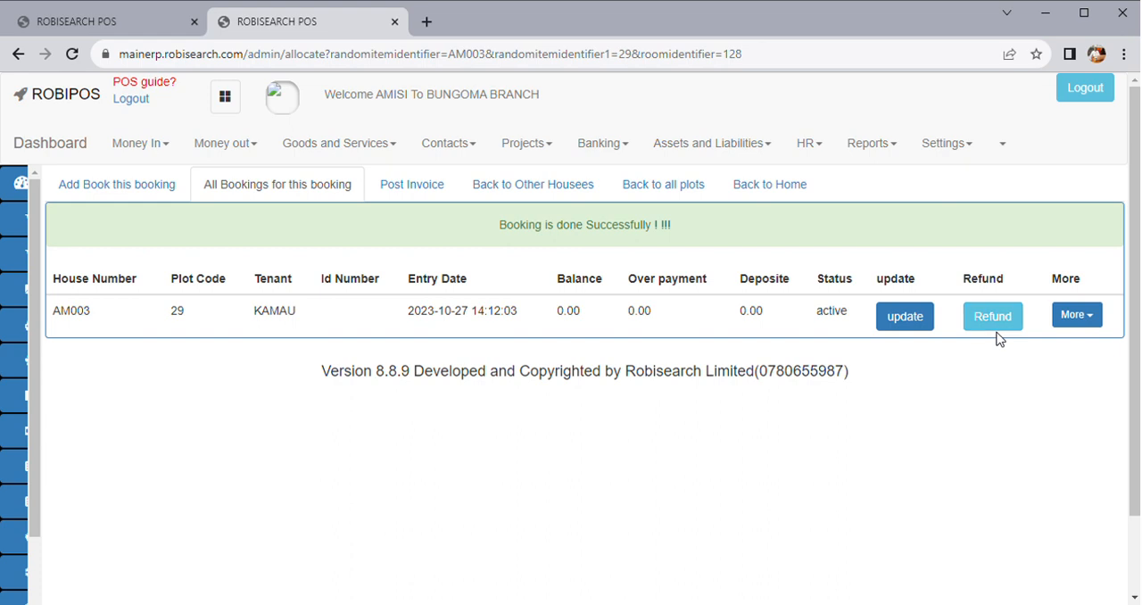
{"action": "left_click", "coordinate": [788, 195]}
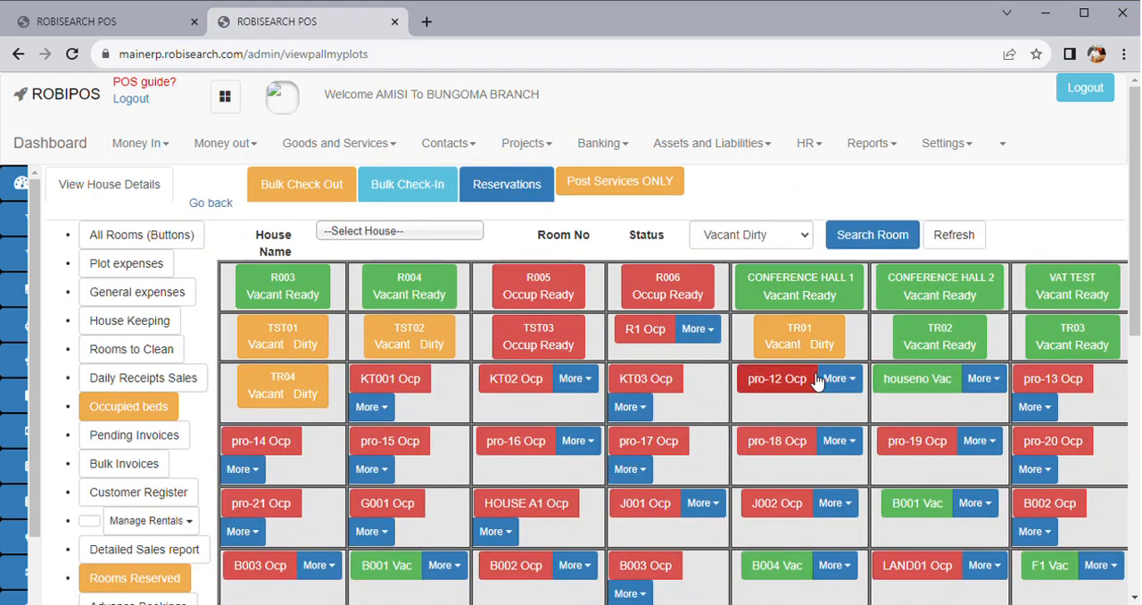
{"action": "scroll", "coordinate": [817, 382], "scroll_direction": "down", "scroll_amount": 9}
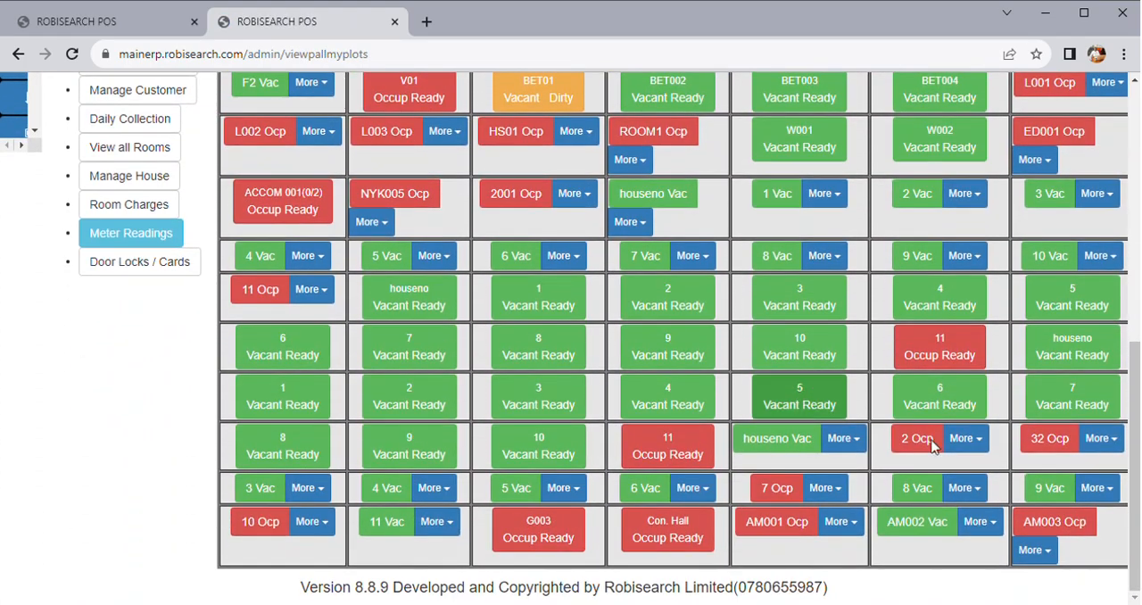
Try to open the additional options of occupied room AM003 on the room status board
{"action": "left_click", "coordinate": [1036, 550]}
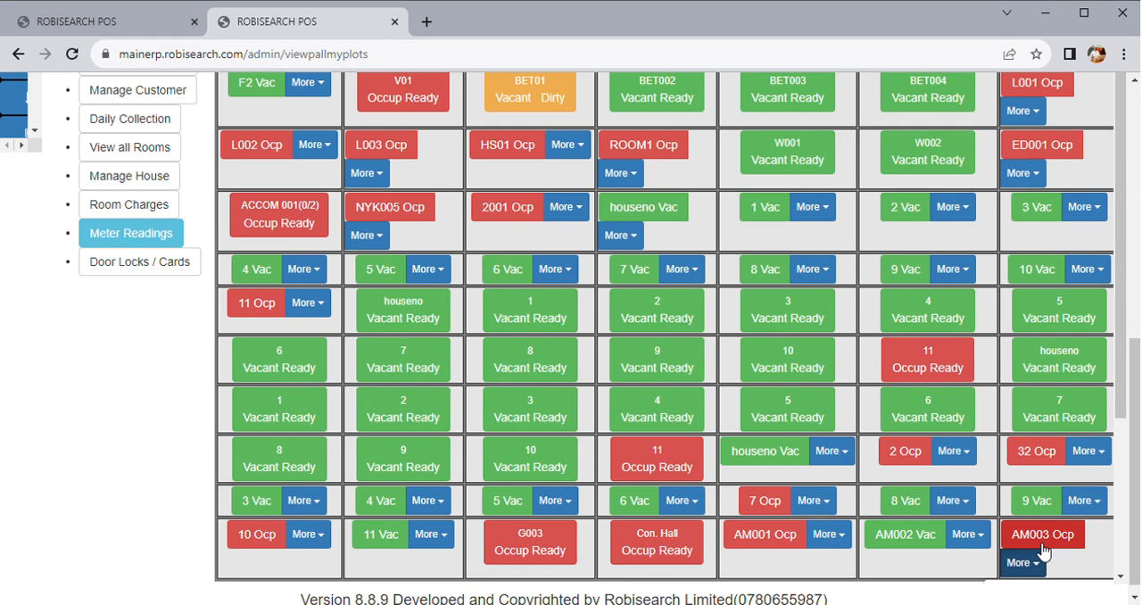
{"action": "left_click", "coordinate": [1032, 566]}
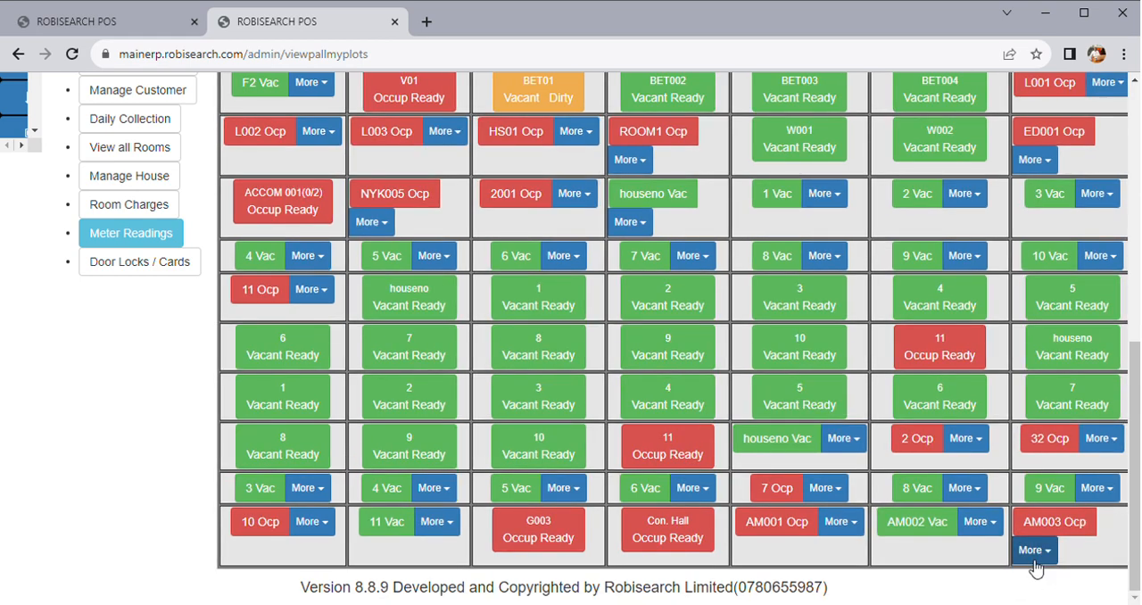
{"action": "left_click", "coordinate": [1038, 555]}
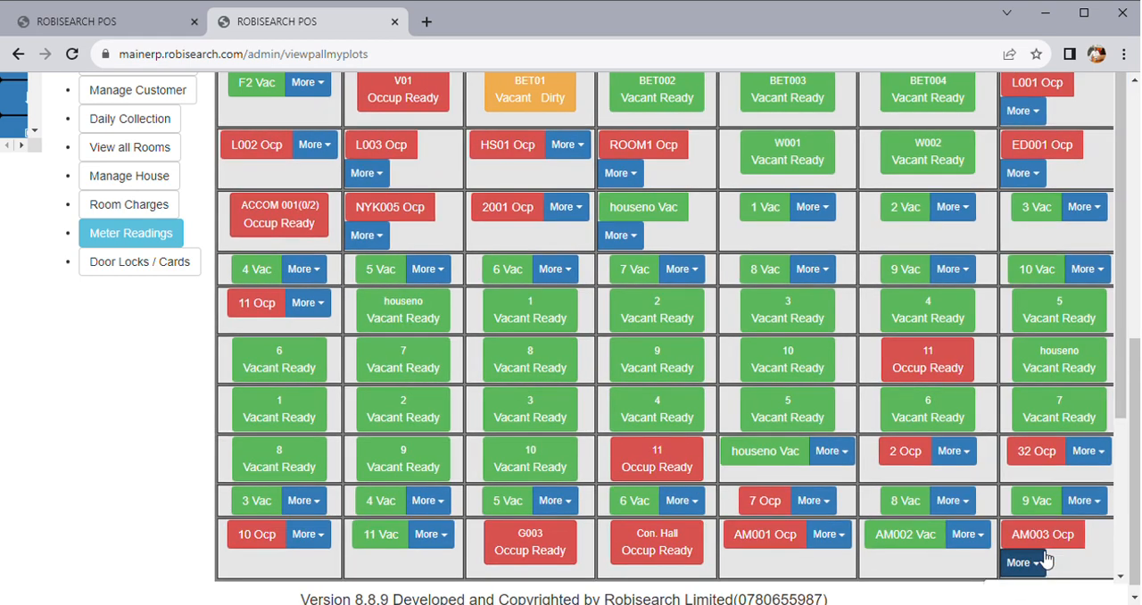
{"action": "left_click", "coordinate": [1042, 561]}
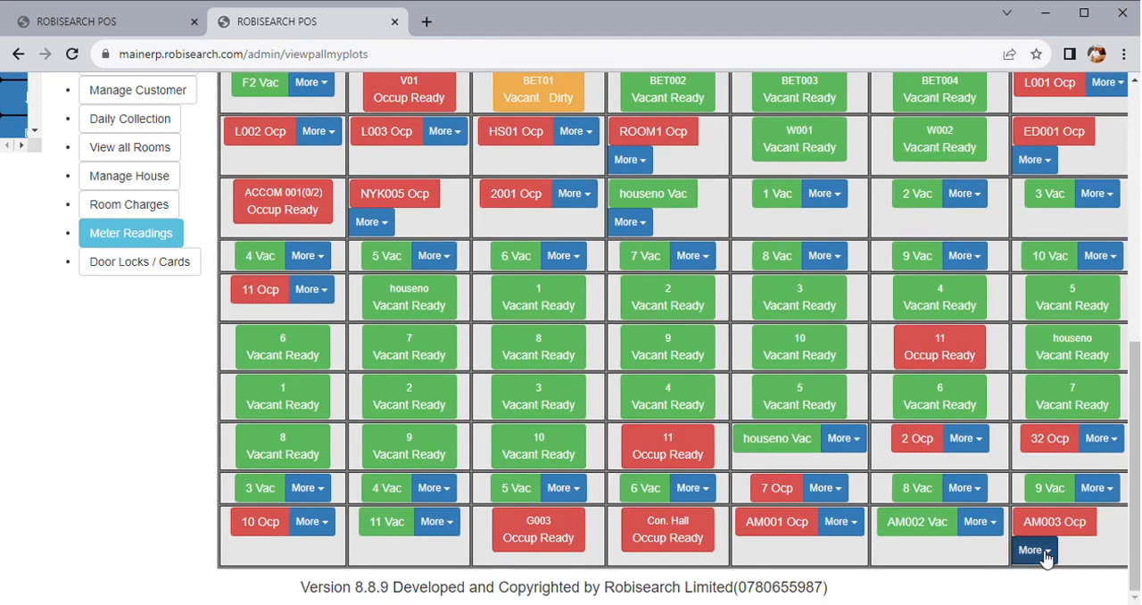
{"action": "left_click", "coordinate": [1046, 557]}
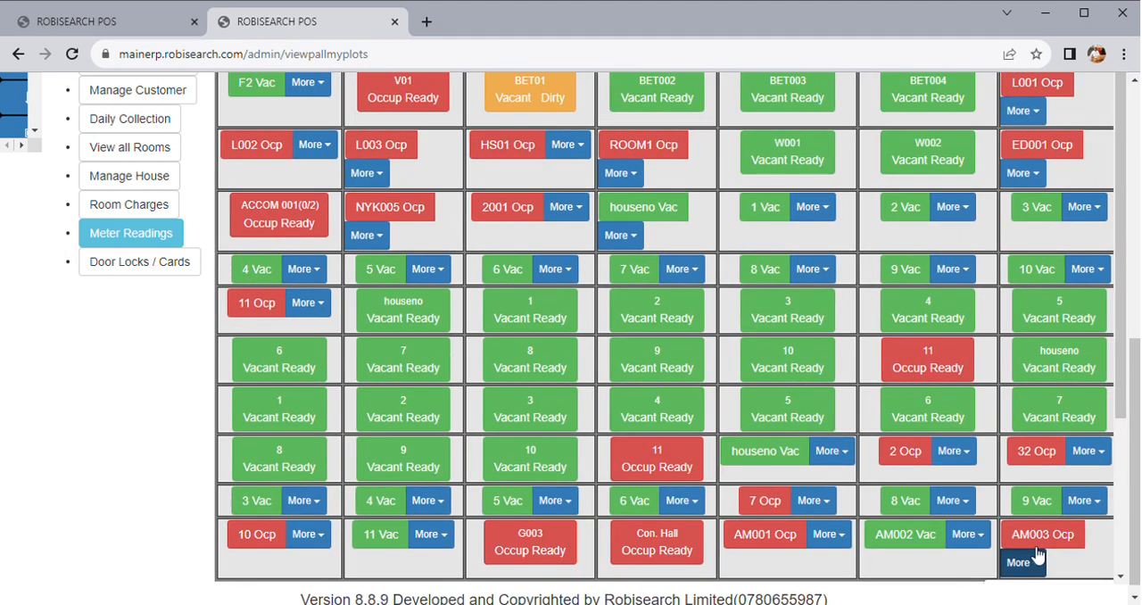
Open house management and view the list of all rooms in plot 29
{"action": "left_click", "coordinate": [133, 176]}
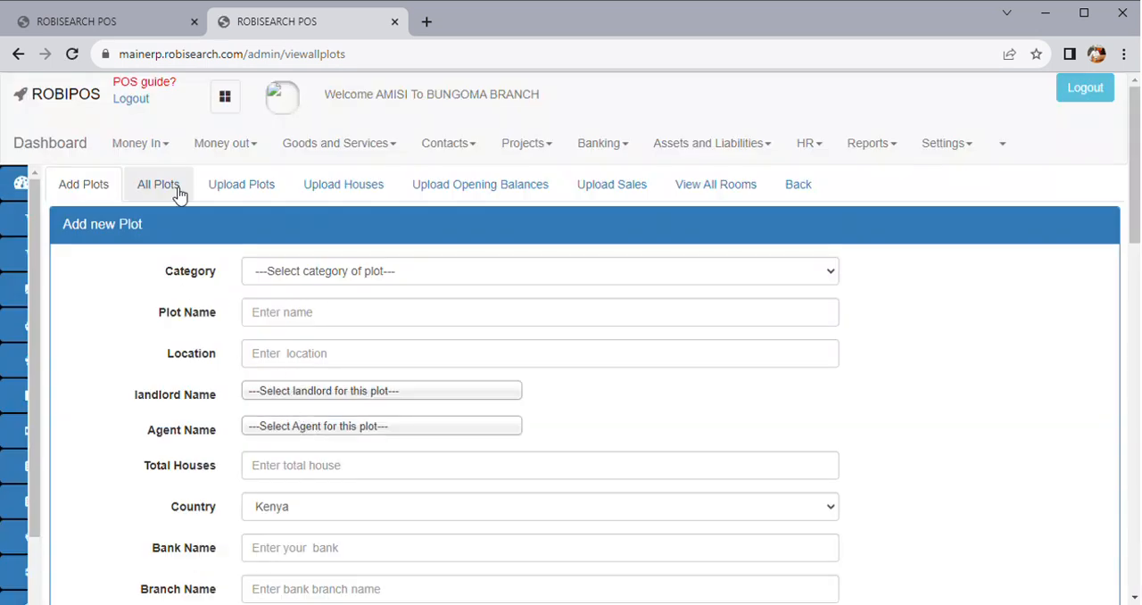
{"action": "left_click", "coordinate": [160, 185]}
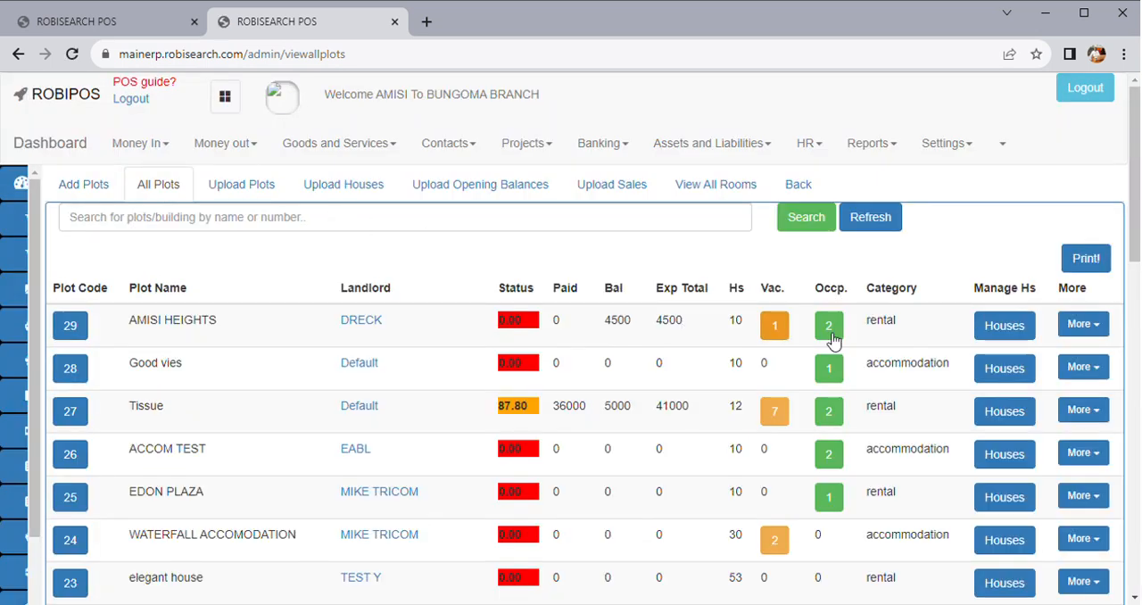
{"action": "left_click", "coordinate": [1018, 329]}
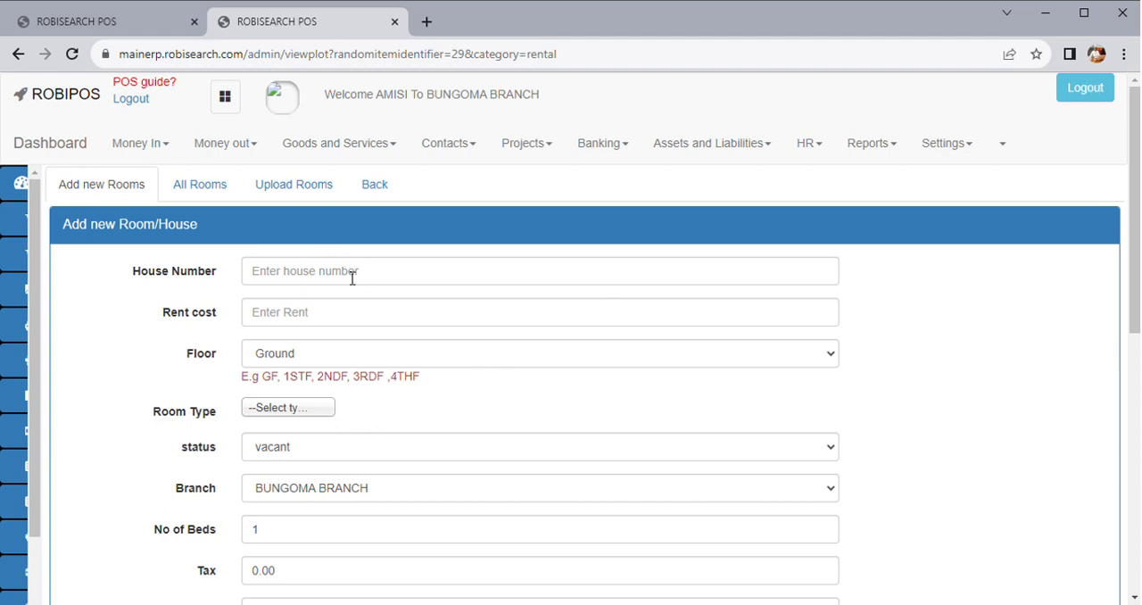
{"action": "left_click", "coordinate": [213, 192]}
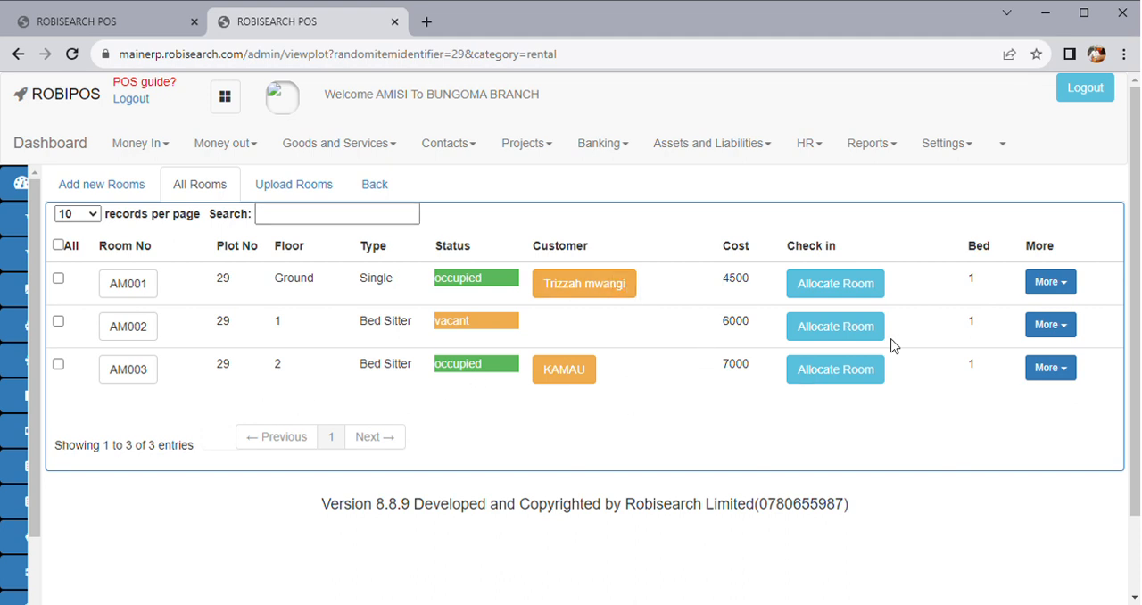
Open room AM003's invoices and try to add a bulk invoice for rent and other charges
{"action": "left_click", "coordinate": [1050, 367]}
{"action": "left_click", "coordinate": [972, 406]}
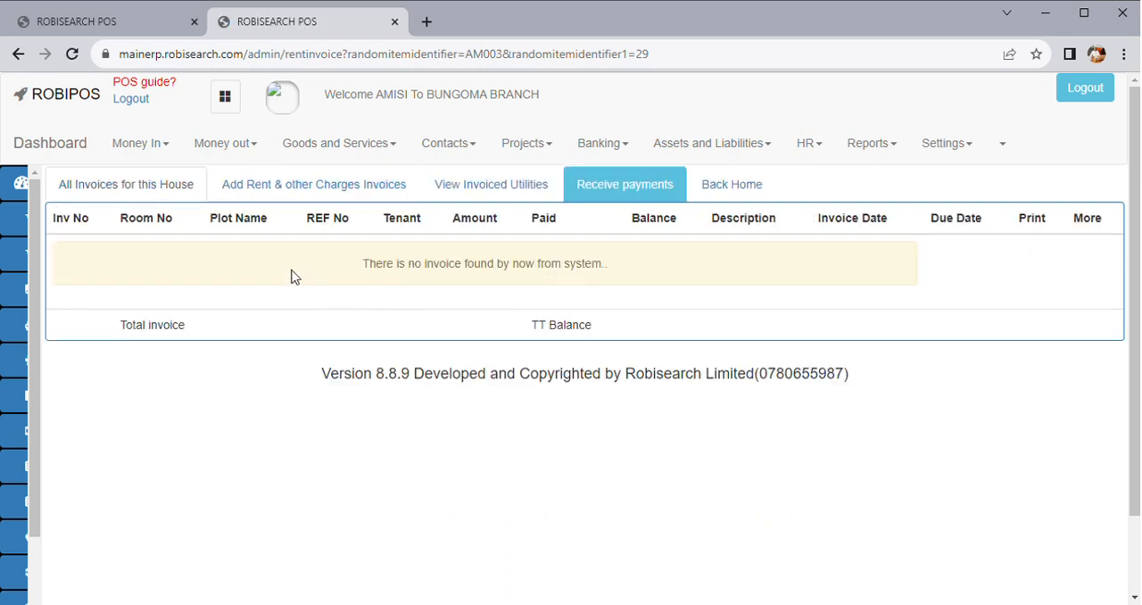
{"action": "left_click", "coordinate": [299, 195]}
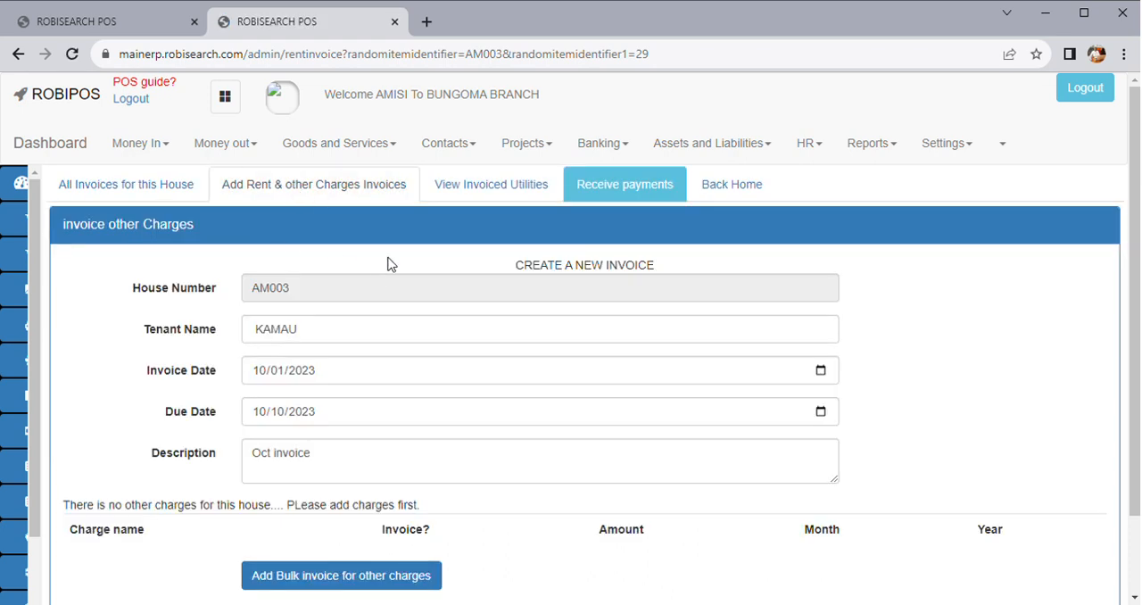
{"action": "scroll", "coordinate": [462, 396], "scroll_direction": "down", "scroll_amount": 1}
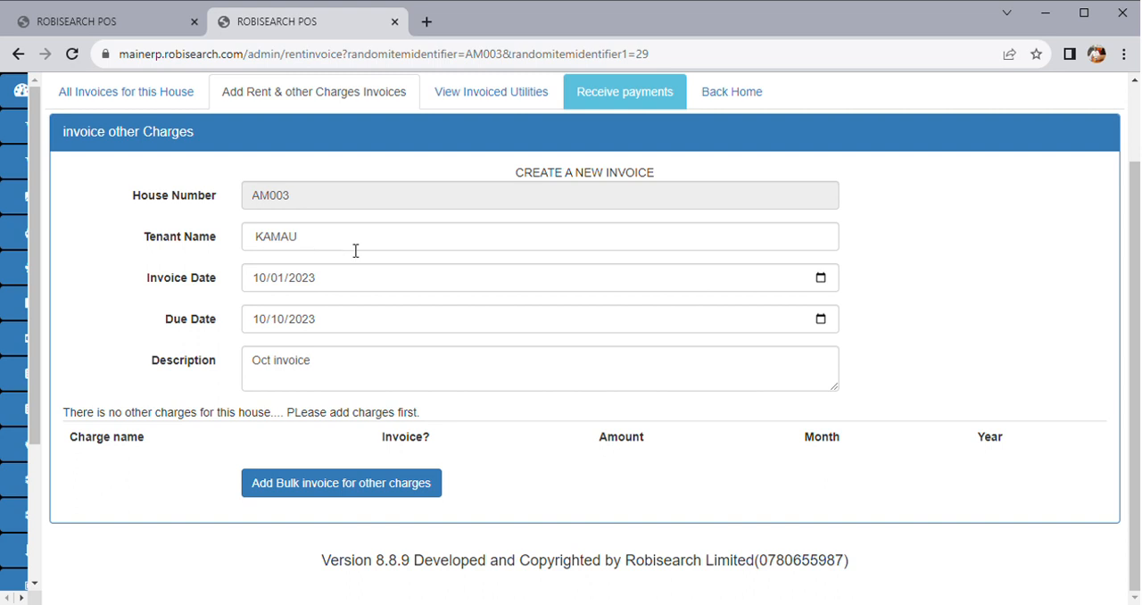
{"action": "left_click", "coordinate": [342, 486]}
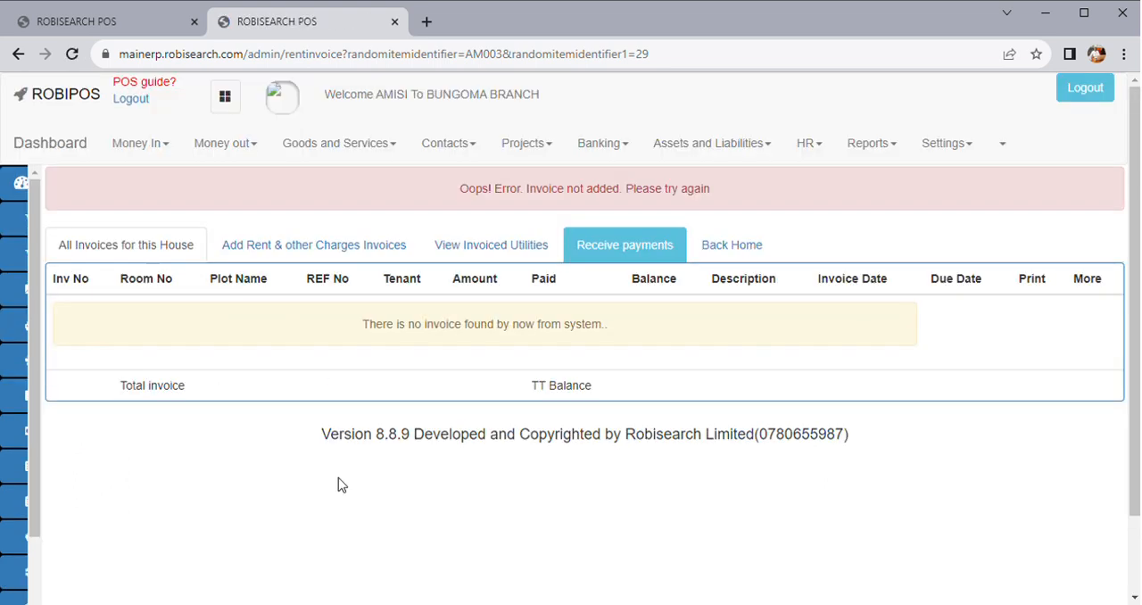
Leave room AM003's invoices and go to the Accomodation room status board
{"action": "left_click", "coordinate": [19, 55]}
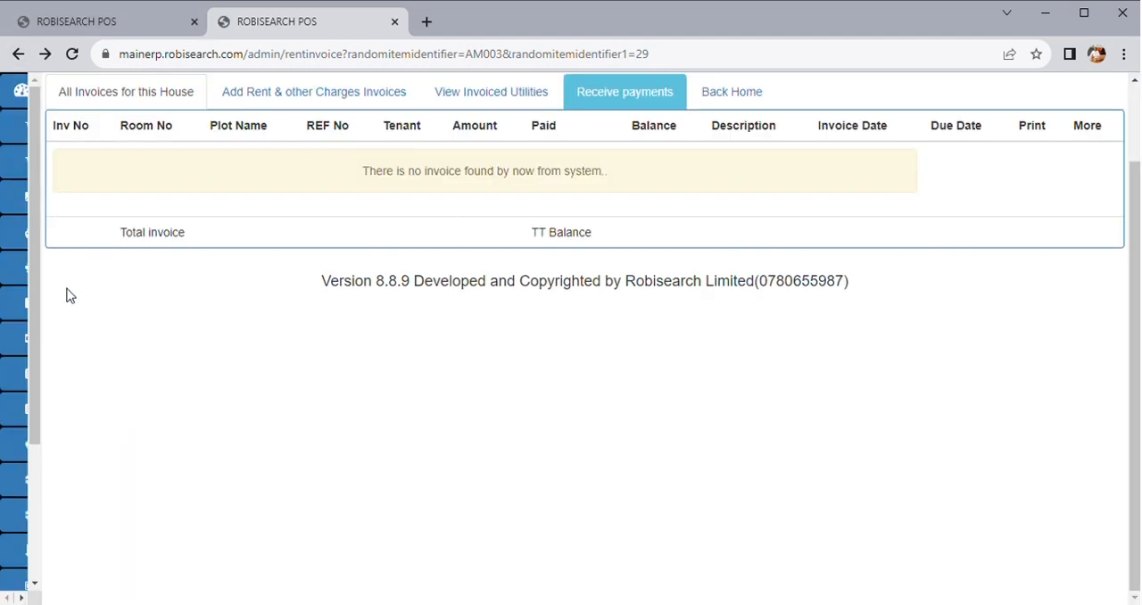
{"action": "mouse_move", "coordinate": [116, 360]}
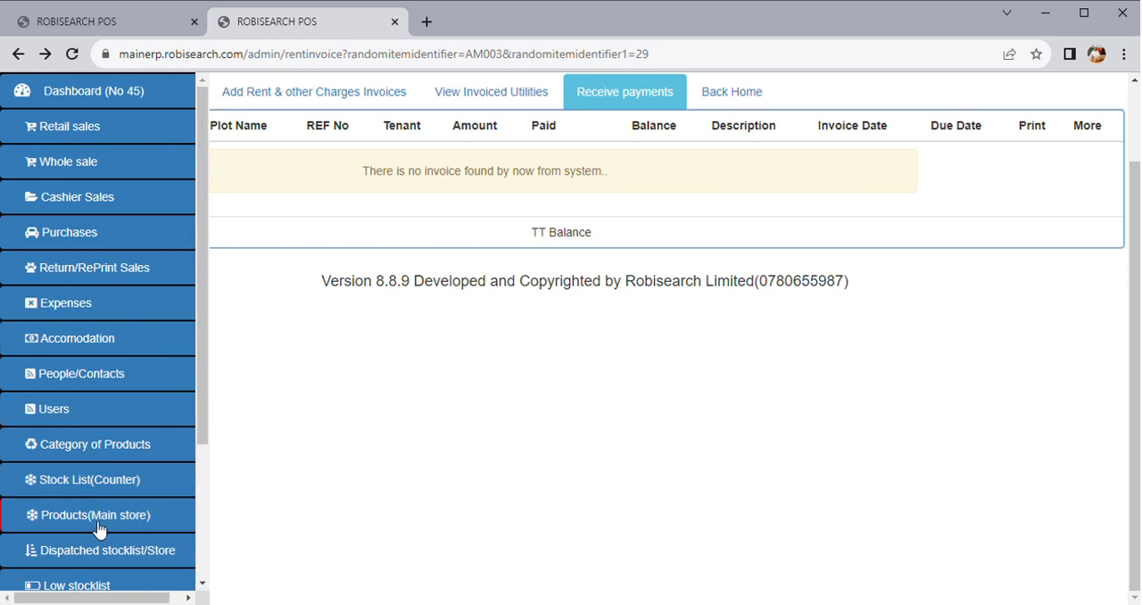
{"action": "scroll", "coordinate": [94, 489], "scroll_direction": "down", "scroll_amount": 2}
{"action": "scroll", "coordinate": [94, 485], "scroll_direction": "up", "scroll_amount": 1}
{"action": "left_click", "coordinate": [123, 323]}
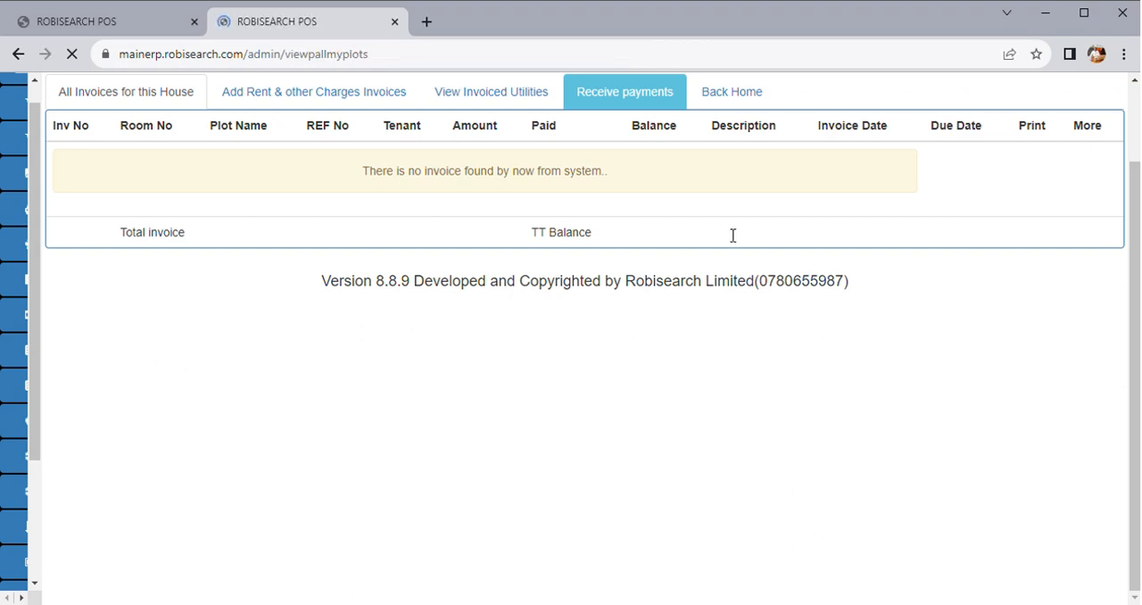
{"action": "scroll", "coordinate": [596, 344], "scroll_direction": "down", "scroll_amount": 2}
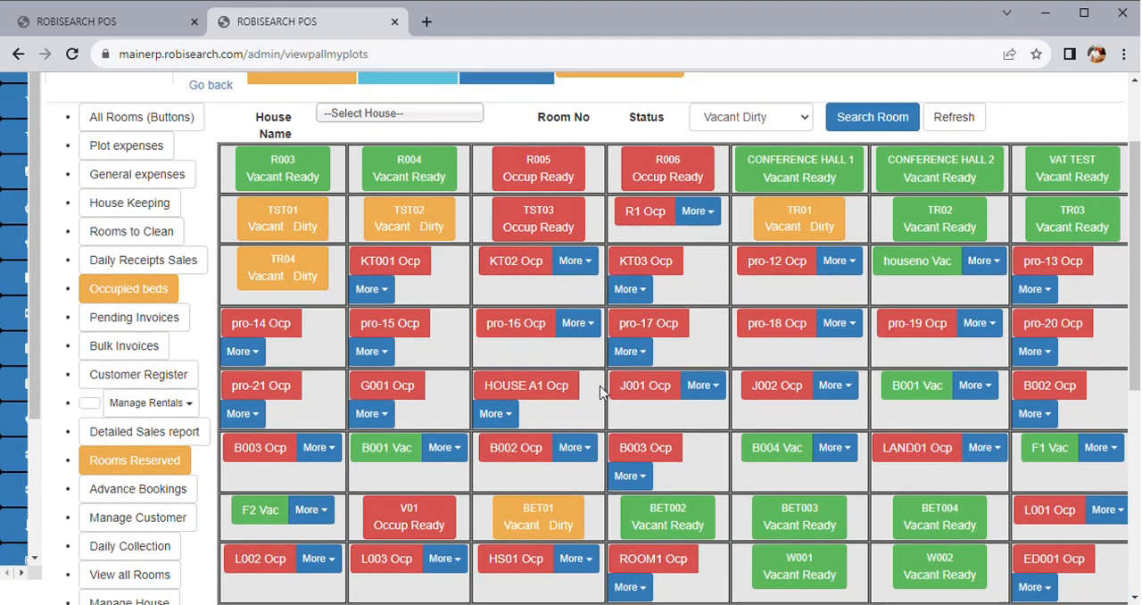
{"action": "scroll", "coordinate": [161, 561], "scroll_direction": "down", "scroll_amount": 2}
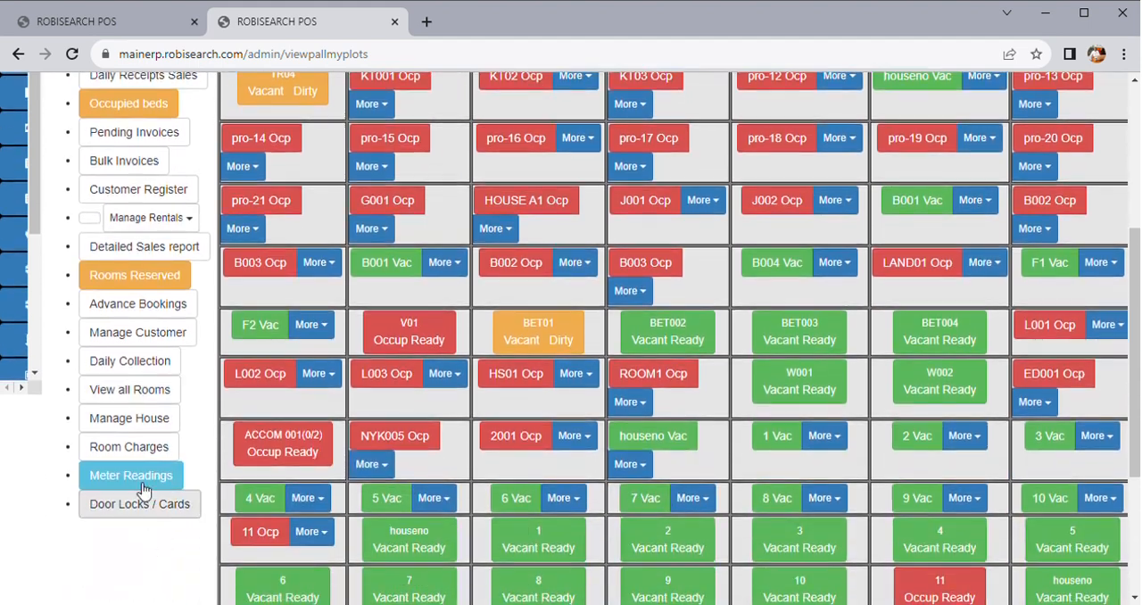
Open plot 29's houses page from the list of all plots and return to the room status board
{"action": "left_click", "coordinate": [151, 427]}
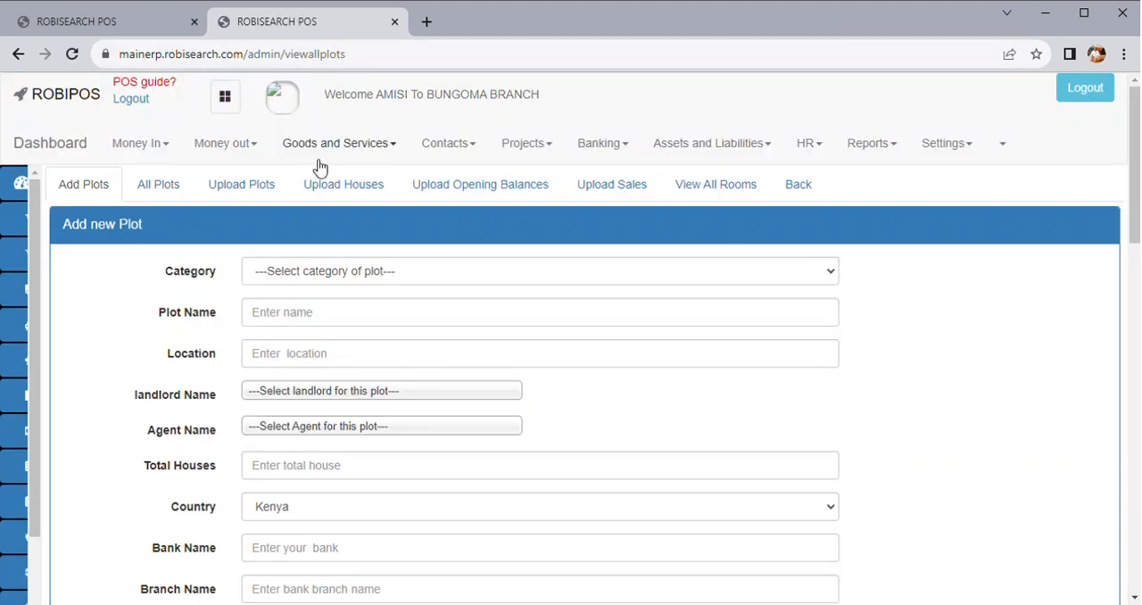
{"action": "left_click", "coordinate": [153, 190]}
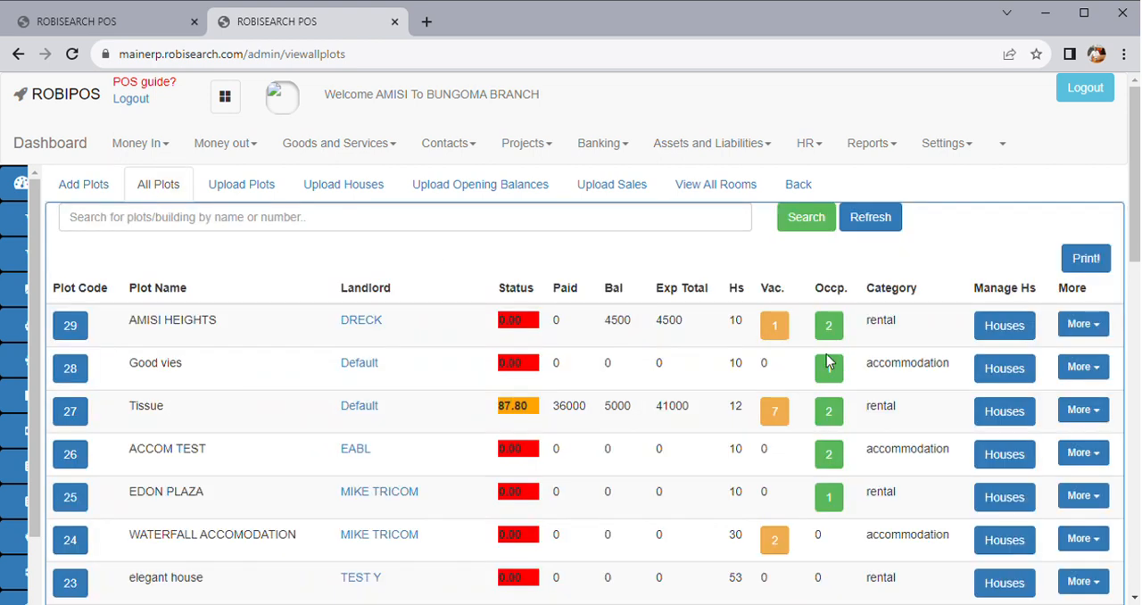
{"action": "left_click", "coordinate": [1003, 328]}
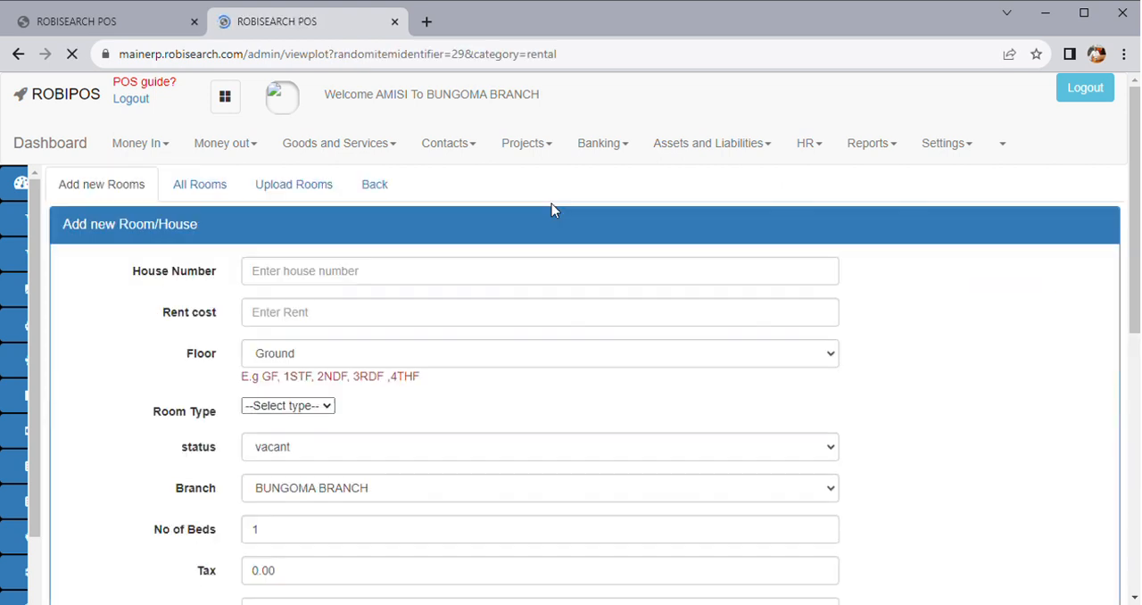
{"action": "left_click", "coordinate": [381, 183]}
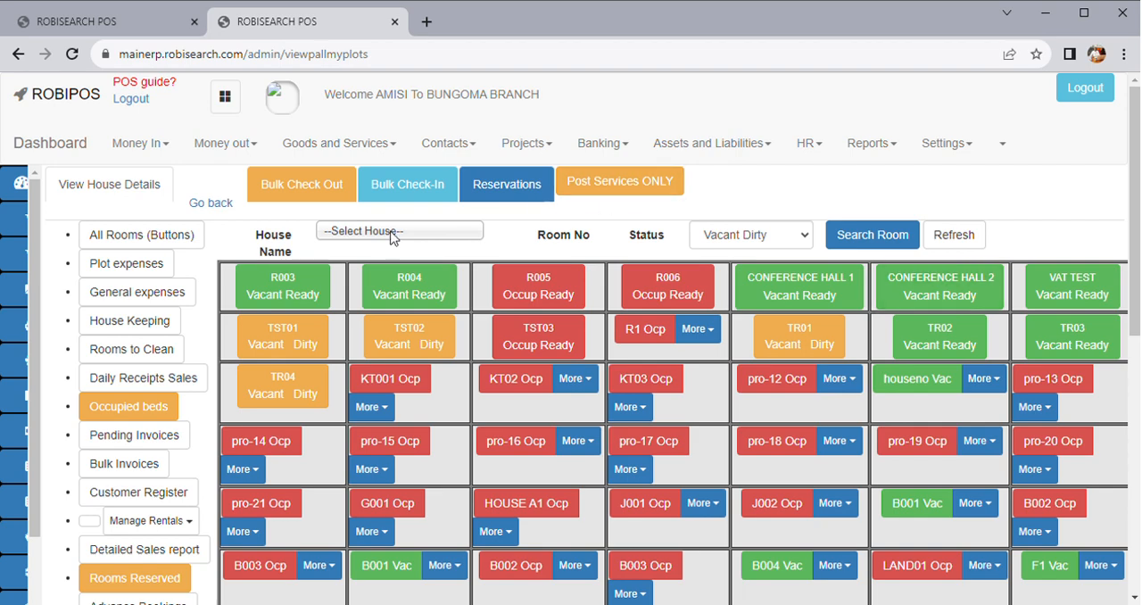
{"action": "scroll", "coordinate": [143, 484], "scroll_direction": "down", "scroll_amount": 3}
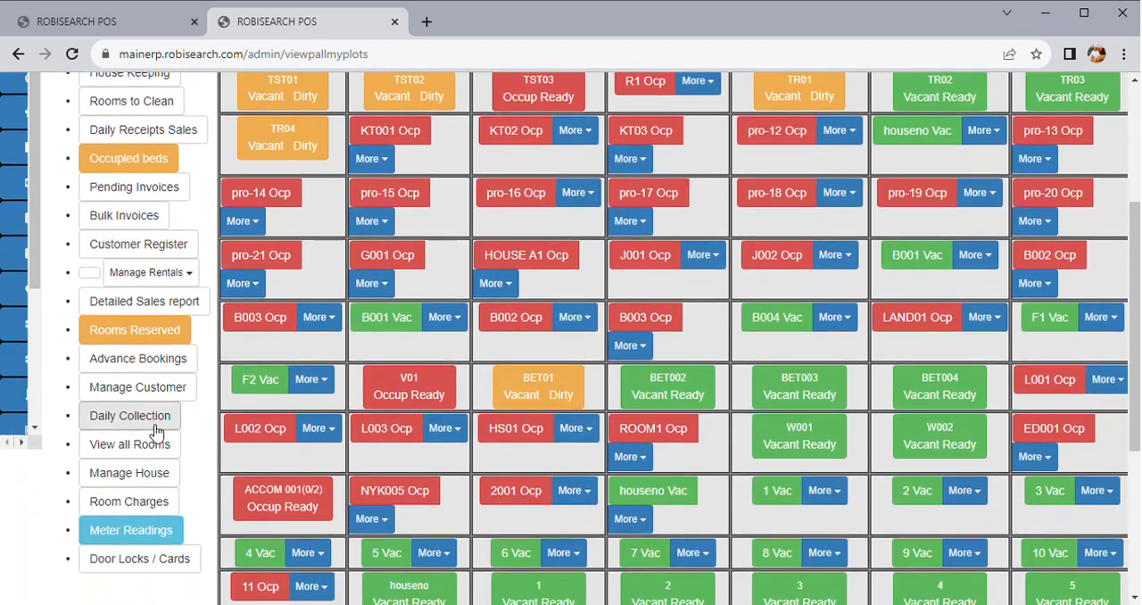
Open plot 29's charges from the list of all plots, check the new-charge form and return to the room status board
{"action": "left_click", "coordinate": [131, 482]}
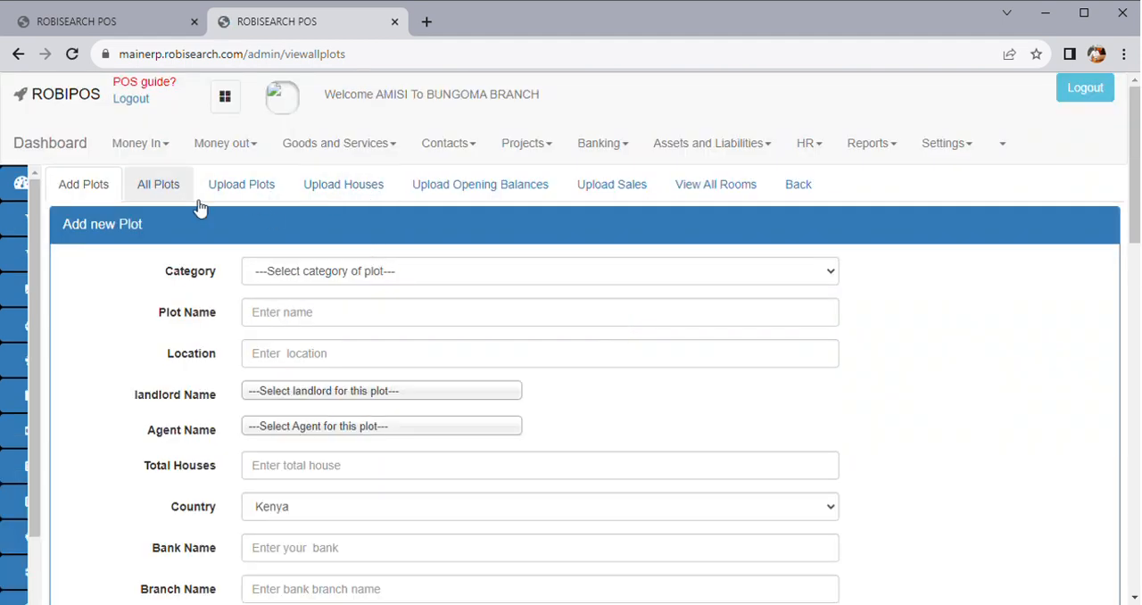
{"action": "left_click", "coordinate": [162, 185]}
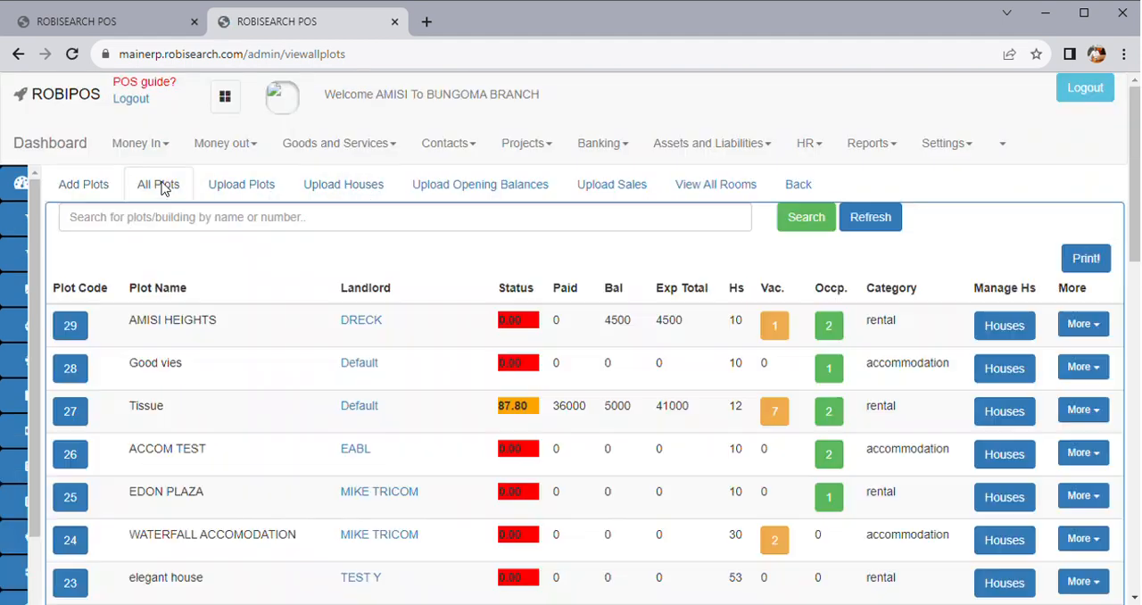
{"action": "left_click", "coordinate": [1082, 324]}
{"action": "left_click", "coordinate": [1033, 356]}
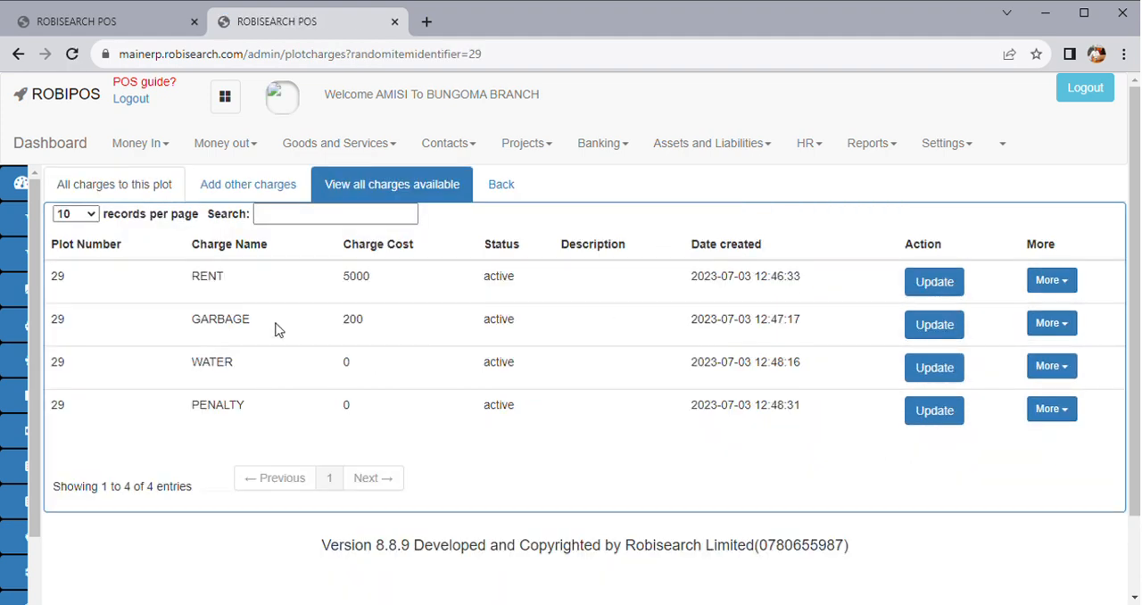
{"action": "scroll", "coordinate": [416, 441], "scroll_direction": "down", "scroll_amount": 1}
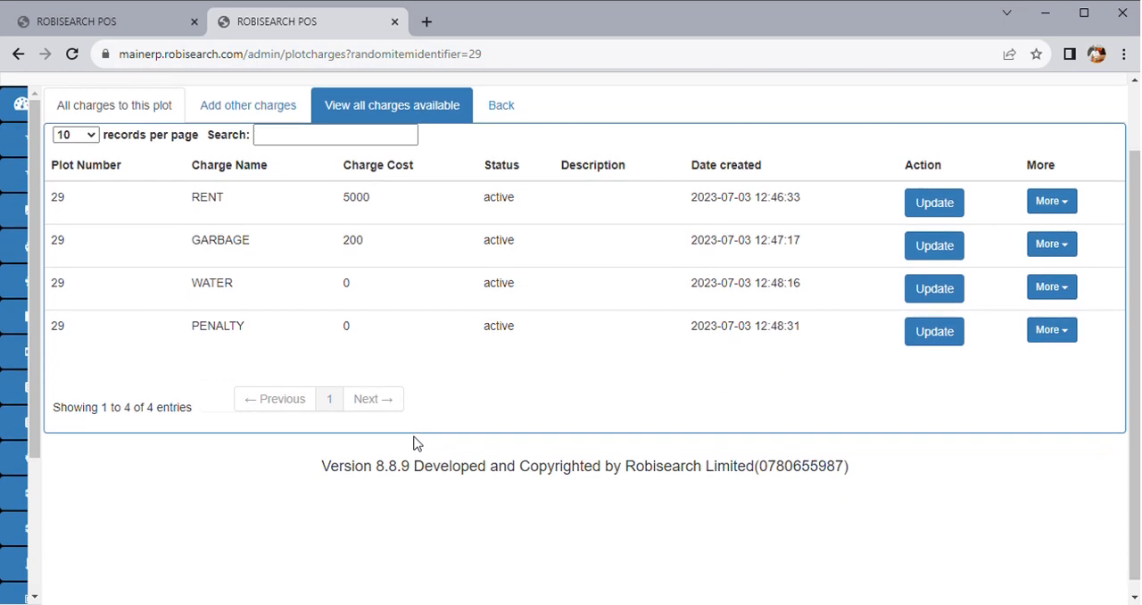
{"action": "scroll", "coordinate": [416, 441], "scroll_direction": "up", "scroll_amount": 1}
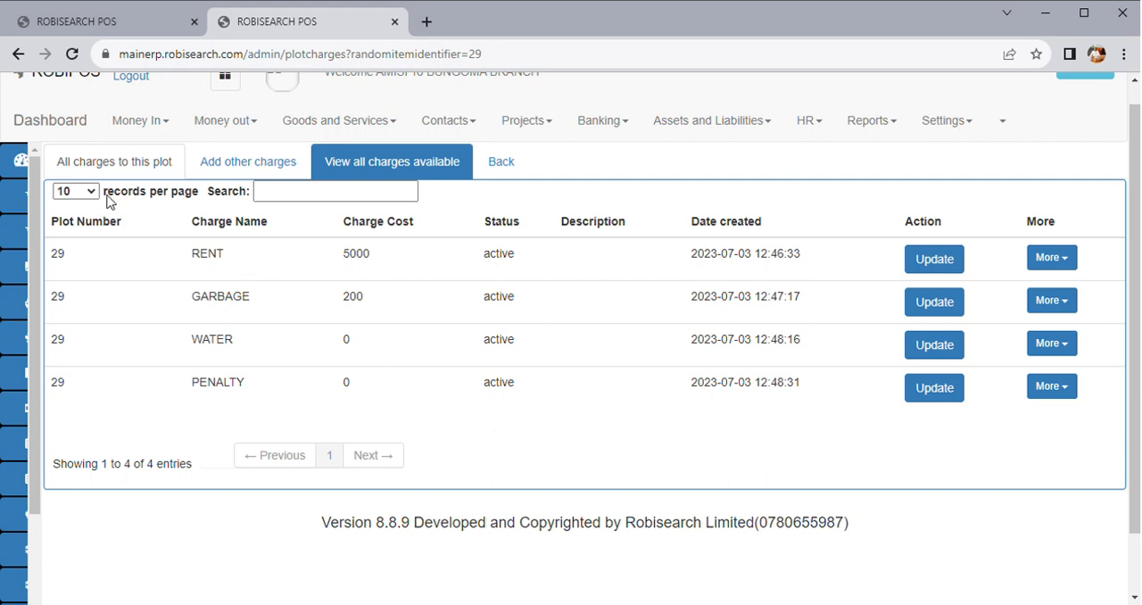
{"action": "left_click", "coordinate": [264, 167]}
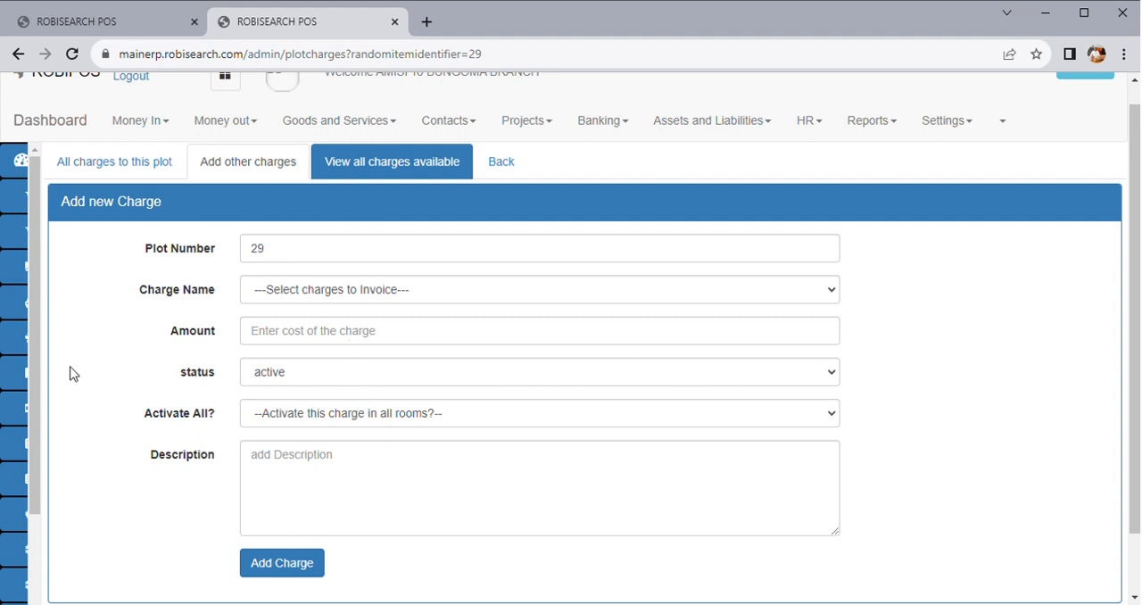
{"action": "left_click", "coordinate": [501, 169]}
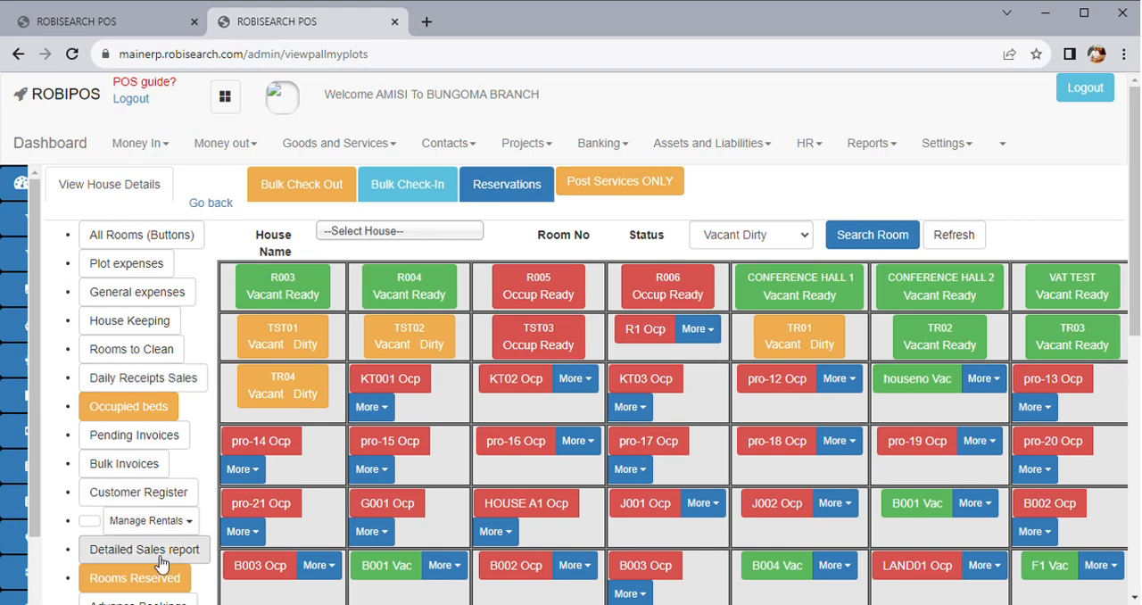
Open plot 29's houses from the list of all plots and show all its rooms
{"action": "scroll", "coordinate": [147, 536], "scroll_direction": "down", "scroll_amount": 1}
{"action": "scroll", "coordinate": [166, 546], "scroll_direction": "down", "scroll_amount": 2}
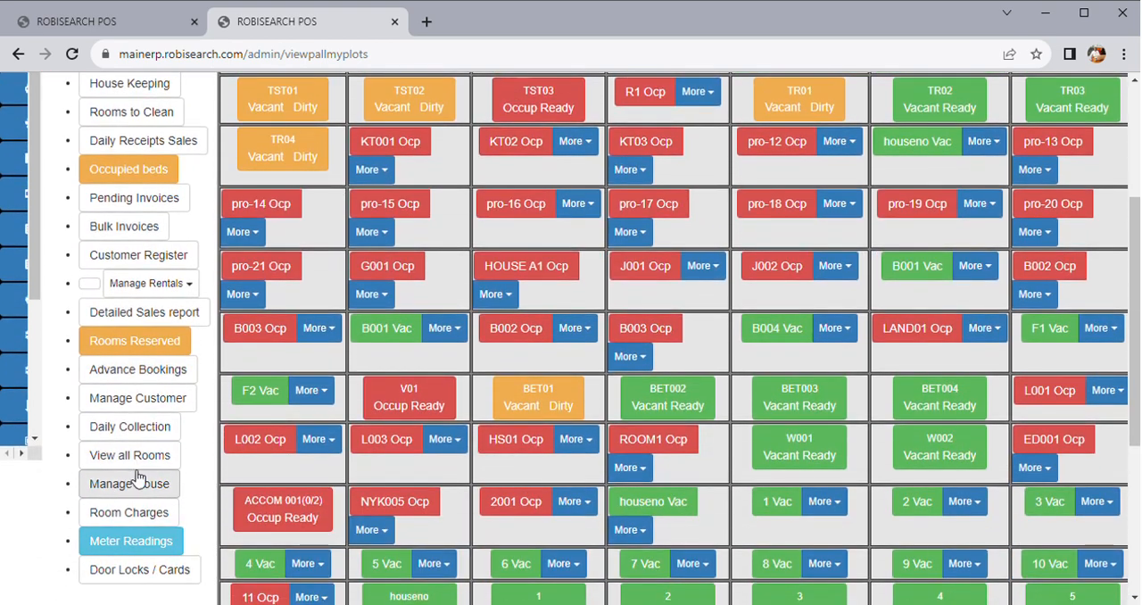
{"action": "left_click", "coordinate": [143, 488]}
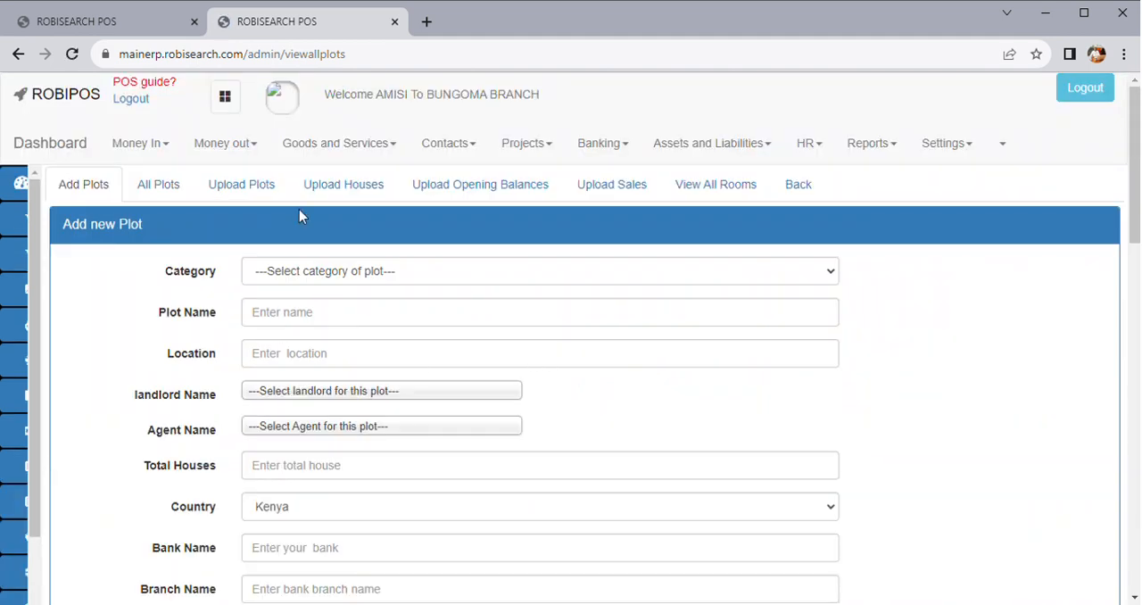
{"action": "left_click", "coordinate": [184, 188]}
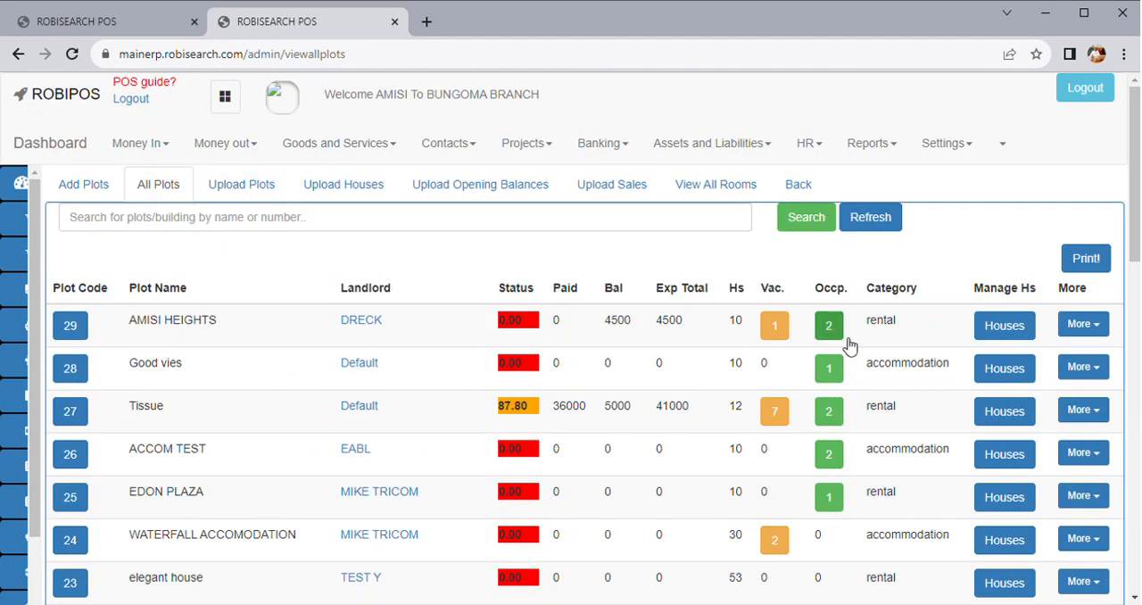
{"action": "left_click", "coordinate": [1013, 330]}
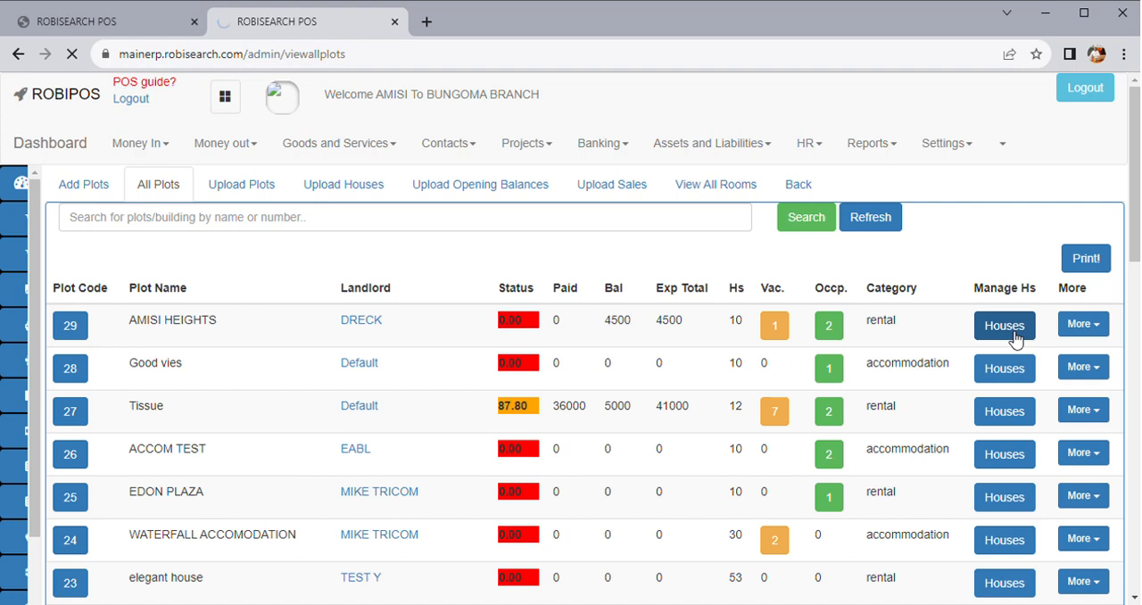
{"action": "scroll", "coordinate": [571, 344], "scroll_direction": "down", "scroll_amount": 3}
{"action": "scroll", "coordinate": [564, 354], "scroll_direction": "up", "scroll_amount": 3}
{"action": "left_click", "coordinate": [211, 107]}
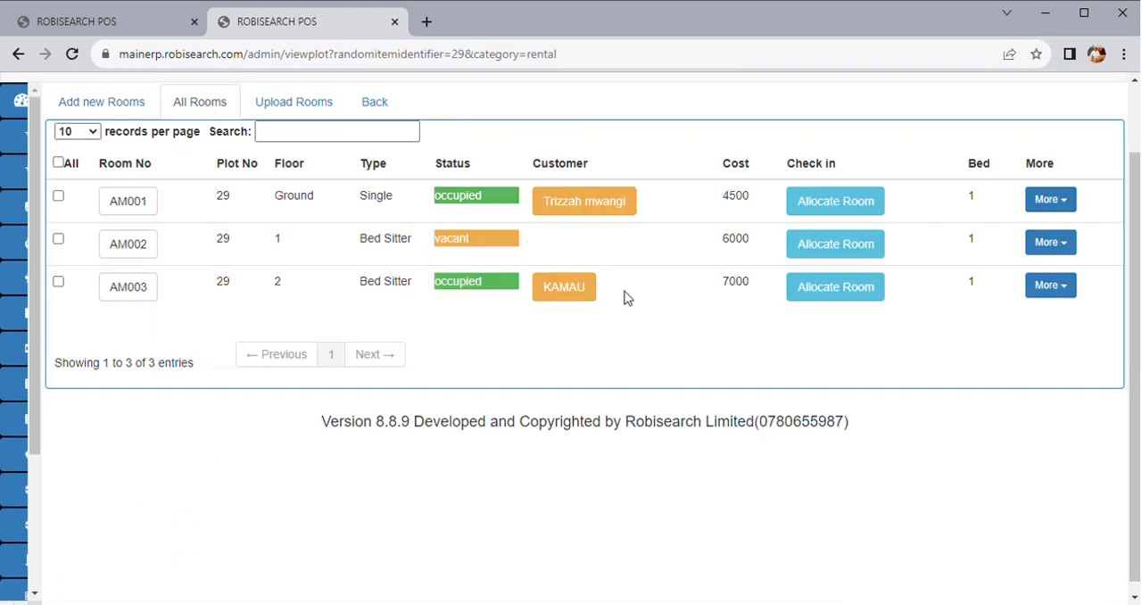
Open the update and charges page for room AM003
{"action": "left_click", "coordinate": [1037, 285]}
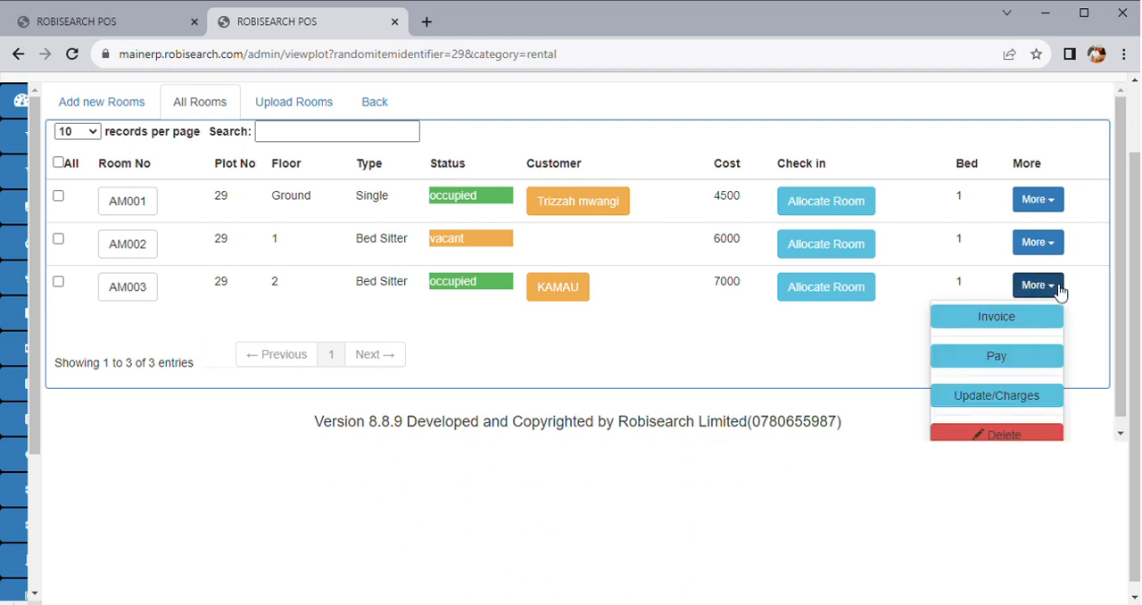
{"action": "left_click", "coordinate": [986, 396]}
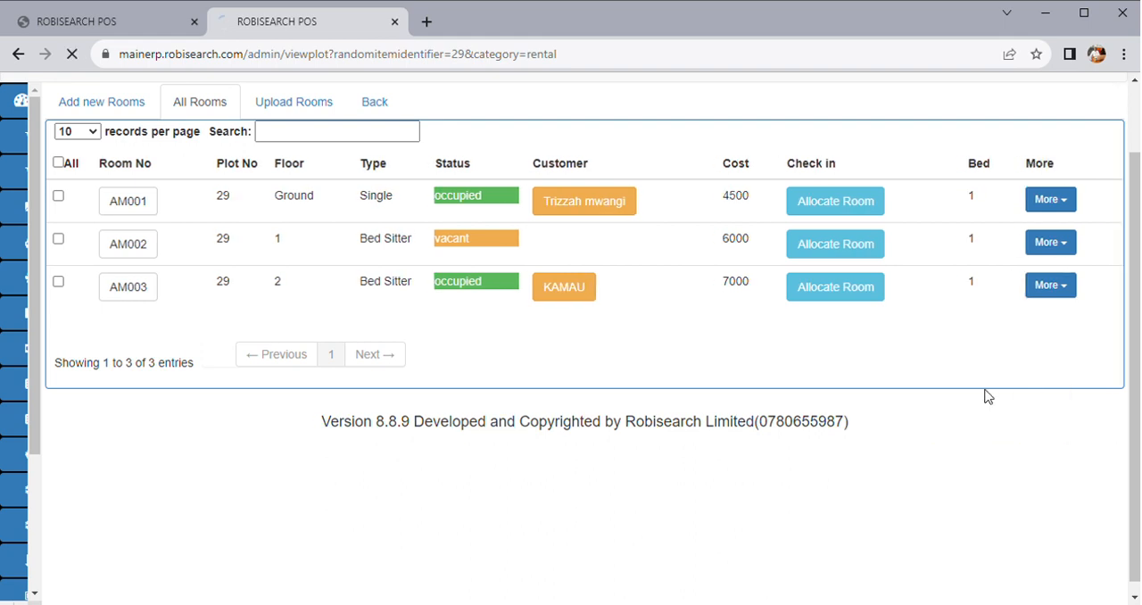
{"action": "scroll", "coordinate": [800, 445], "scroll_direction": "down", "scroll_amount": 2}
{"action": "scroll", "coordinate": [802, 446], "scroll_direction": "down", "scroll_amount": 2}
{"action": "scroll", "coordinate": [802, 446], "scroll_direction": "up", "scroll_amount": 3}
Add a RENT charge with a cost of 7000 to room AM003
{"action": "left_click", "coordinate": [783, 225]}
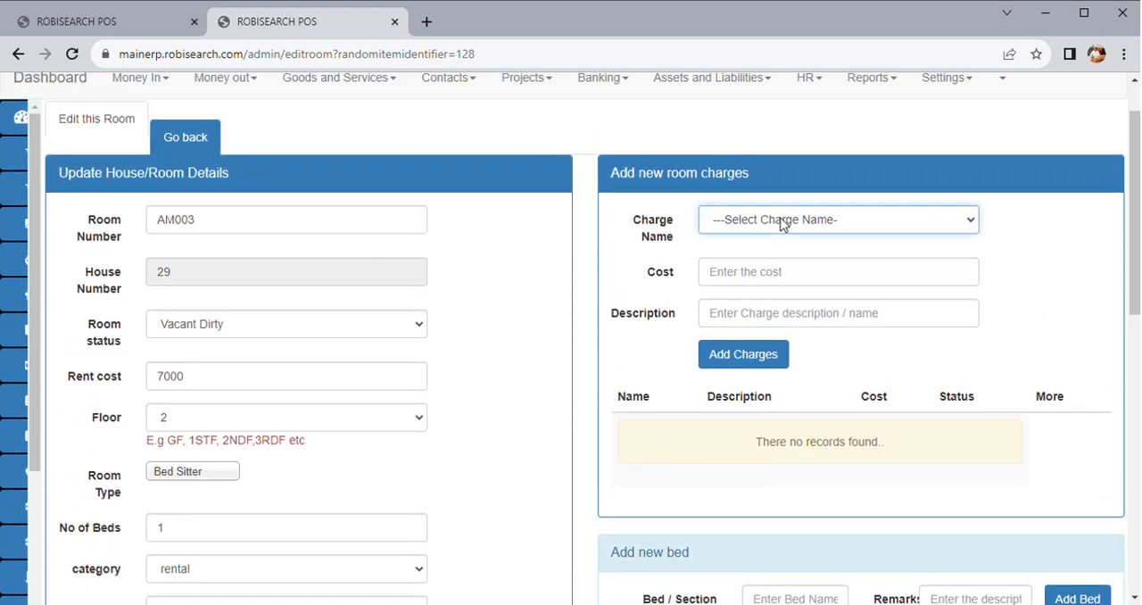
{"action": "left_click", "coordinate": [738, 260]}
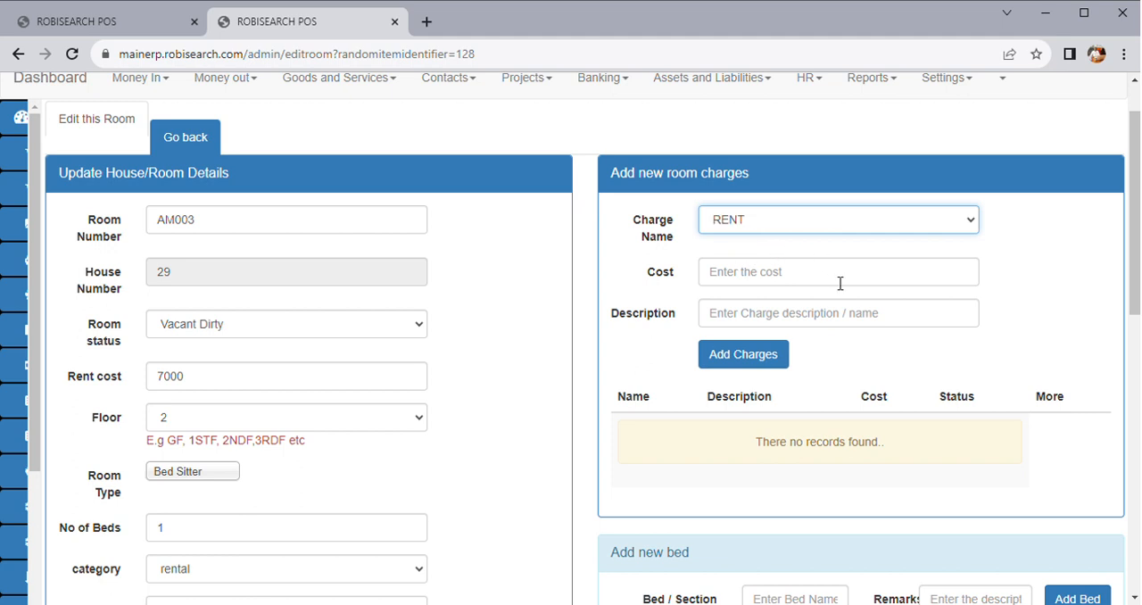
{"action": "left_click", "coordinate": [748, 272]}
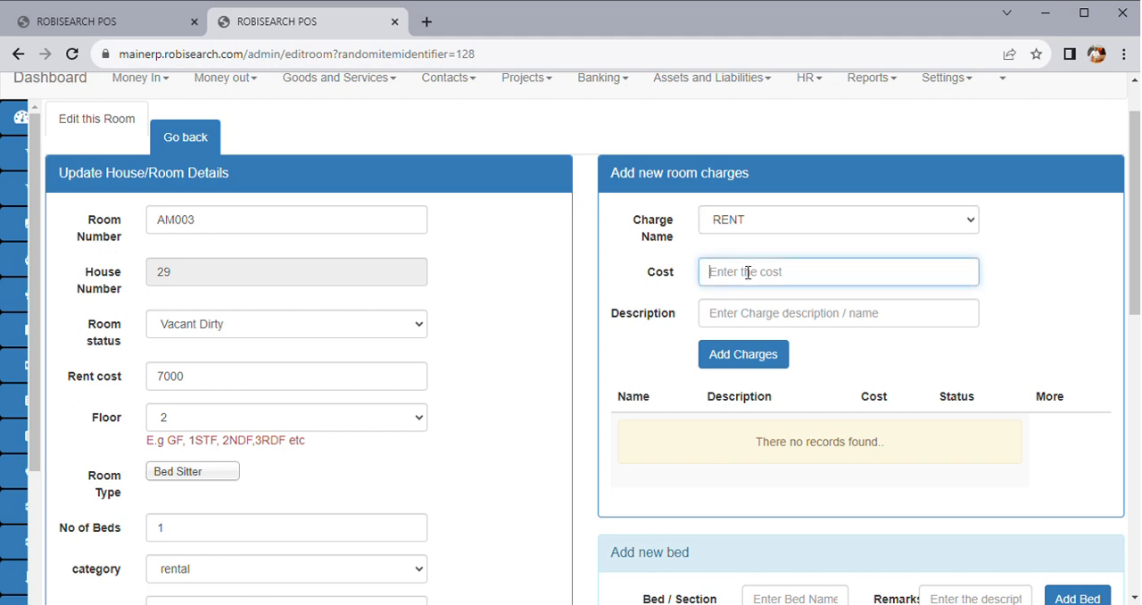
{"action": "type", "text": "7000"}
{"action": "left_click", "coordinate": [736, 362]}
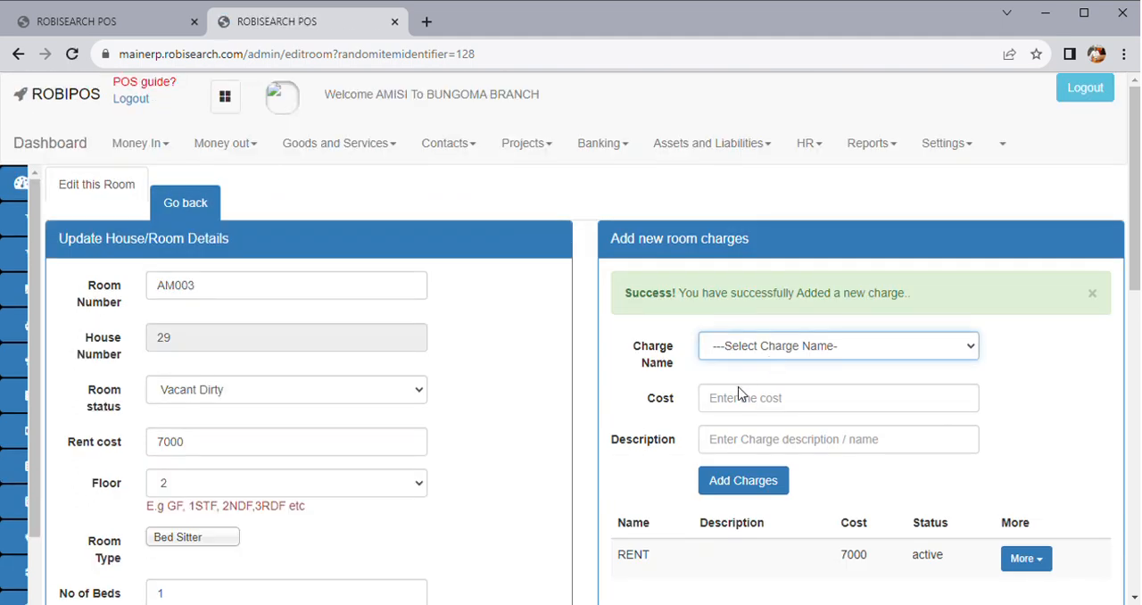
Add a GARBAGE charge with a cost of 200 to room AM003
{"action": "left_click", "coordinate": [749, 398]}
{"action": "left_click", "coordinate": [743, 405]}
{"action": "type", "text": "200"}
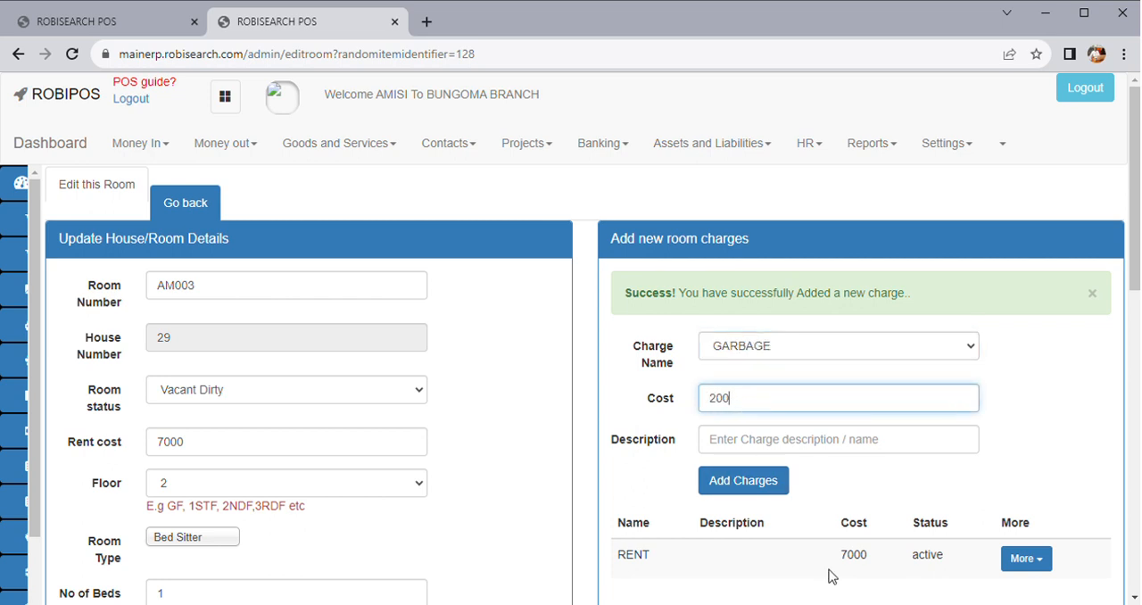
{"action": "left_click", "coordinate": [766, 482]}
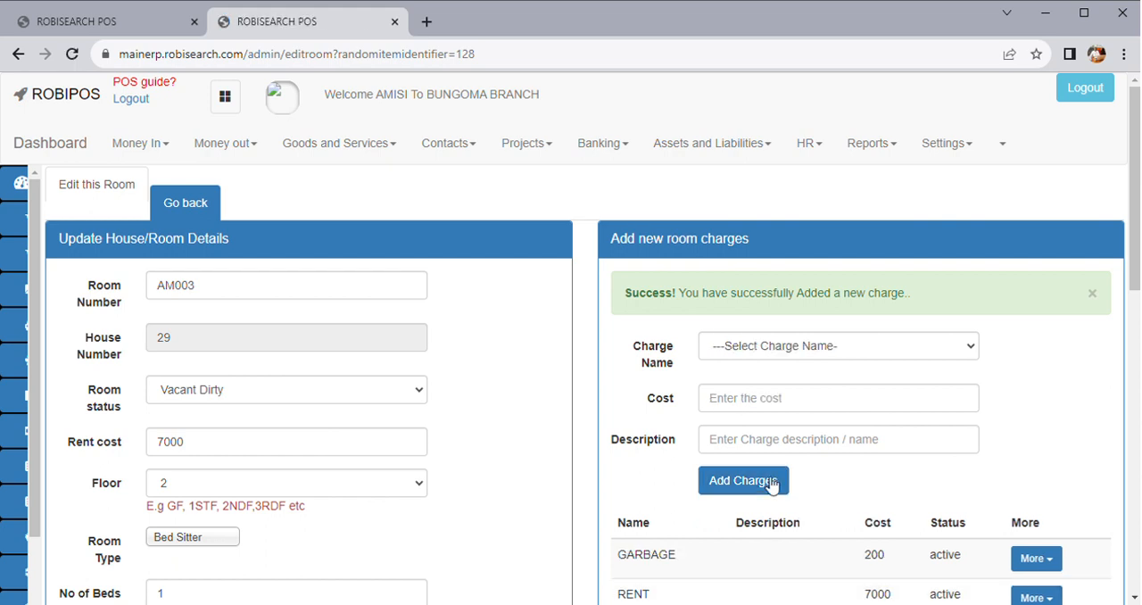
Review room AM003's charges and details, and save the room update
{"action": "scroll", "coordinate": [759, 334], "scroll_direction": "down", "scroll_amount": 3}
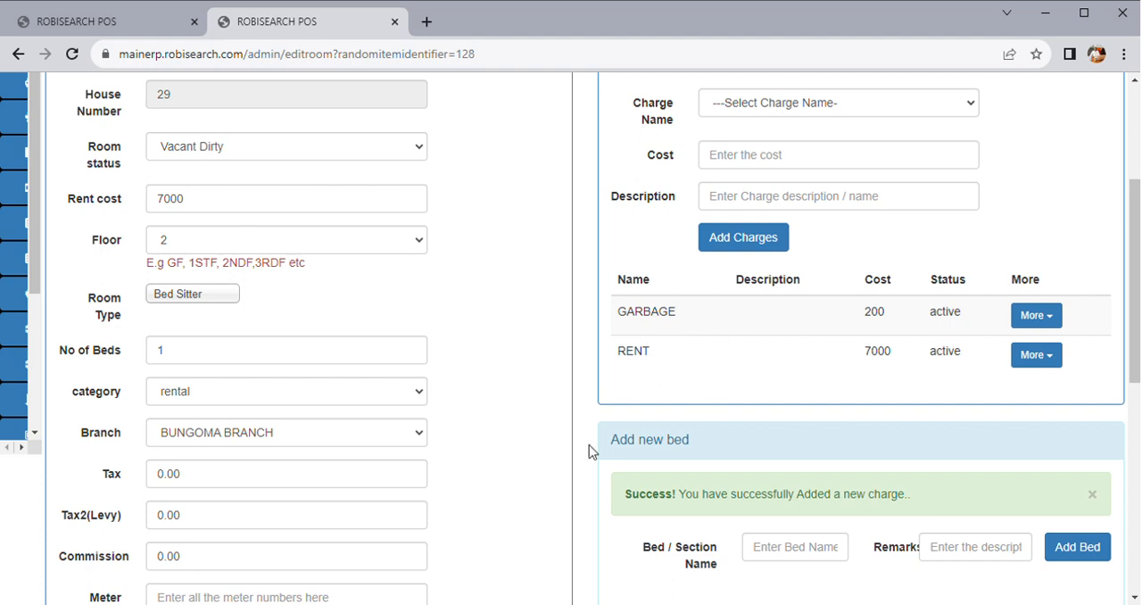
{"action": "scroll", "coordinate": [589, 451], "scroll_direction": "down", "scroll_amount": 6}
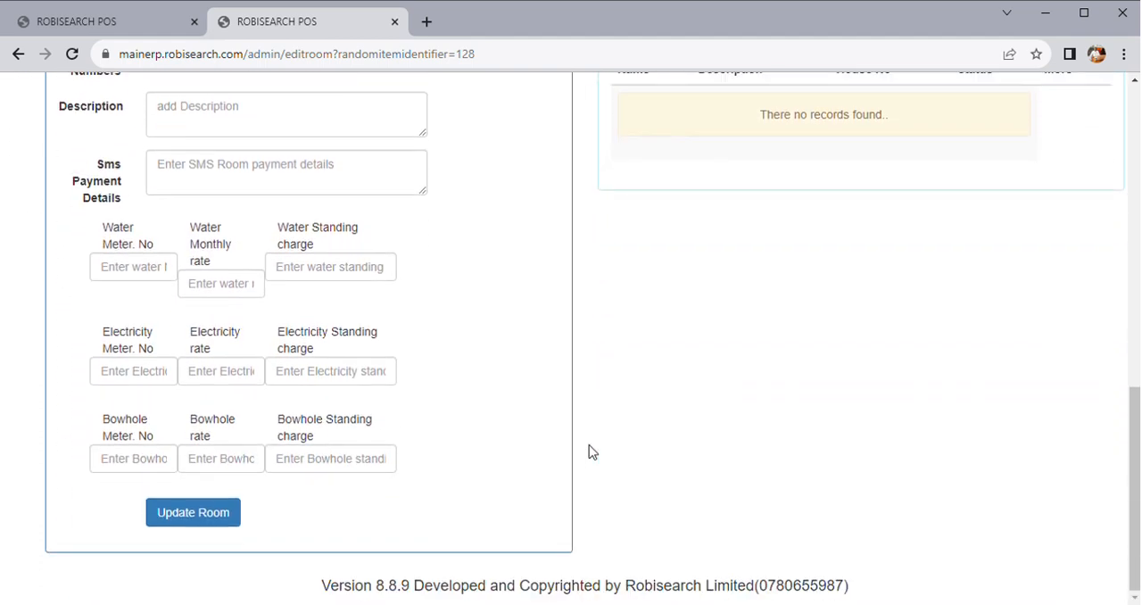
{"action": "left_click", "coordinate": [211, 516]}
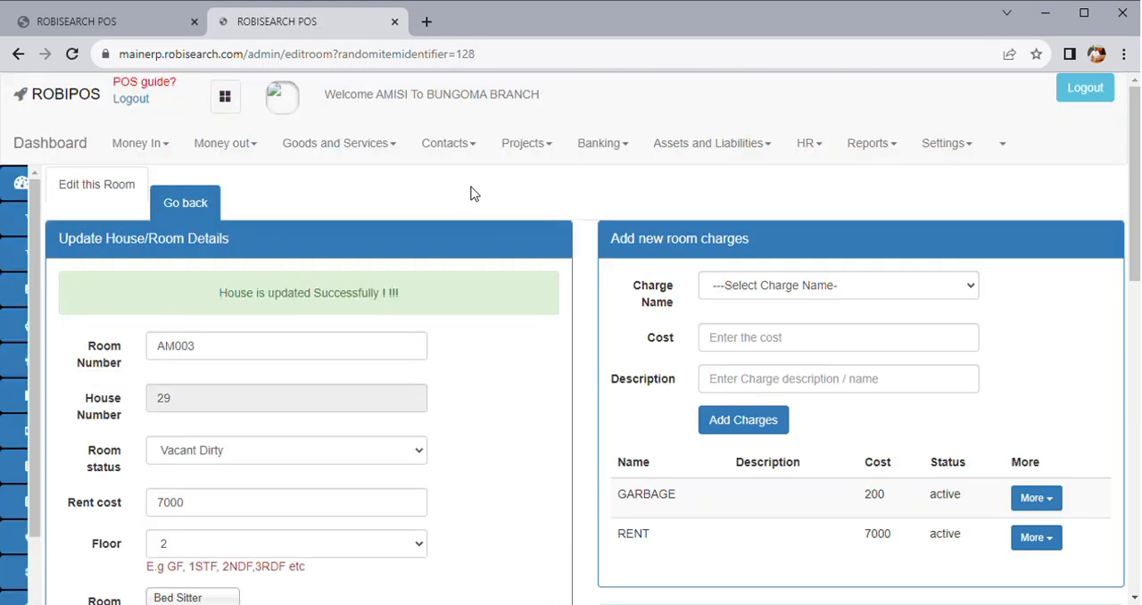
Return to the list of all rooms in plot 29 and open room AM003's invoices
{"action": "mouse_move", "coordinate": [26, 223]}
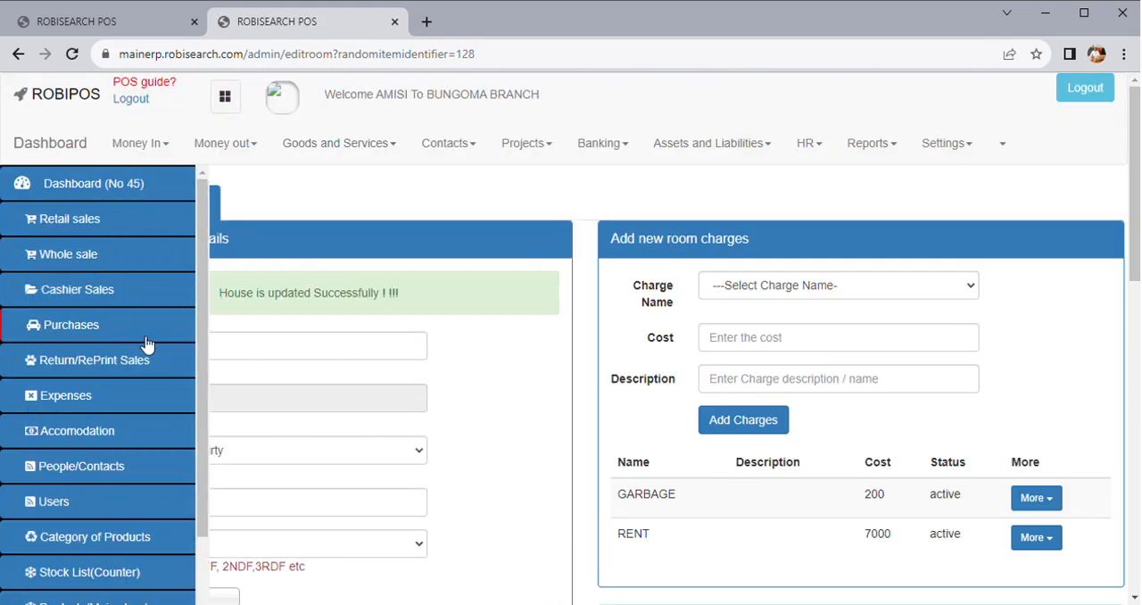
{"action": "left_click", "coordinate": [201, 205]}
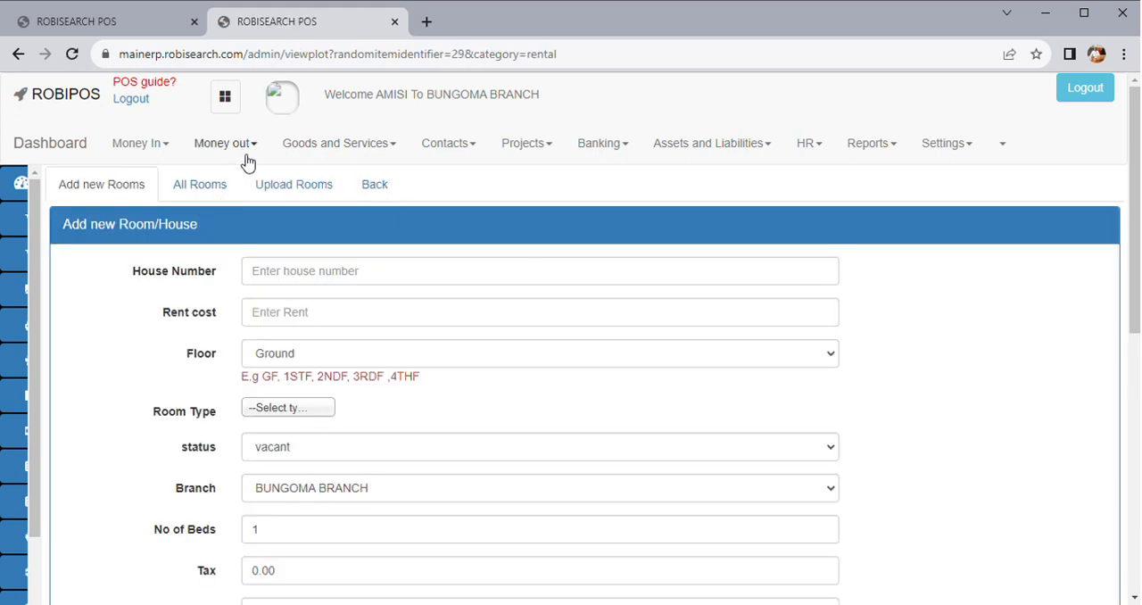
{"action": "left_click", "coordinate": [221, 197]}
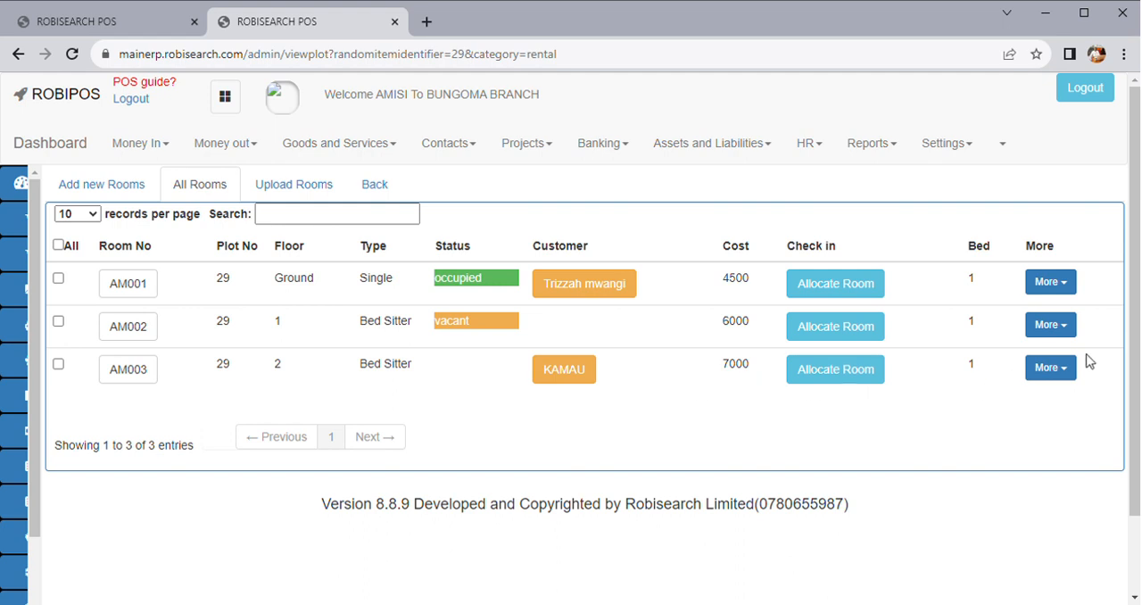
{"action": "left_click", "coordinate": [1057, 369]}
{"action": "left_click", "coordinate": [996, 400]}
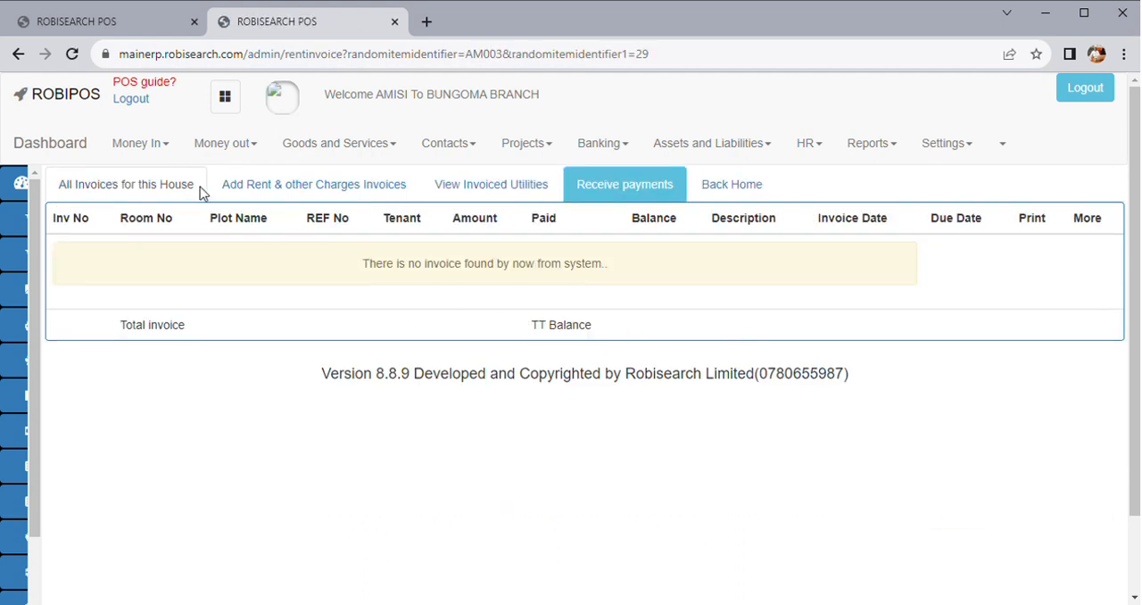
Create a bulk invoice for room AM003 with invoicing set to Yes for both the RENT and GARBAGE charges
{"action": "left_click", "coordinate": [288, 189]}
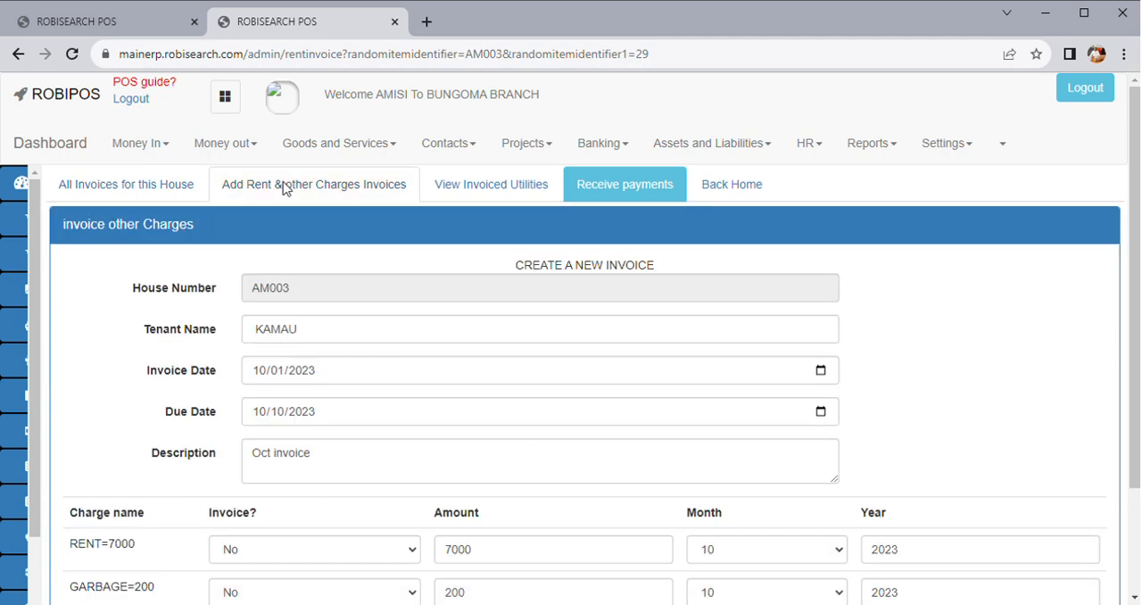
{"action": "scroll", "coordinate": [433, 379], "scroll_direction": "down", "scroll_amount": 3}
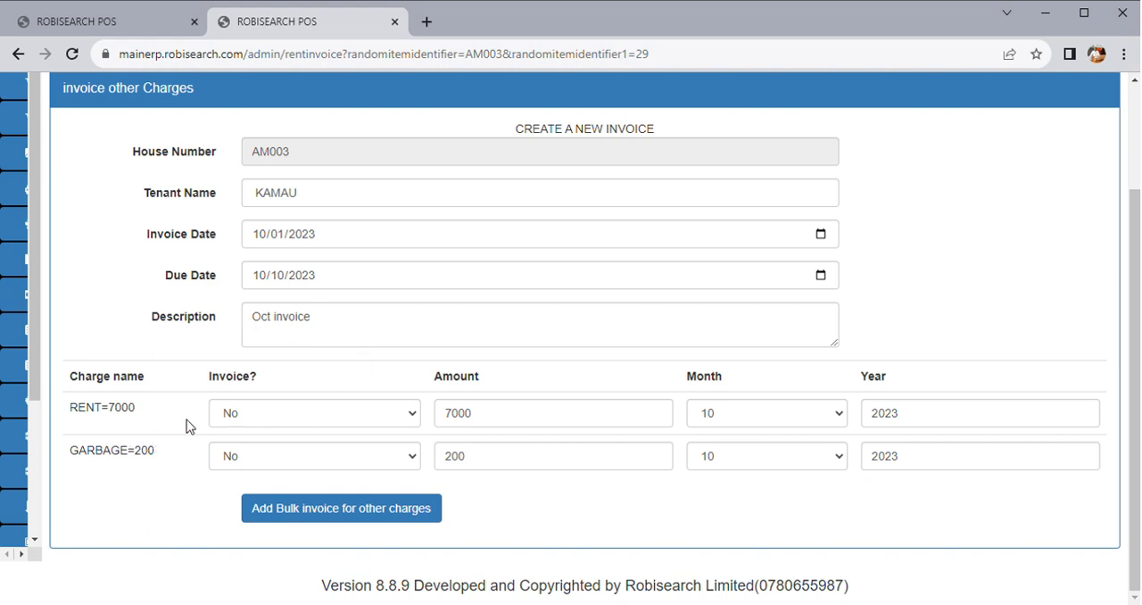
{"action": "left_click", "coordinate": [344, 424]}
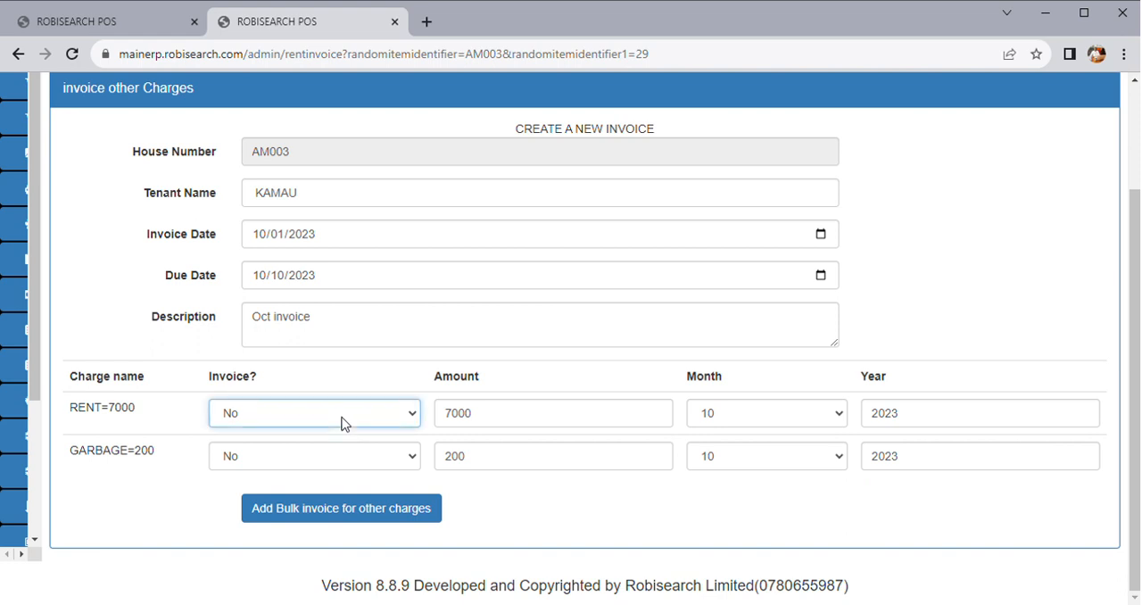
{"action": "left_click", "coordinate": [268, 456]}
{"action": "left_click", "coordinate": [412, 459]}
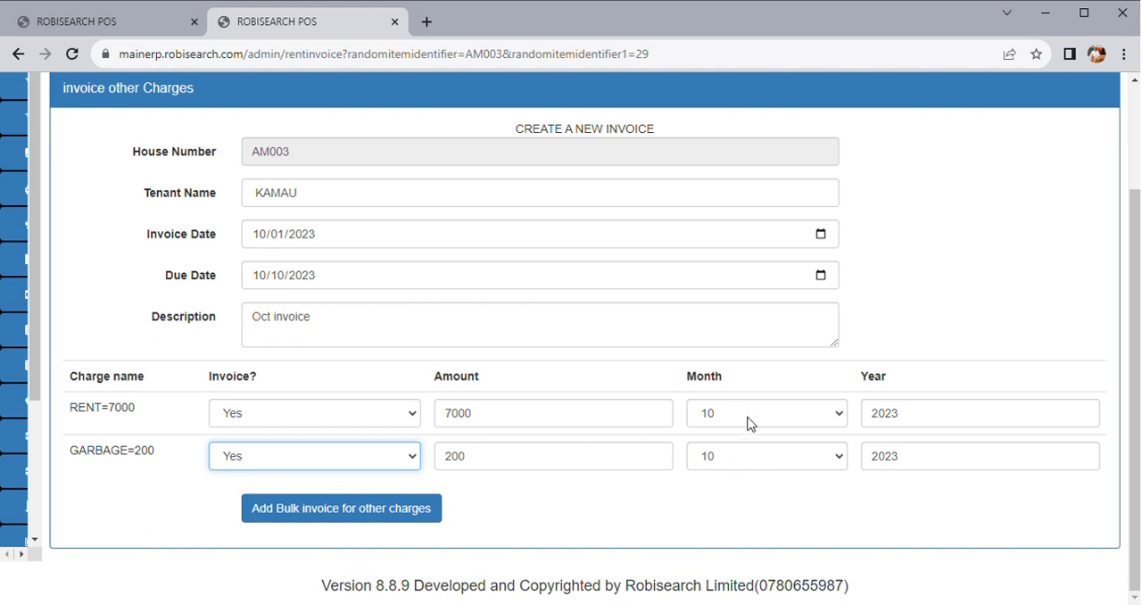
{"action": "left_click", "coordinate": [321, 511]}
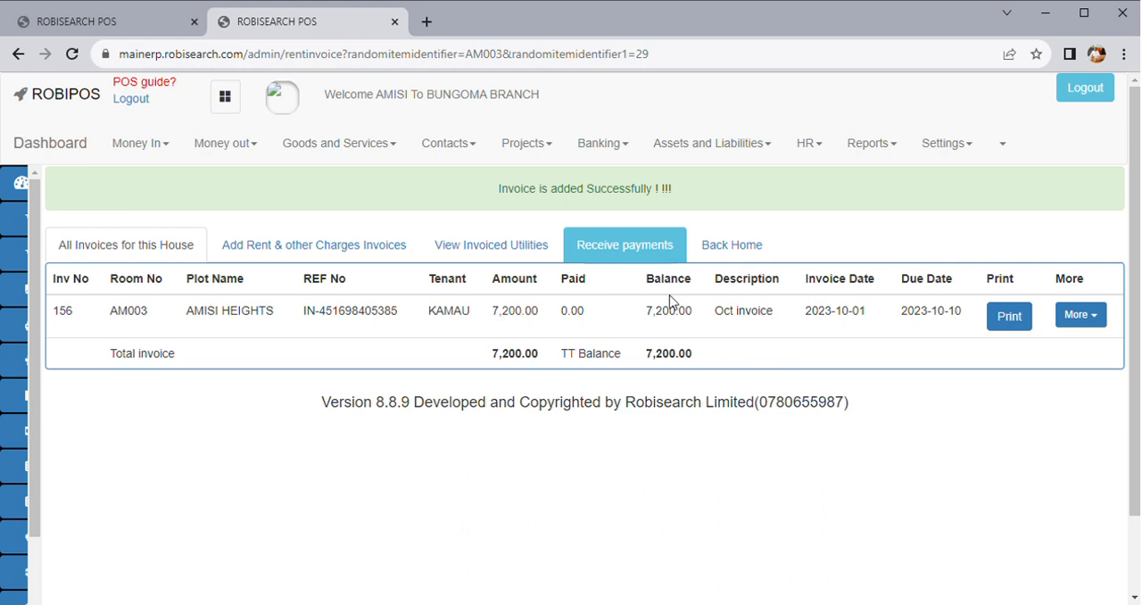
Process a received payment of 7200 for room AM003 with EQUITY ACC as the payment mode
{"action": "left_click", "coordinate": [649, 255]}
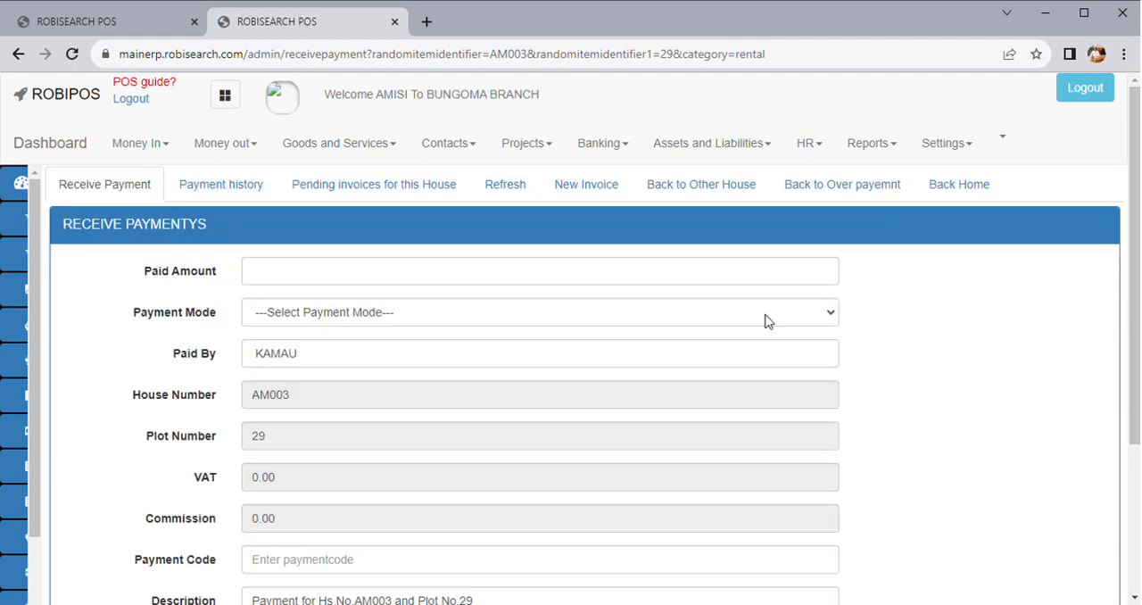
{"action": "left_click", "coordinate": [314, 272]}
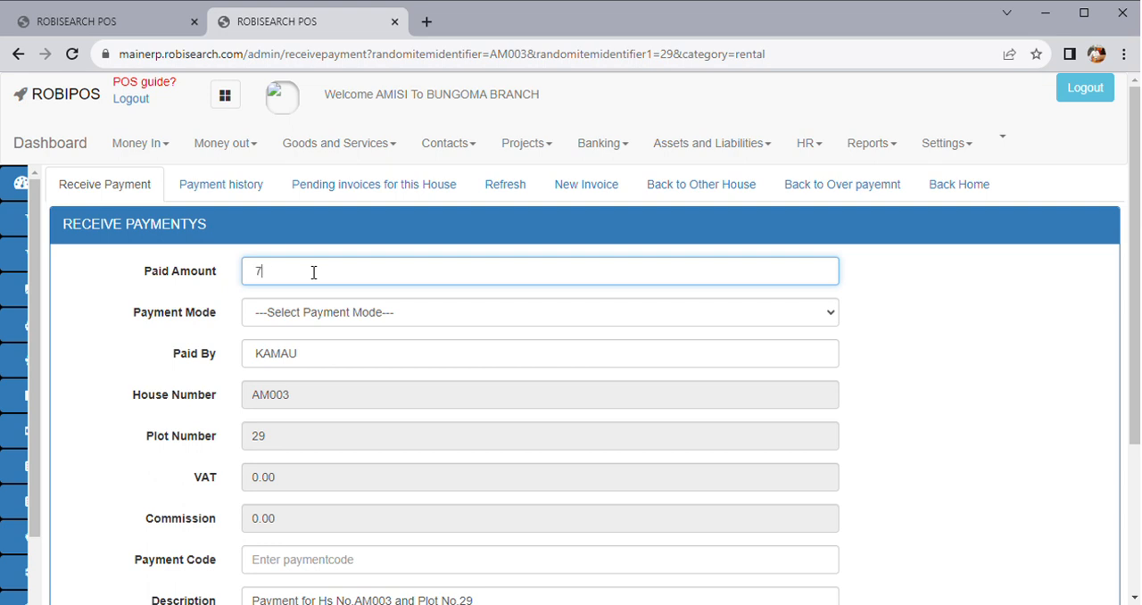
{"action": "scroll", "coordinate": [357, 344], "scroll_direction": "down", "scroll_amount": 1}
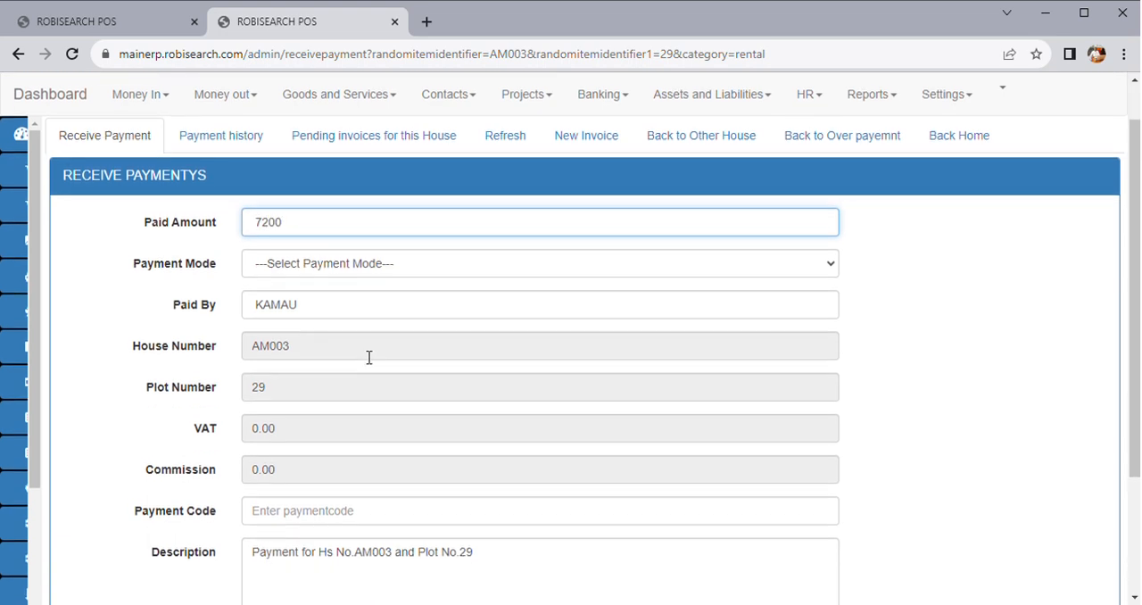
{"action": "key", "text": "Tab"}
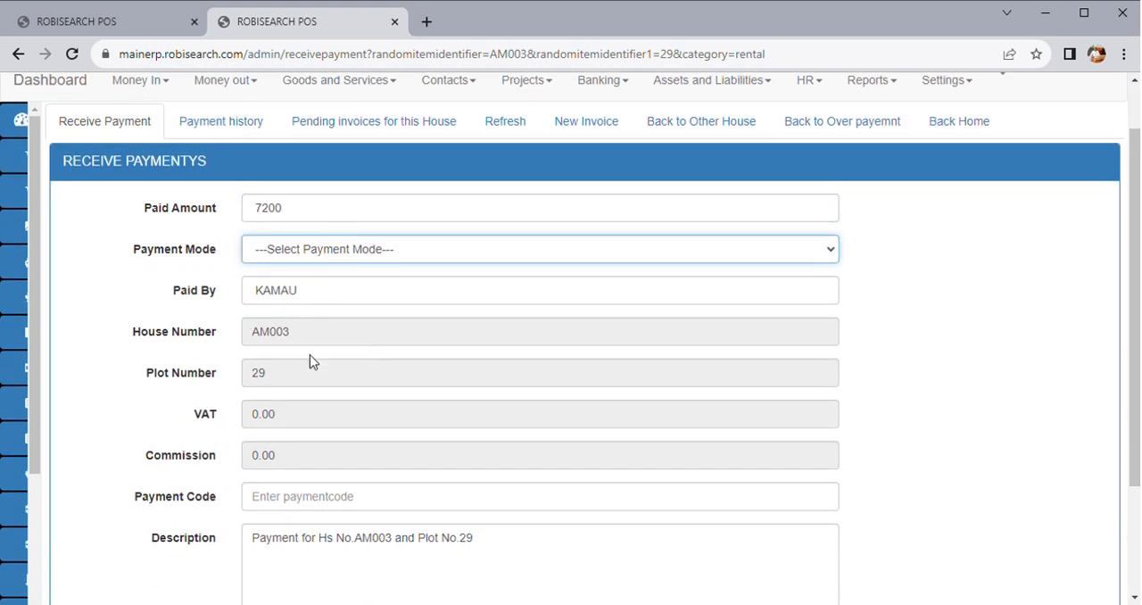
{"action": "left_click", "coordinate": [303, 438]}
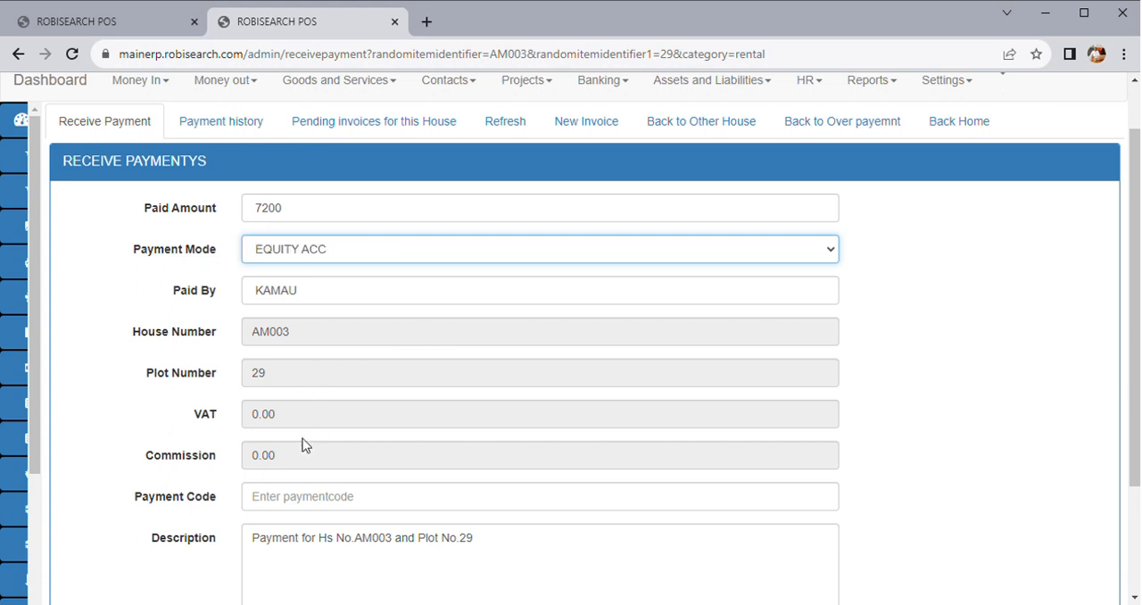
{"action": "scroll", "coordinate": [413, 485], "scroll_direction": "down", "scroll_amount": 2}
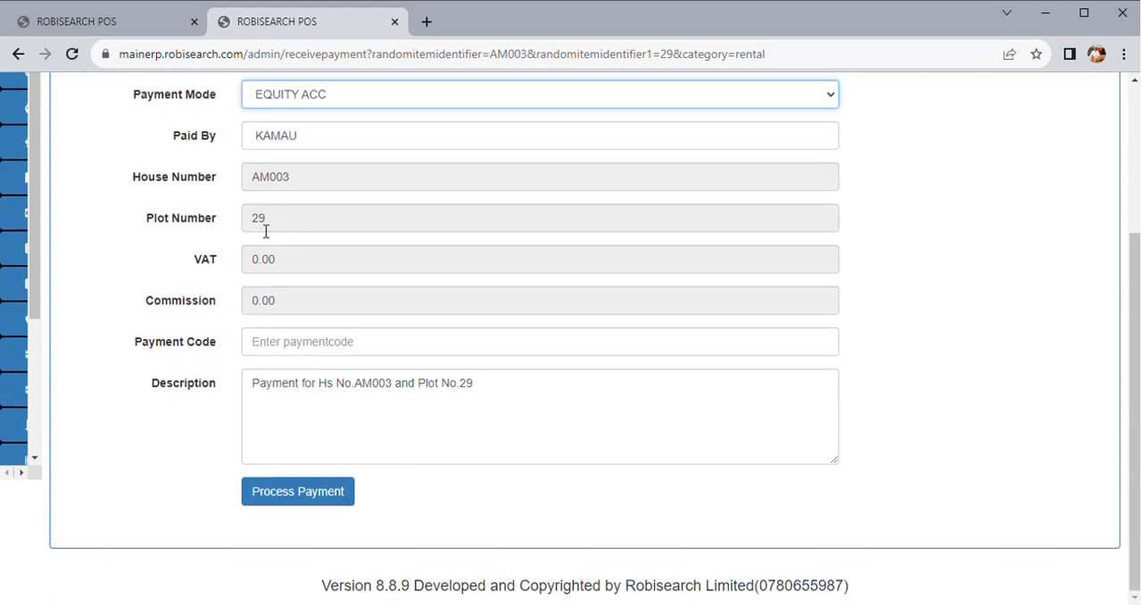
{"action": "left_click", "coordinate": [312, 505]}
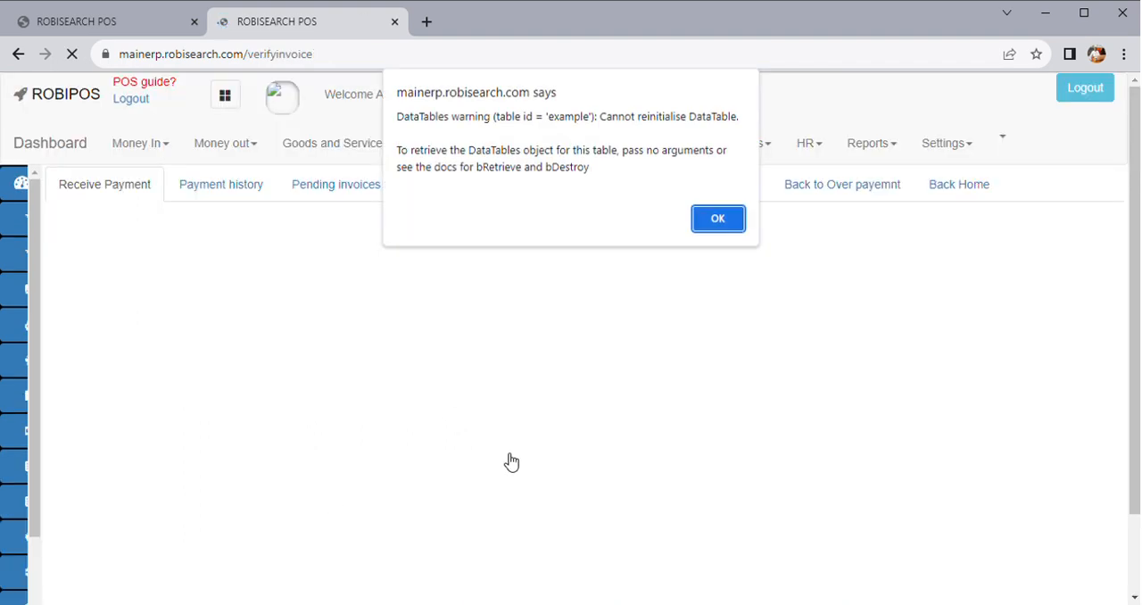
{"action": "left_click", "coordinate": [718, 219]}
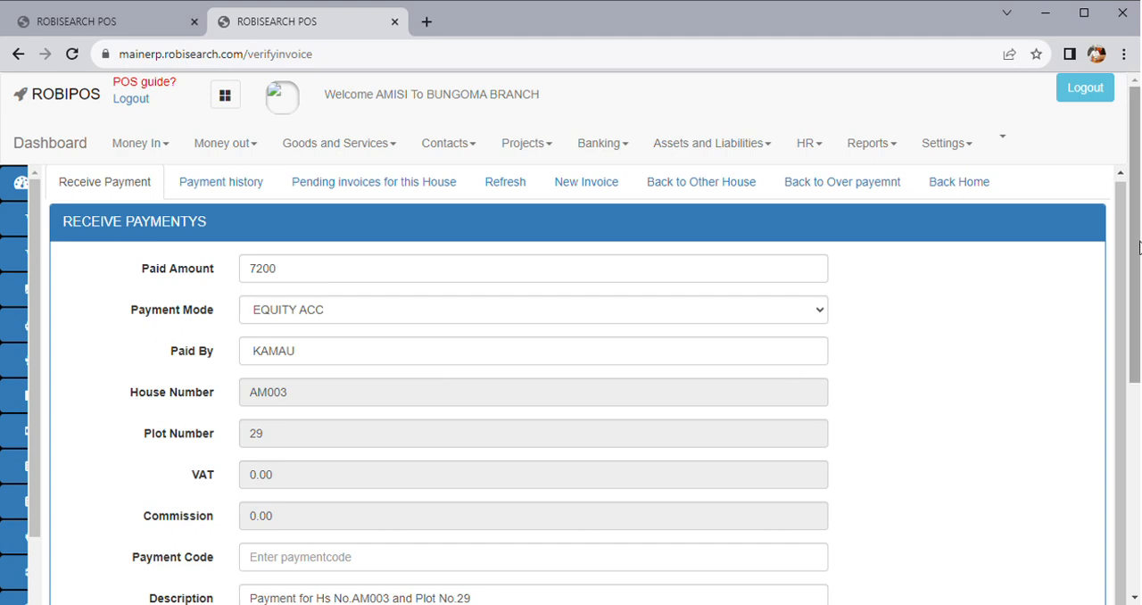
Review the payment split across the RENT and GARBAGE invoices and save the bulk payment for this house
{"action": "scroll", "coordinate": [1138, 246], "scroll_direction": "down", "scroll_amount": 4}
{"action": "scroll", "coordinate": [482, 408], "scroll_direction": "up", "scroll_amount": 4}
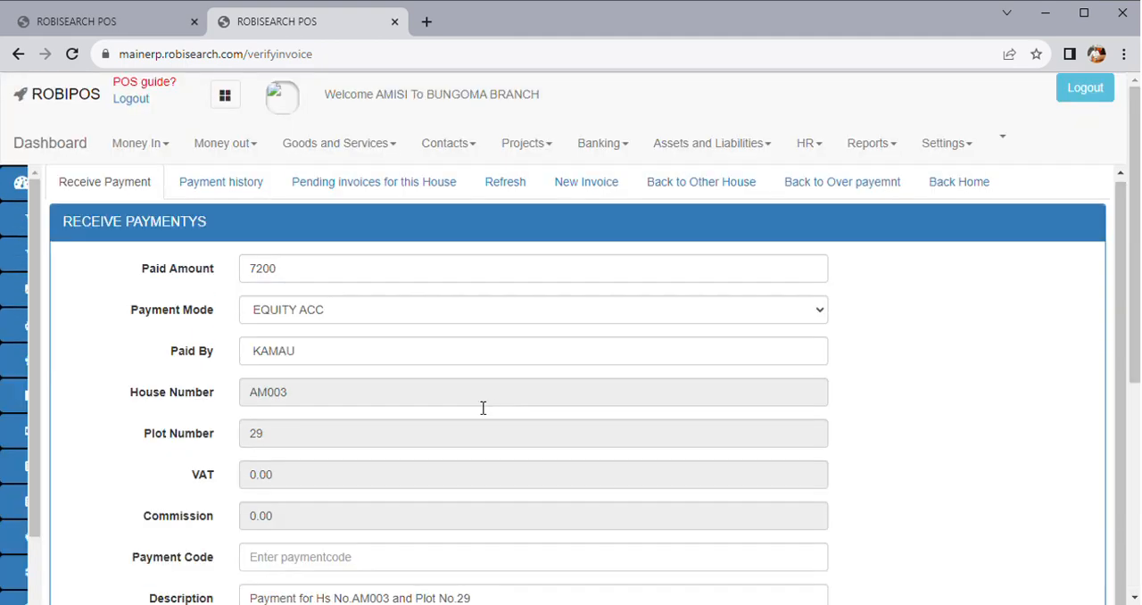
{"action": "left_click_drag", "start_coordinate": [1134, 323], "coordinate": [1133, 548]}
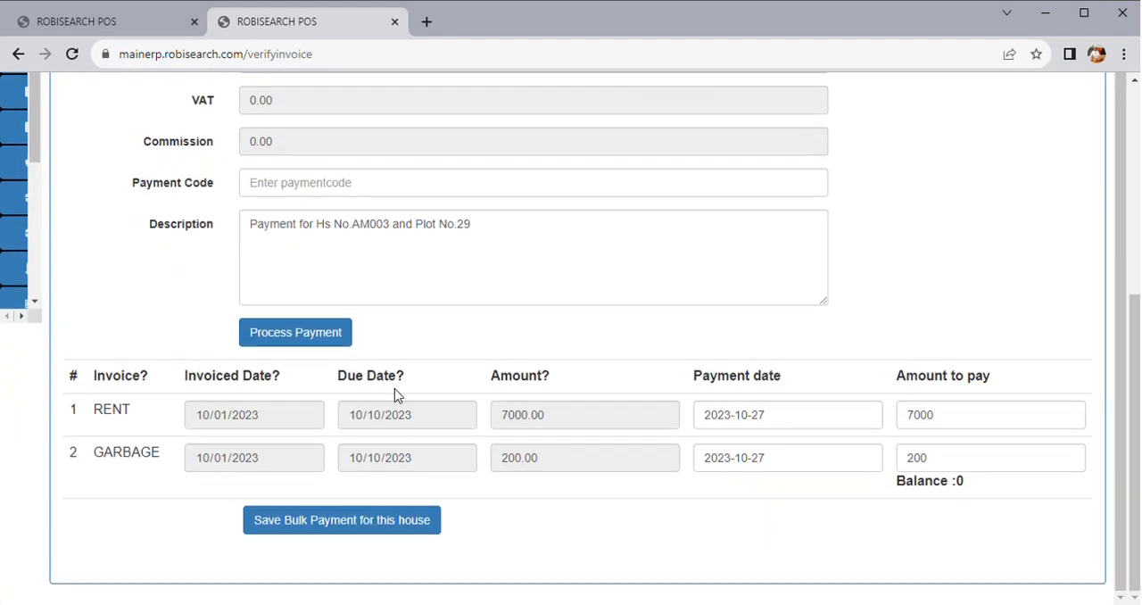
{"action": "left_click", "coordinate": [365, 527]}
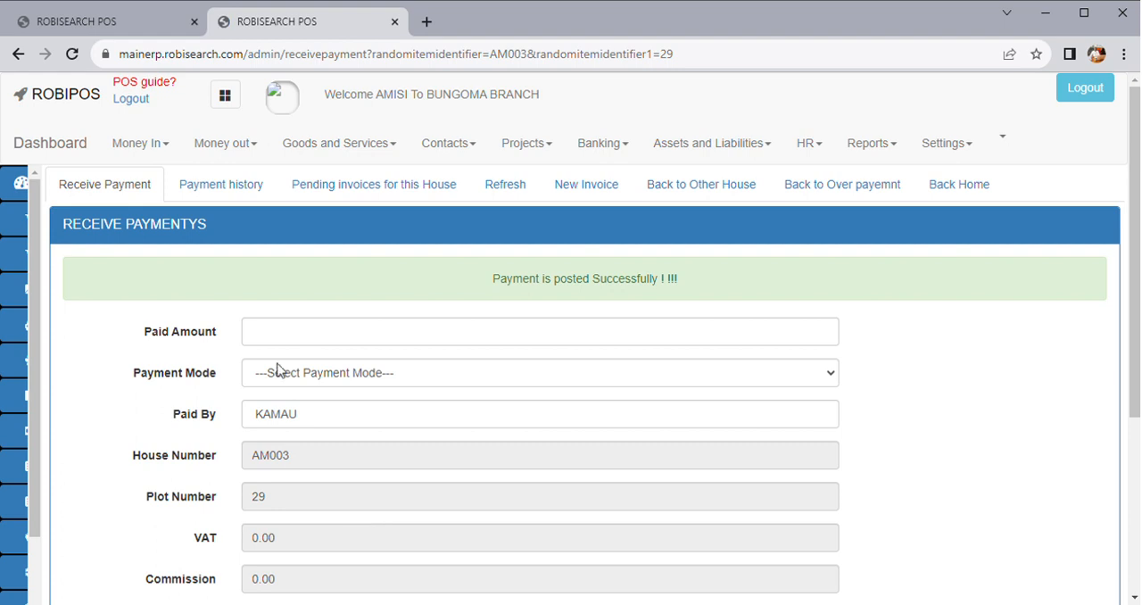
Open room AM003's payment history and examine the entry's room, payment mode, amount and overpayment
{"action": "left_click", "coordinate": [214, 185]}
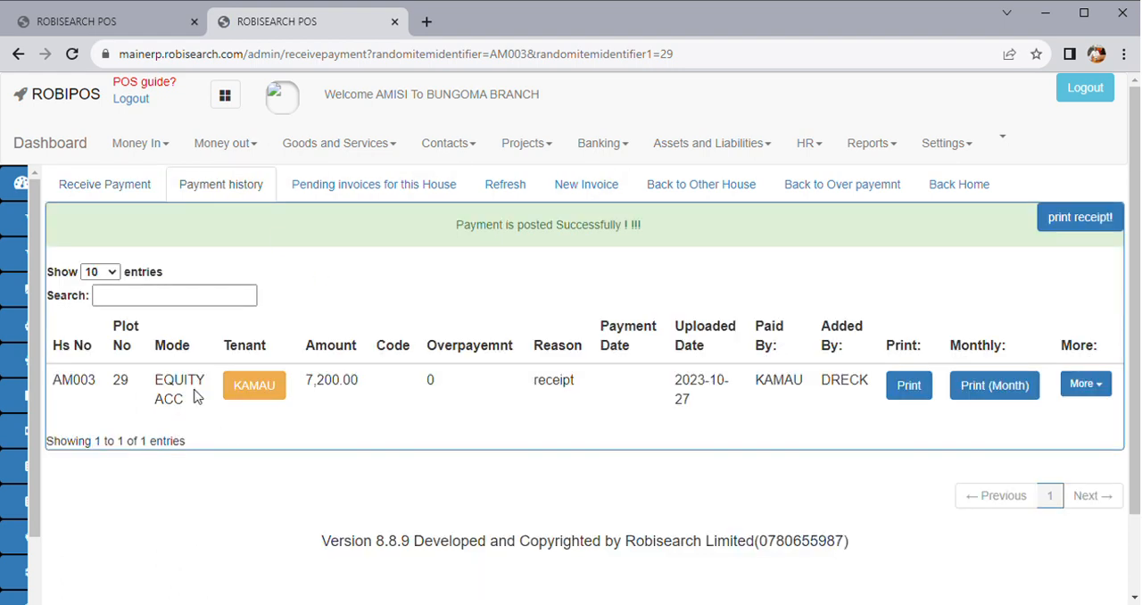
{"action": "double_click", "coordinate": [76, 393]}
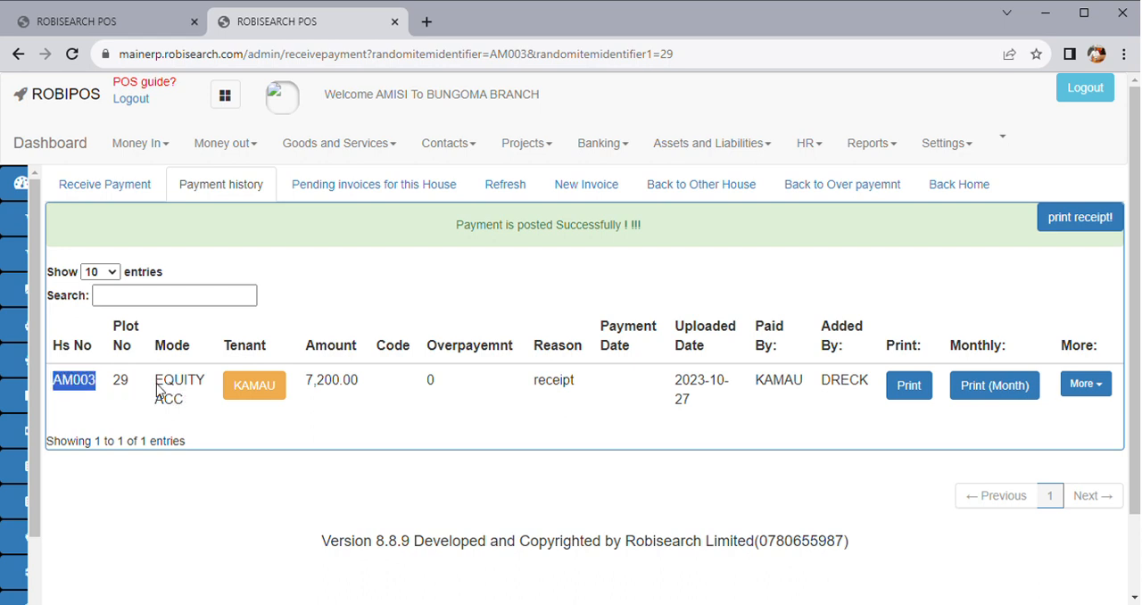
{"action": "double_click", "coordinate": [183, 382]}
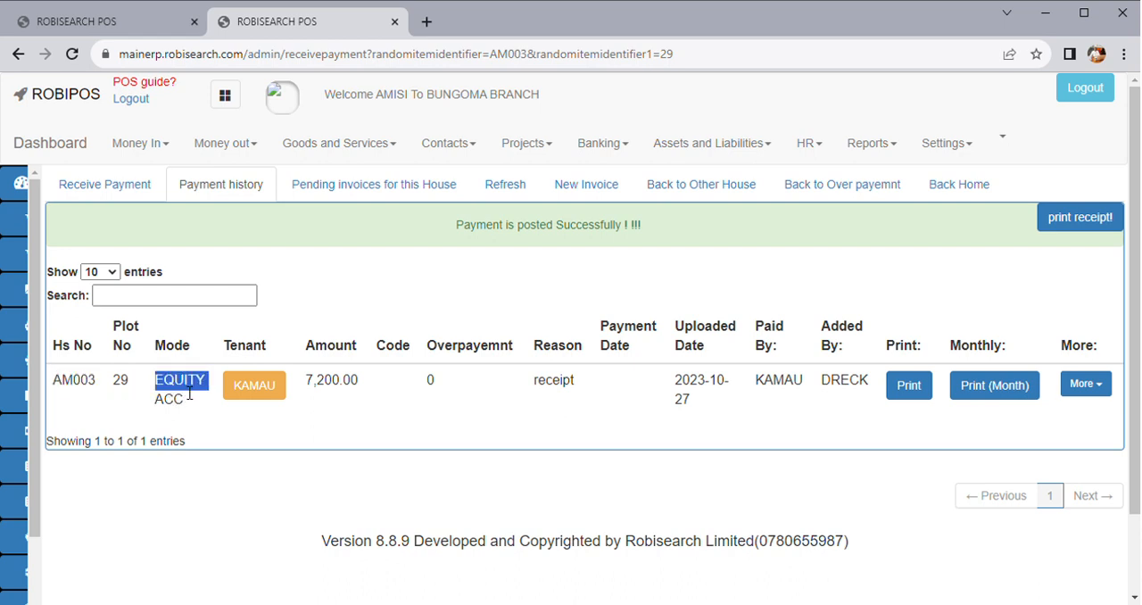
{"action": "left_click", "coordinate": [189, 394]}
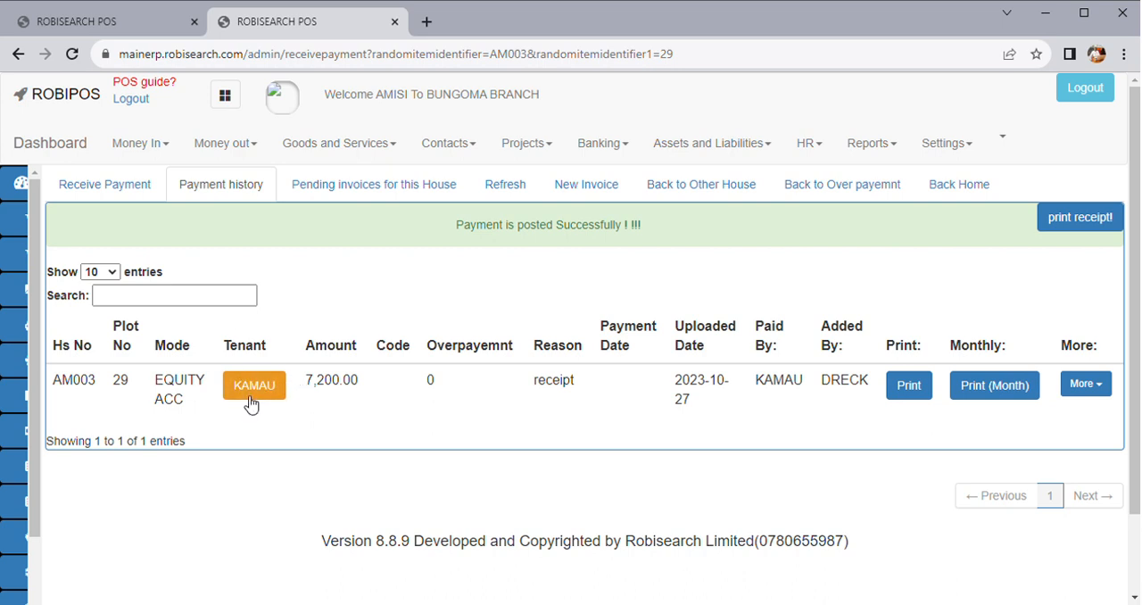
{"action": "double_click", "coordinate": [329, 391]}
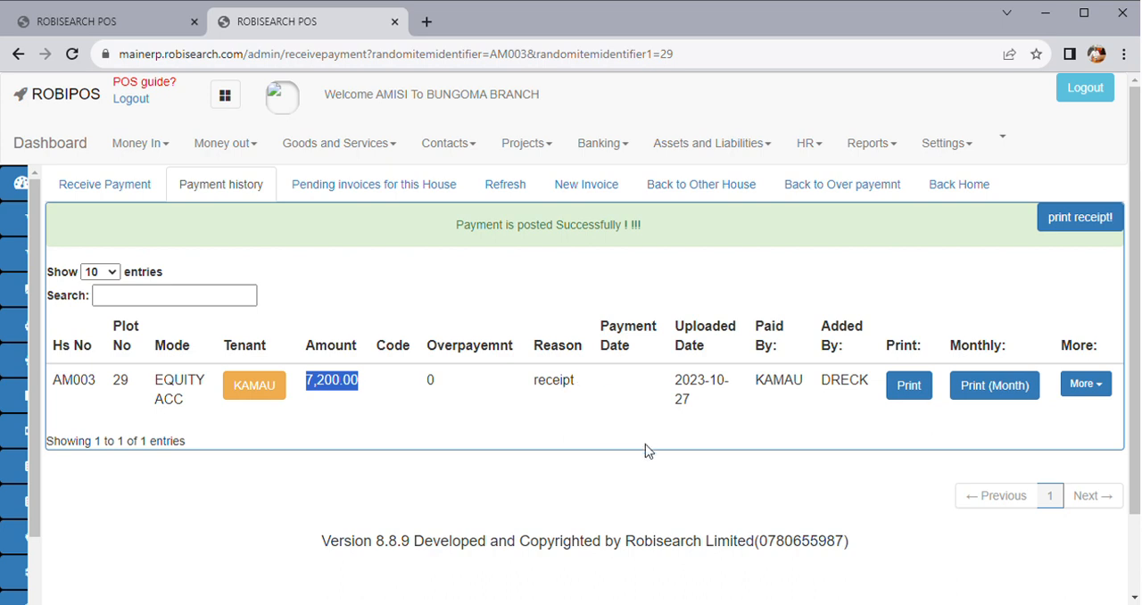
{"action": "left_click", "coordinate": [437, 387]}
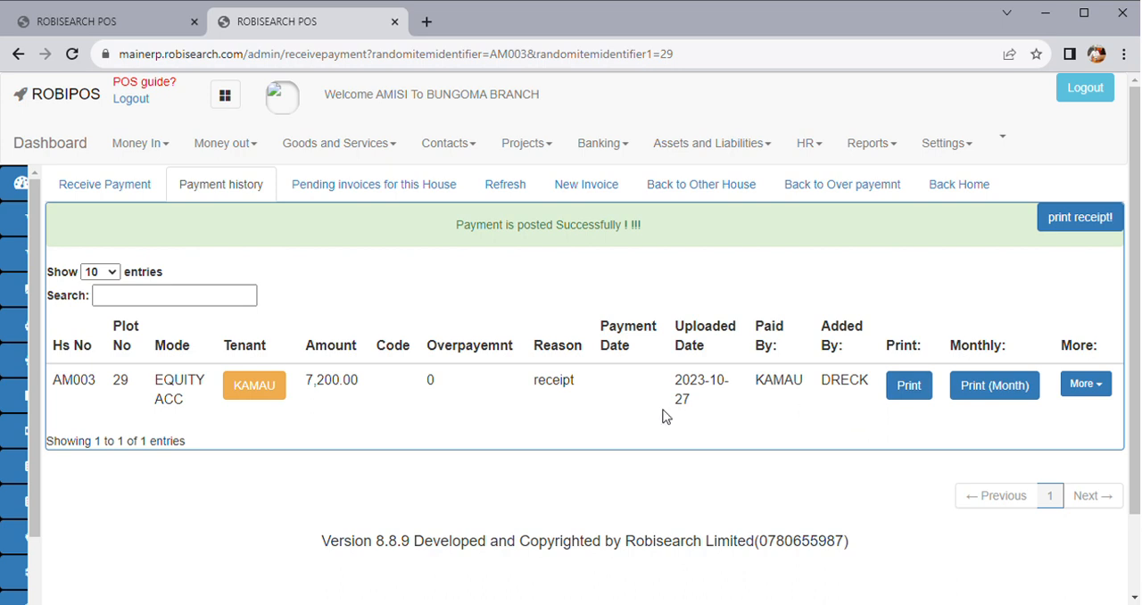
Open the printable receipt for room AM003's payment, read through its details and close it
{"action": "left_click", "coordinate": [922, 388]}
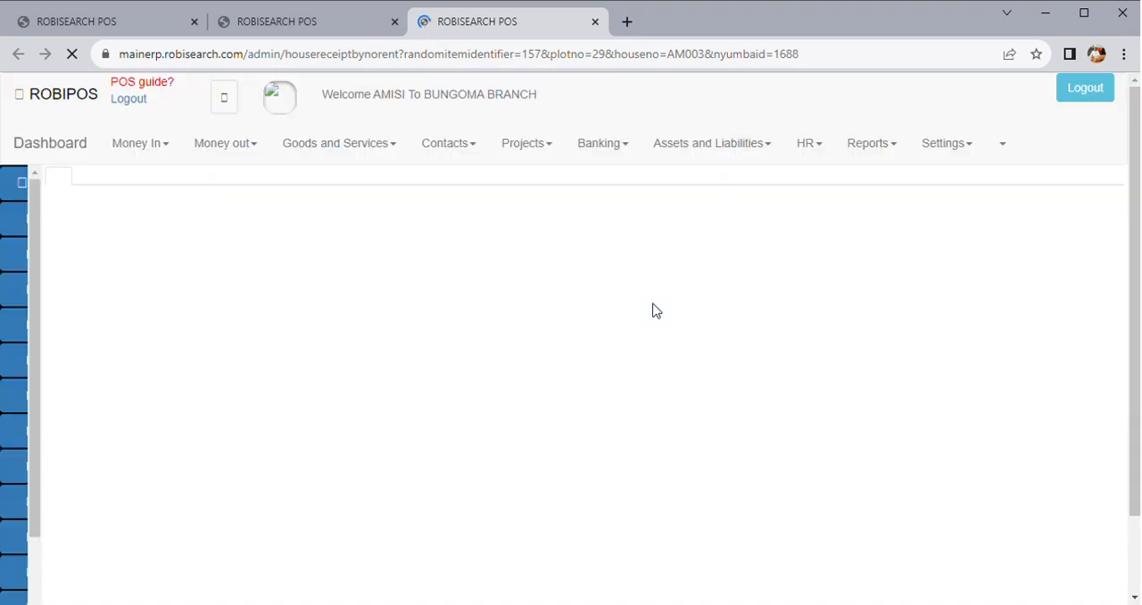
{"action": "scroll", "coordinate": [596, 418], "scroll_direction": "down", "scroll_amount": 3}
{"action": "scroll", "coordinate": [596, 418], "scroll_direction": "down", "scroll_amount": 2}
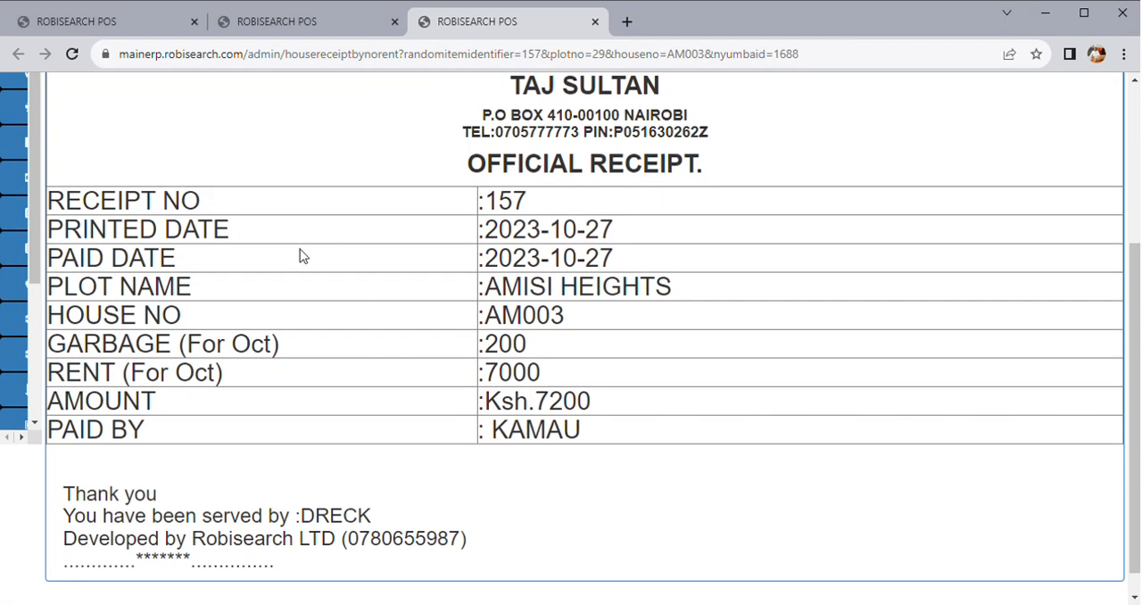
{"action": "scroll", "coordinate": [289, 284], "scroll_direction": "down", "scroll_amount": 1}
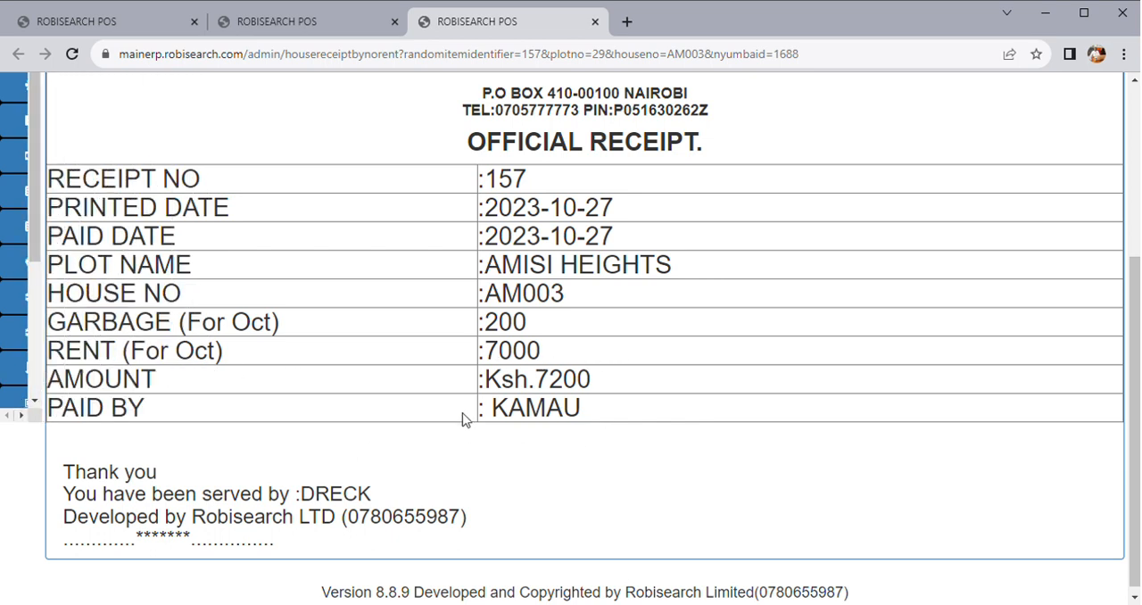
{"action": "scroll", "coordinate": [510, 437], "scroll_direction": "down", "scroll_amount": 1}
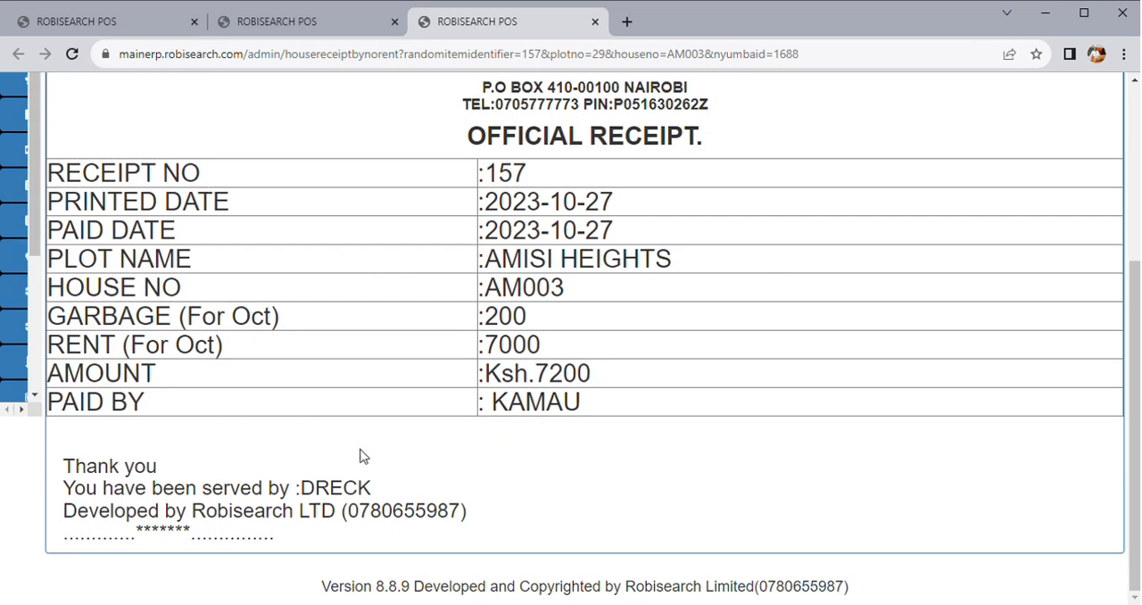
{"action": "scroll", "coordinate": [343, 446], "scroll_direction": "up", "scroll_amount": 1}
{"action": "scroll", "coordinate": [344, 448], "scroll_direction": "down", "scroll_amount": 1}
{"action": "scroll", "coordinate": [419, 495], "scroll_direction": "up", "scroll_amount": 5}
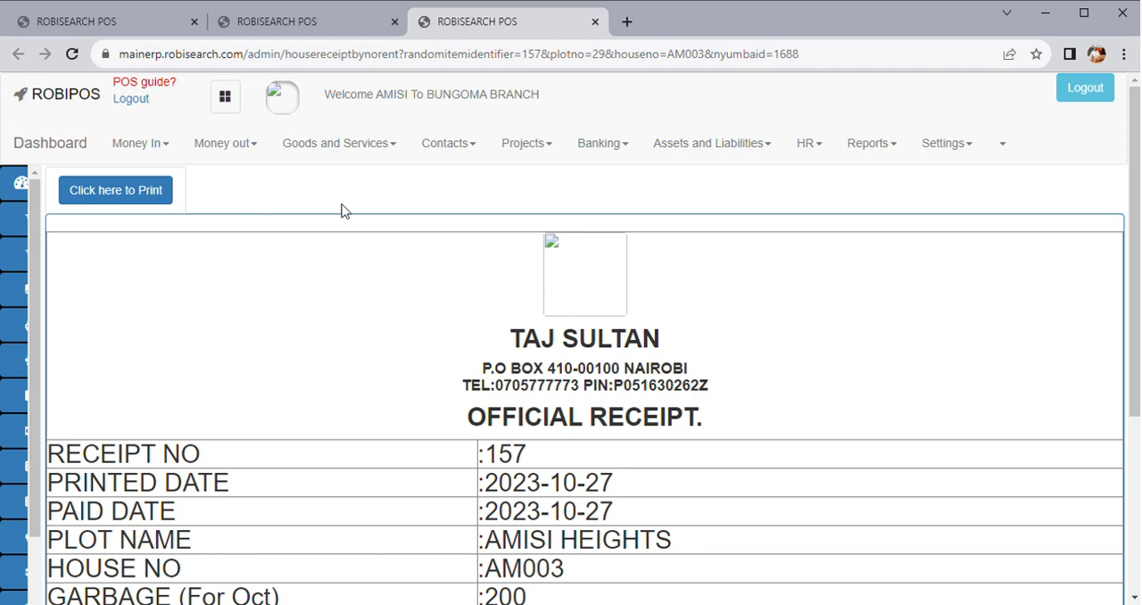
{"action": "left_click", "coordinate": [595, 21]}
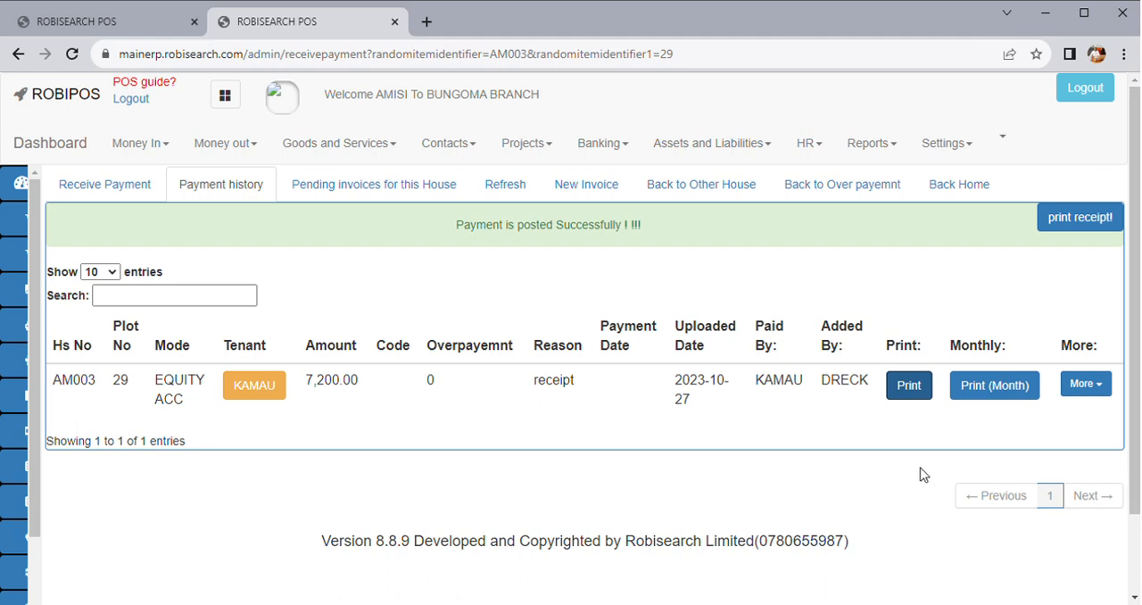
Go back to the accommodation overview of all plots and open the rental daily payments list
{"action": "scroll", "coordinate": [619, 351], "scroll_direction": "down", "scroll_amount": 1}
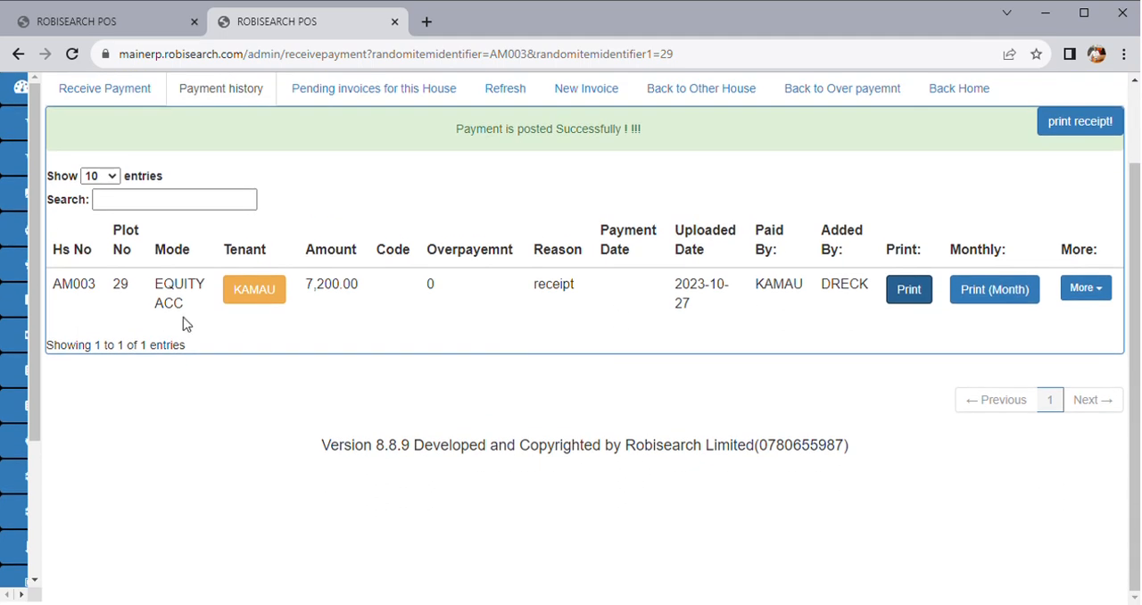
{"action": "mouse_move", "coordinate": [87, 379]}
{"action": "left_click", "coordinate": [90, 336]}
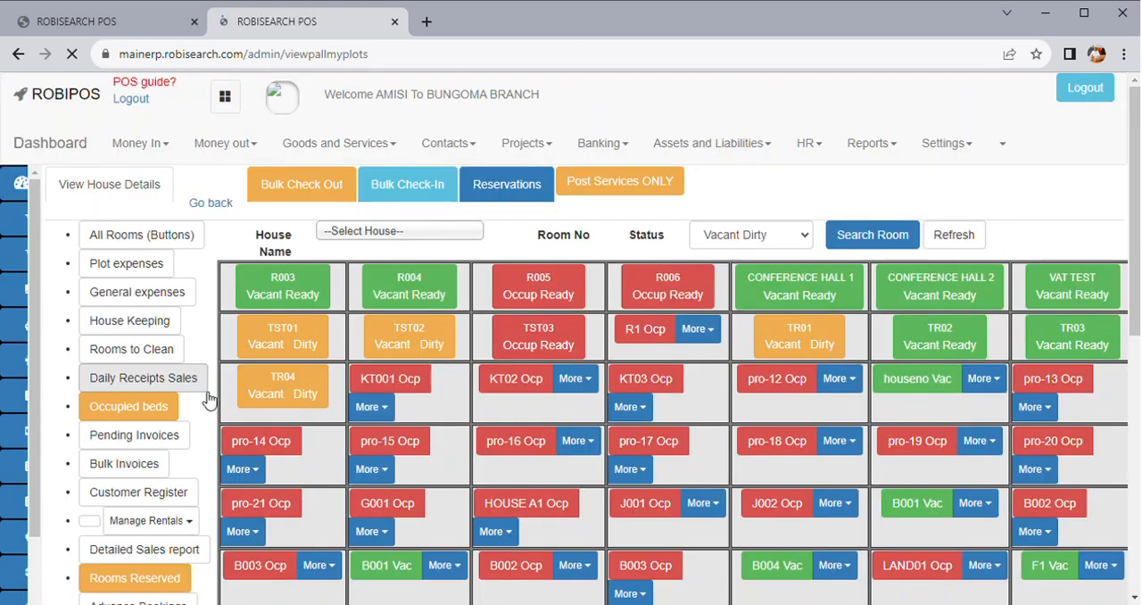
{"action": "left_click", "coordinate": [154, 521]}
{"action": "scroll", "coordinate": [207, 509], "scroll_direction": "down", "scroll_amount": 2}
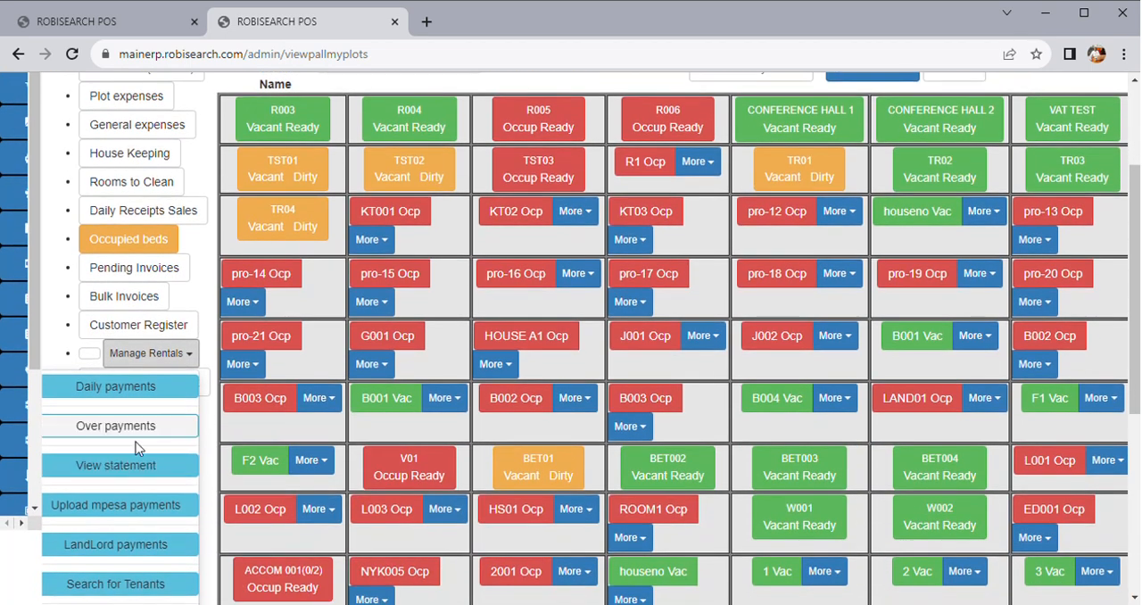
{"action": "left_click", "coordinate": [134, 387]}
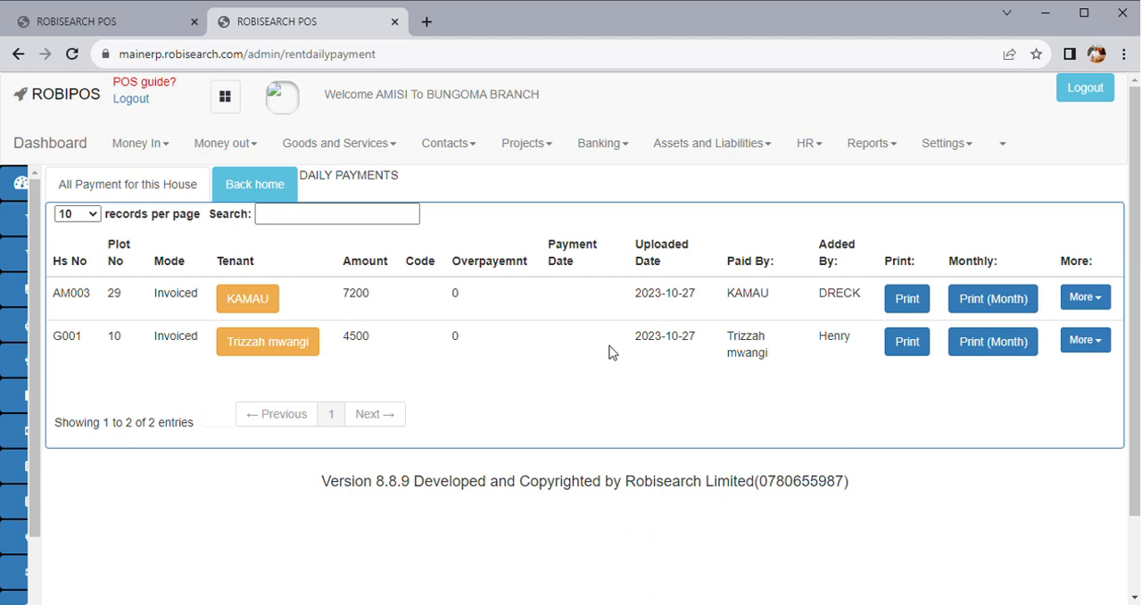
Return to the rooms overview, open the rental over payments list and look through its records
{"action": "mouse_move", "coordinate": [27, 368]}
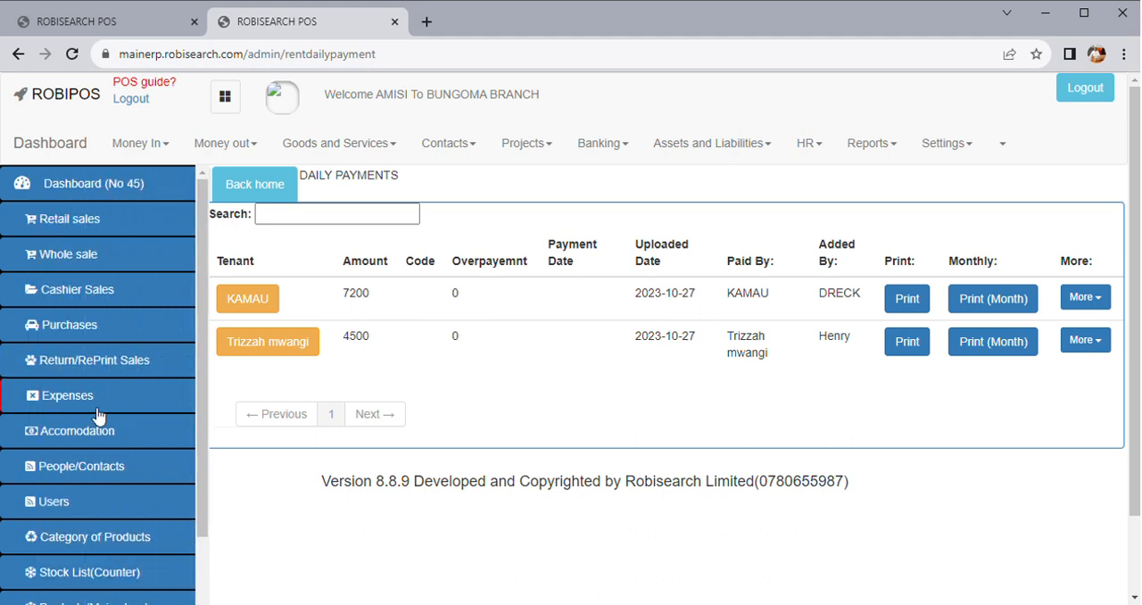
{"action": "left_click", "coordinate": [20, 55]}
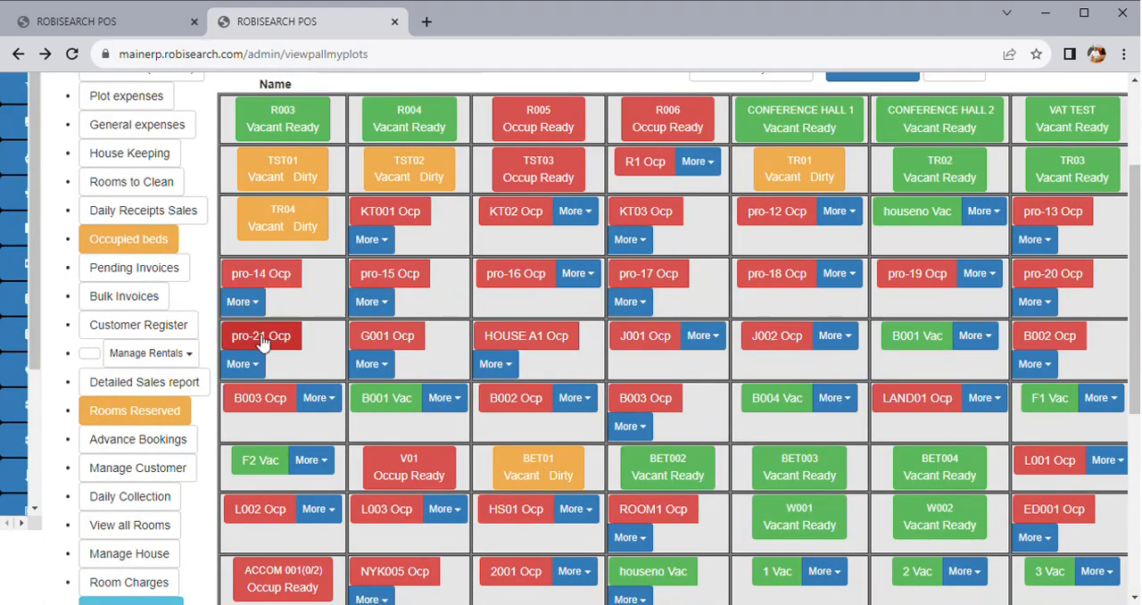
{"action": "left_click", "coordinate": [162, 360]}
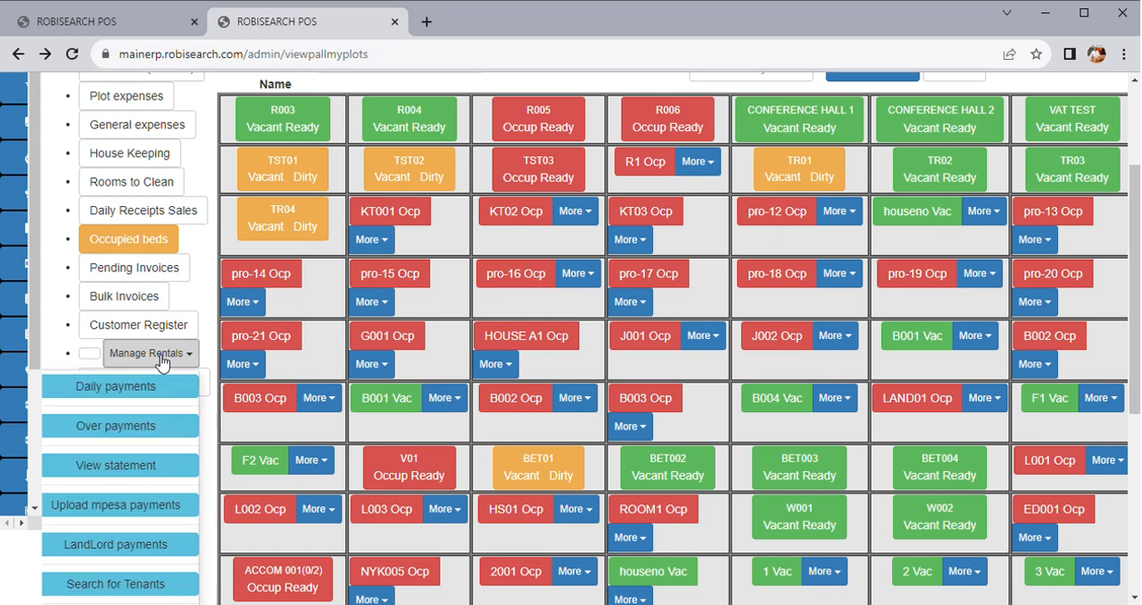
{"action": "left_click", "coordinate": [140, 432]}
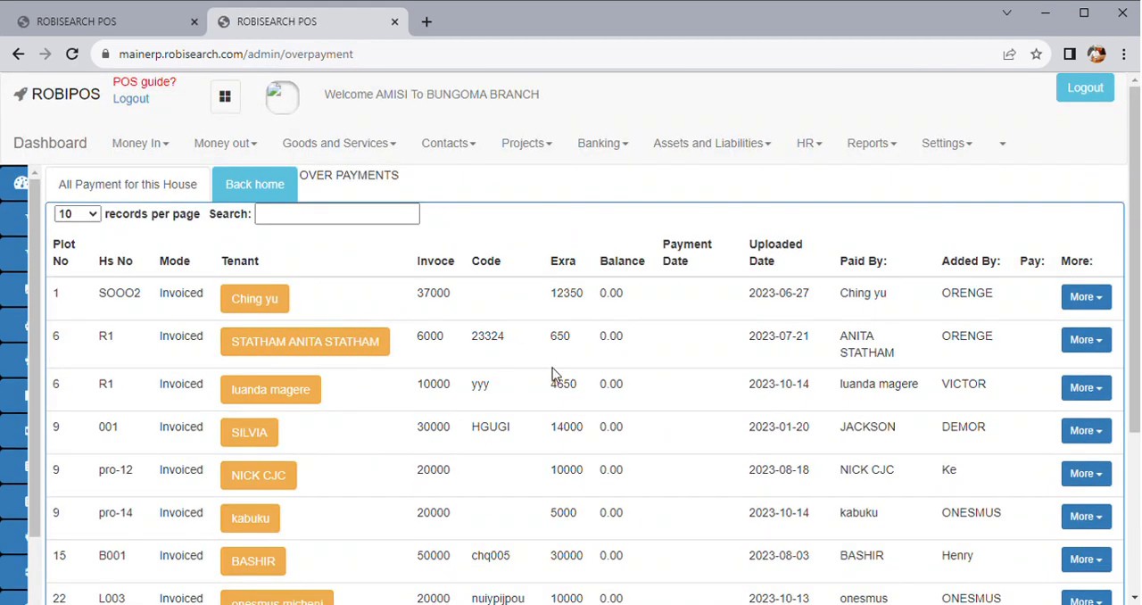
{"action": "scroll", "coordinate": [435, 360], "scroll_direction": "down", "scroll_amount": 1}
{"action": "scroll", "coordinate": [435, 360], "scroll_direction": "up", "scroll_amount": 1}
{"action": "scroll", "coordinate": [435, 360], "scroll_direction": "down", "scroll_amount": 1}
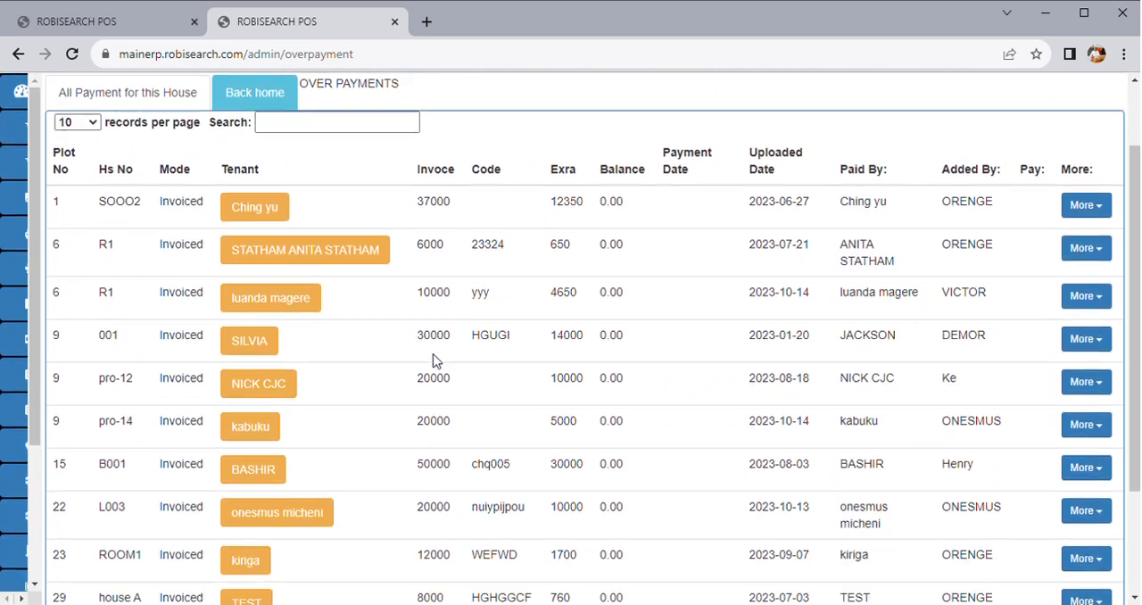
{"action": "scroll", "coordinate": [434, 360], "scroll_direction": "up", "scroll_amount": 1}
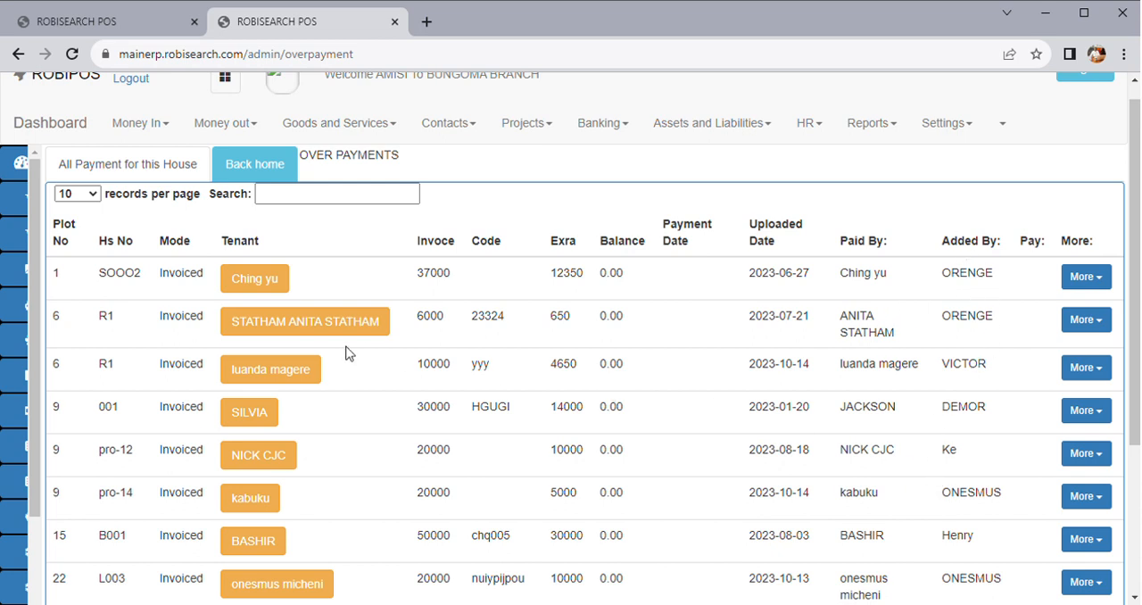
Return to the rooms overview and open the rental statement search
{"action": "left_click", "coordinate": [85, 413]}
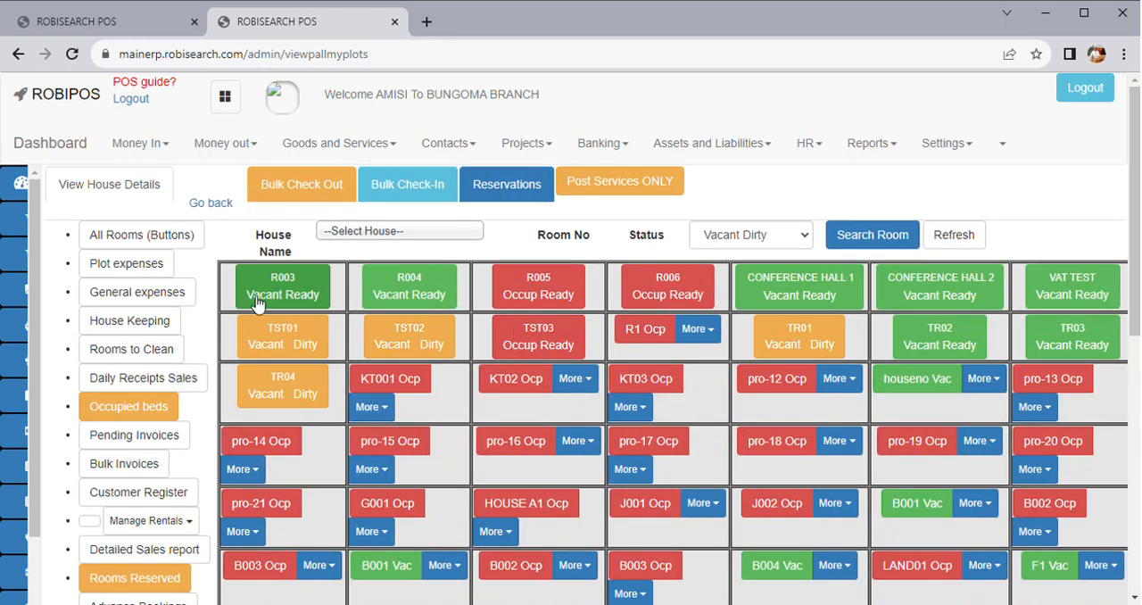
{"action": "left_click", "coordinate": [152, 520]}
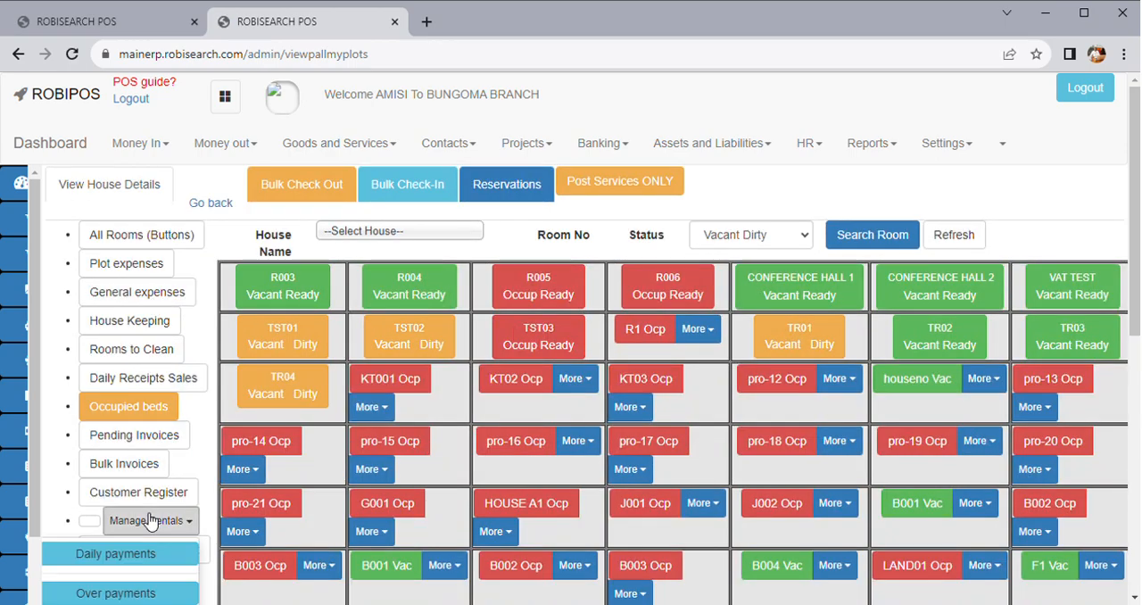
{"action": "scroll", "coordinate": [152, 523], "scroll_direction": "down", "scroll_amount": 2}
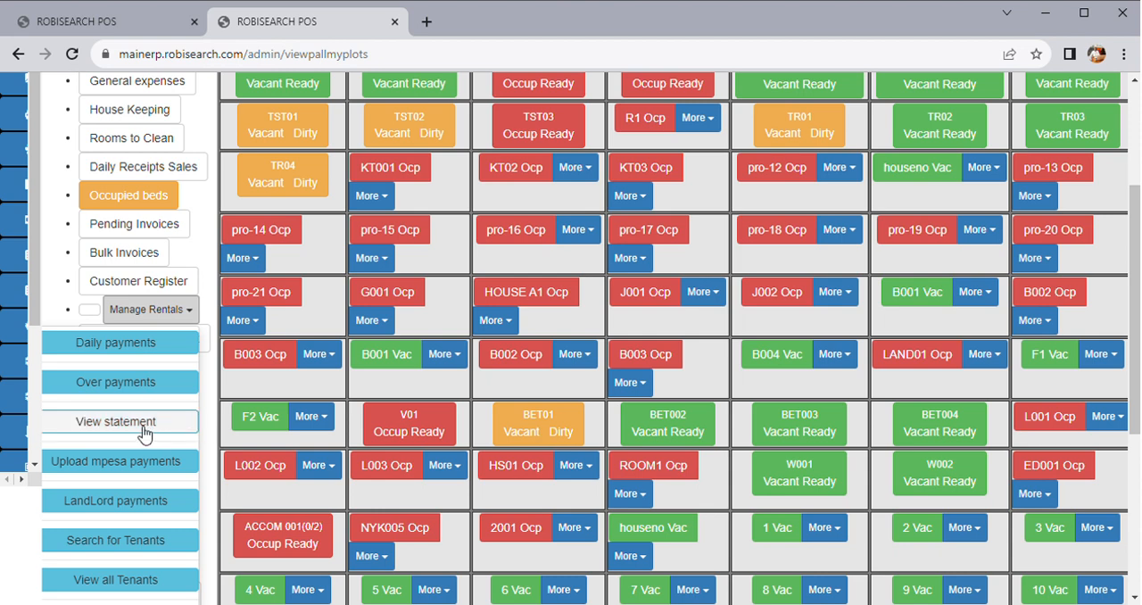
{"action": "left_click", "coordinate": [143, 423]}
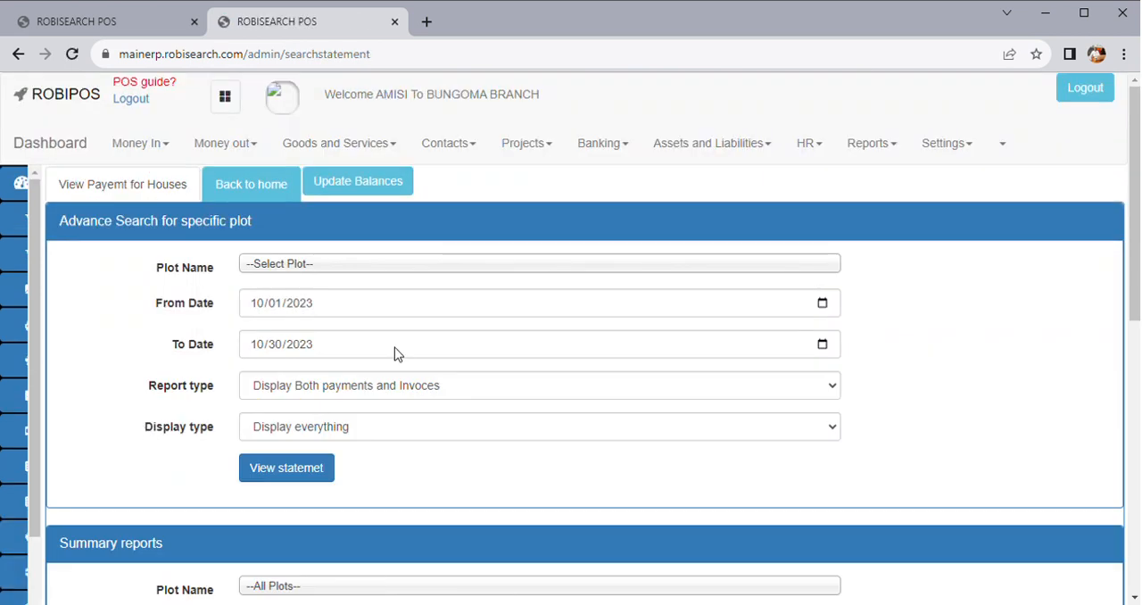
Generate the statement for plot 29 AMISI HEIGHTS using the specific plot search
{"action": "left_click", "coordinate": [338, 277]}
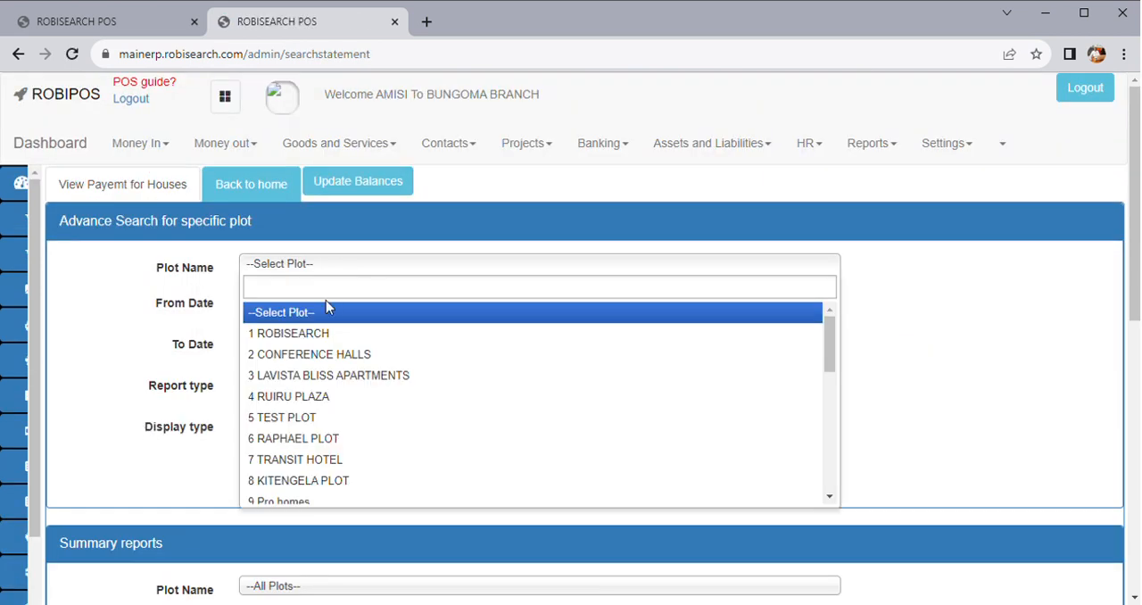
{"action": "type", "text": "29"}
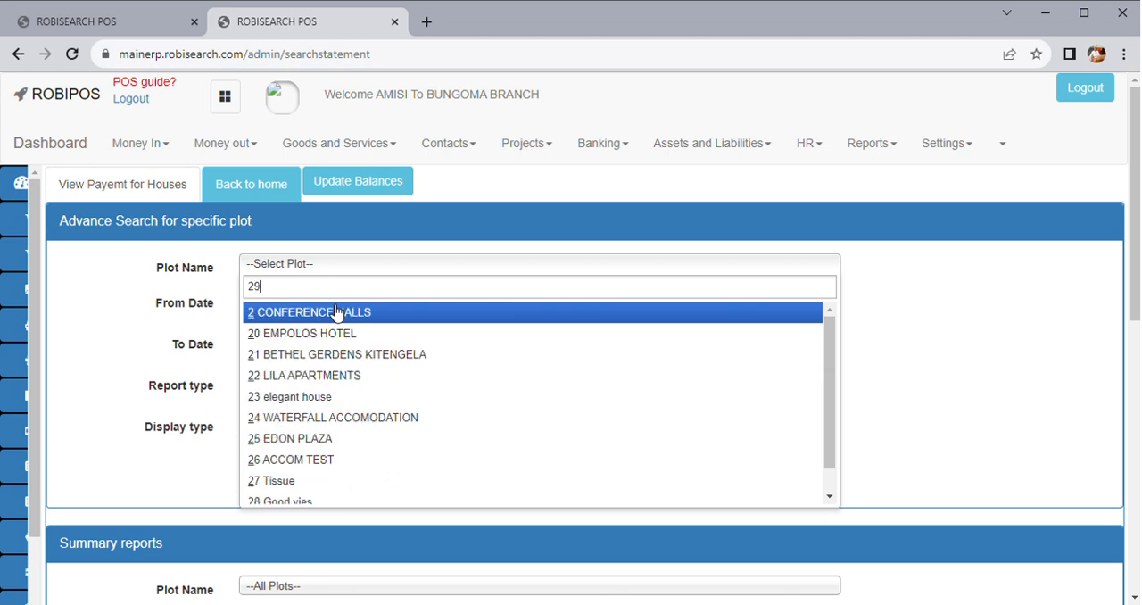
{"action": "left_click", "coordinate": [323, 313]}
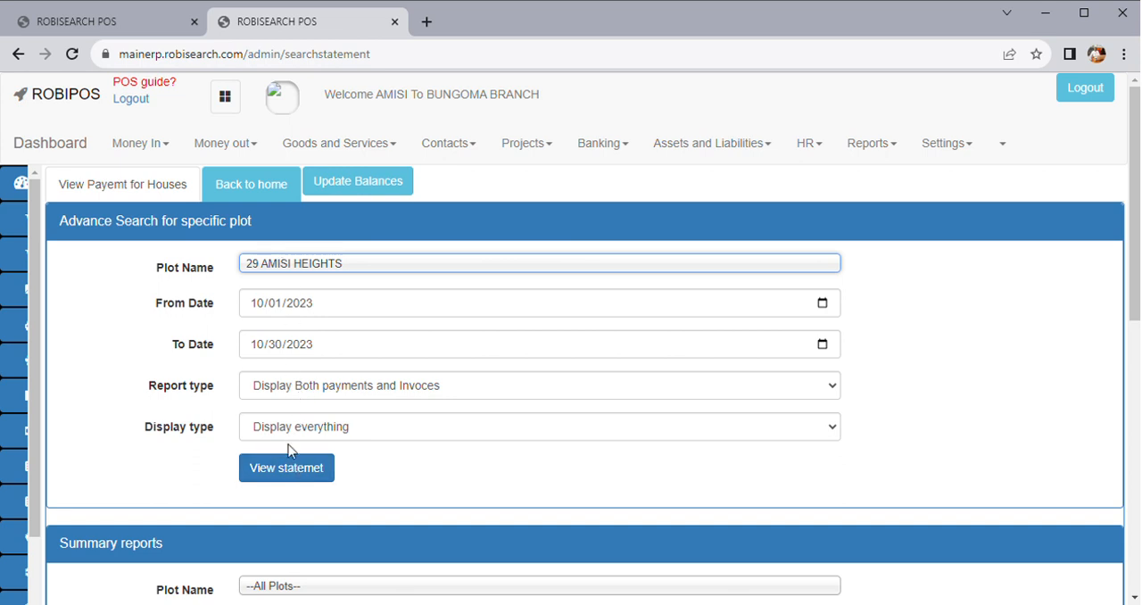
{"action": "left_click", "coordinate": [294, 472]}
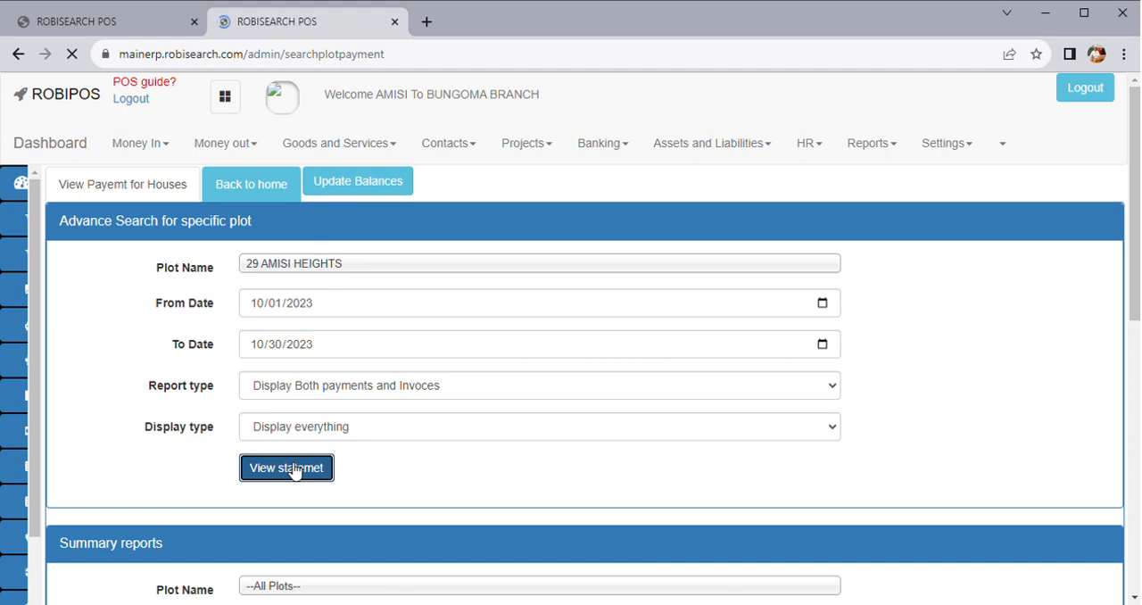
Read through the plot statement's tenant balances, vacant rooms, collections, expenses and total cash payable
{"action": "scroll", "coordinate": [413, 420], "scroll_direction": "down", "scroll_amount": 1}
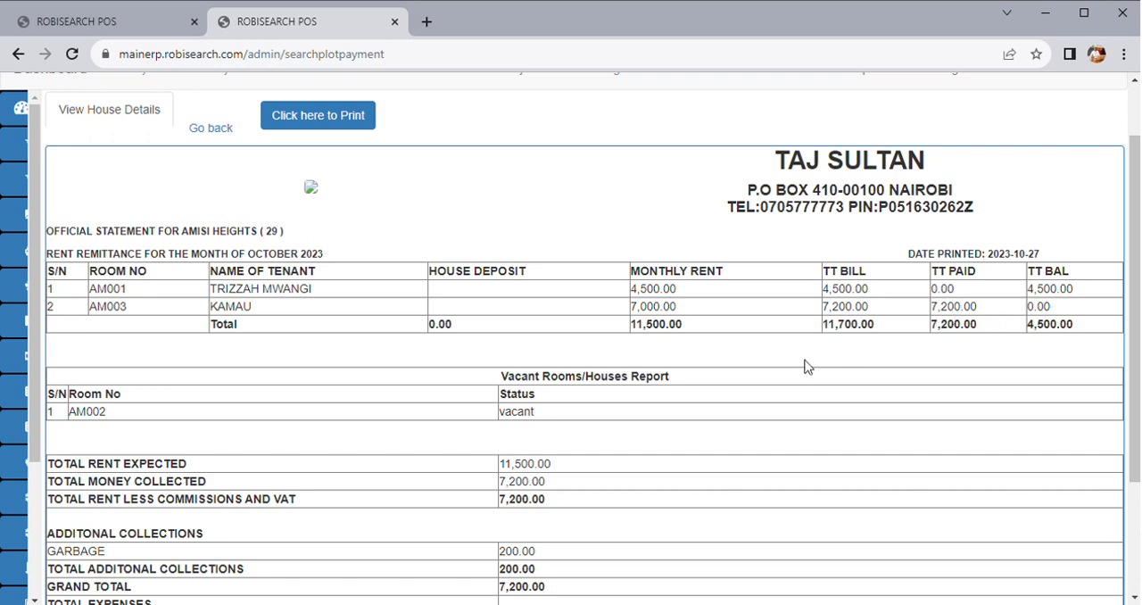
{"action": "scroll", "coordinate": [589, 393], "scroll_direction": "down", "scroll_amount": 1}
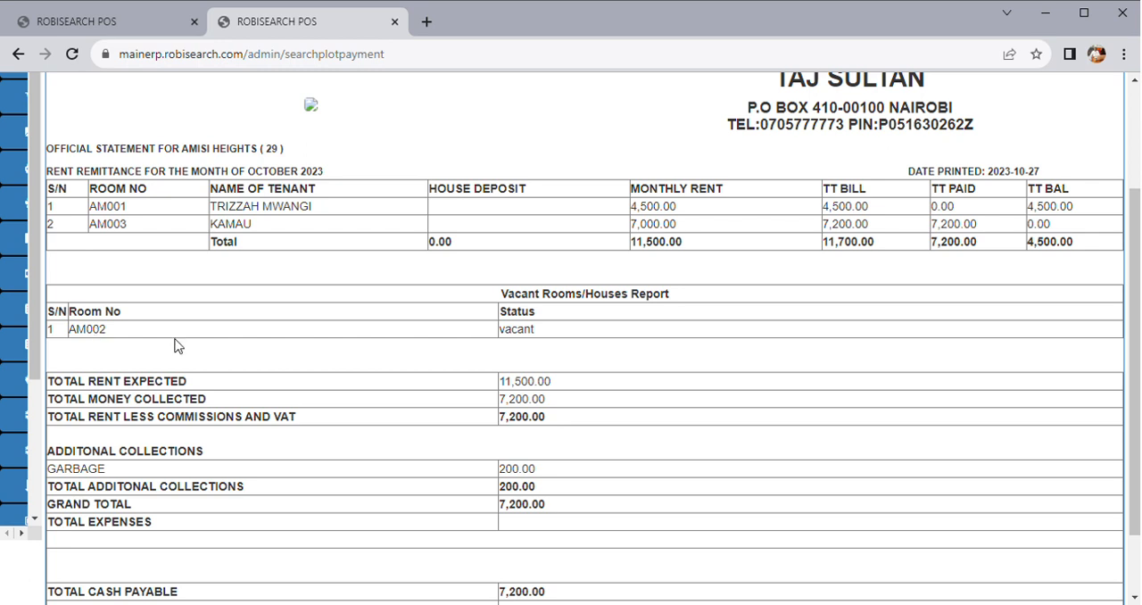
{"action": "double_click", "coordinate": [106, 339]}
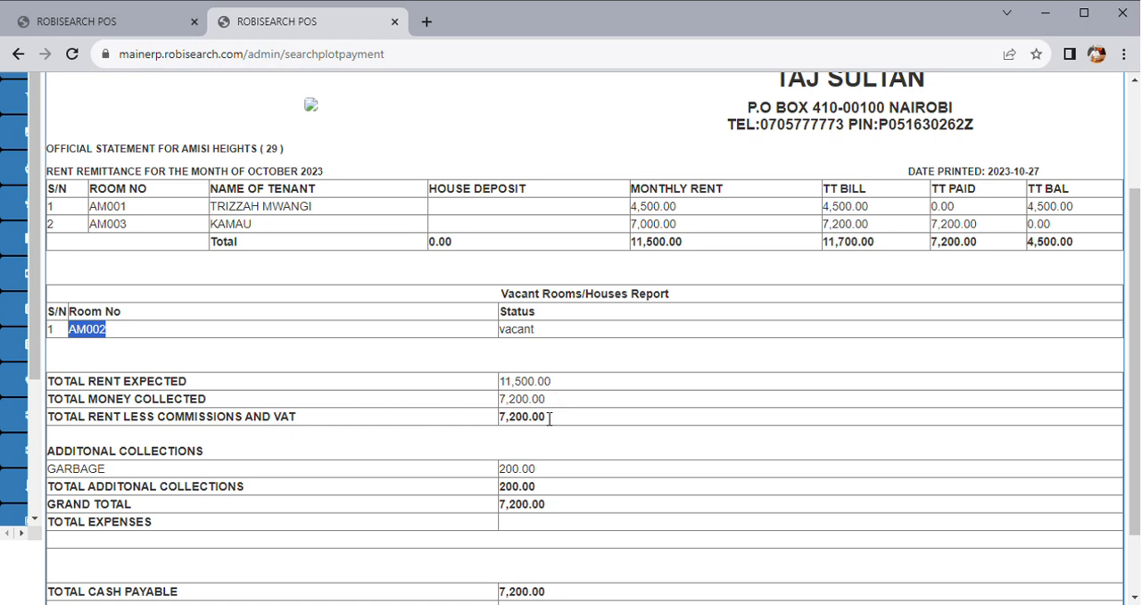
{"action": "scroll", "coordinate": [424, 480], "scroll_direction": "down", "scroll_amount": 1}
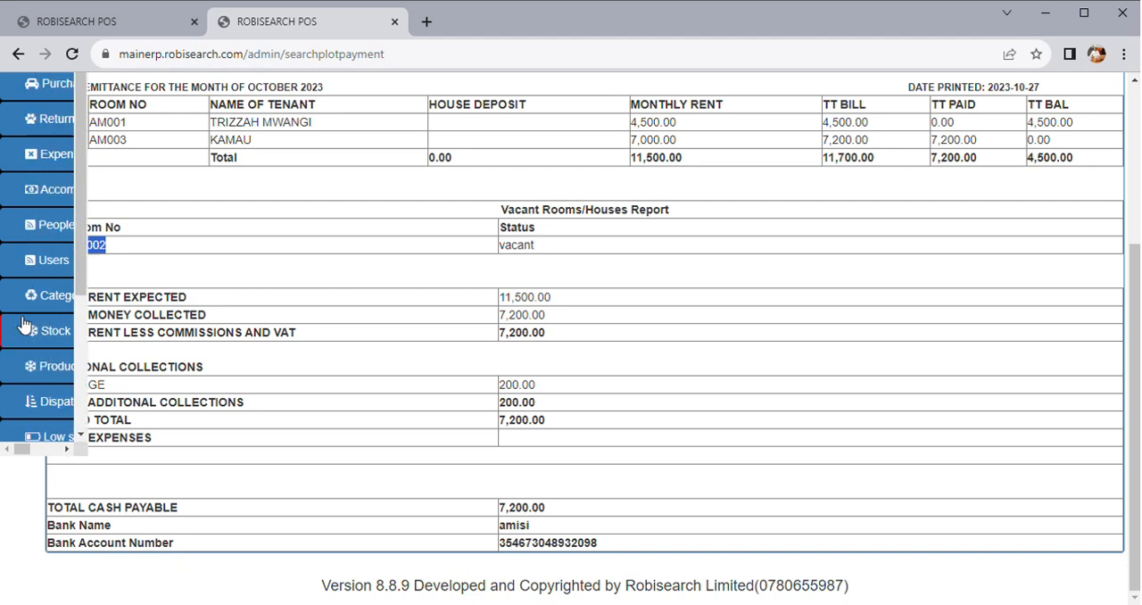
{"action": "scroll", "coordinate": [555, 363], "scroll_direction": "up", "scroll_amount": 5}
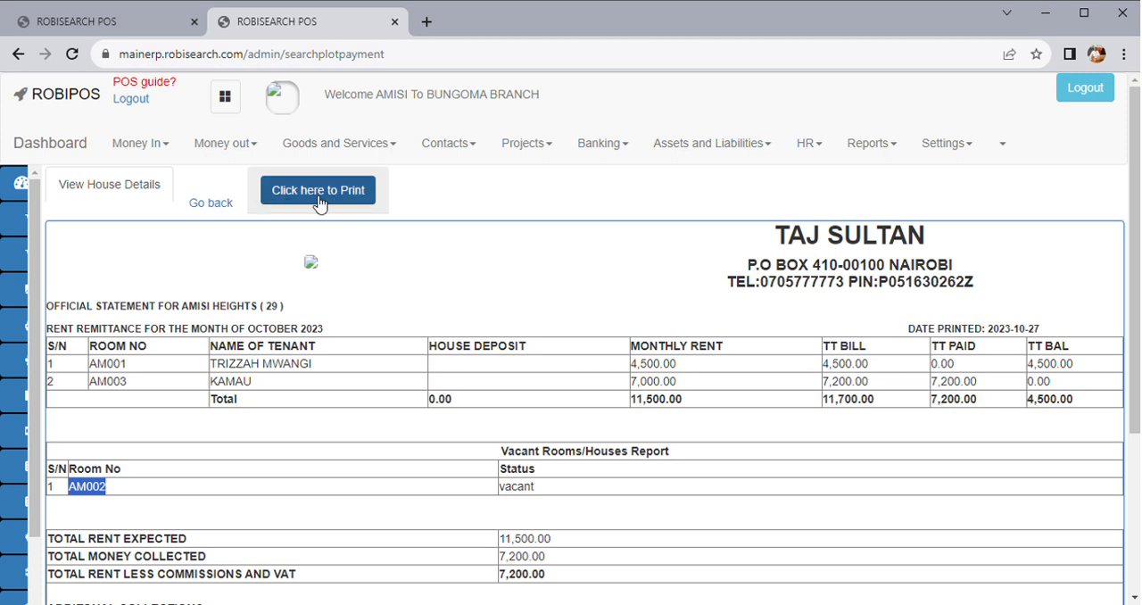
Go back to the statement search and generate a summary report for plot 29 AMISI HEIGHTS covering active tenants only
{"action": "left_click", "coordinate": [220, 211]}
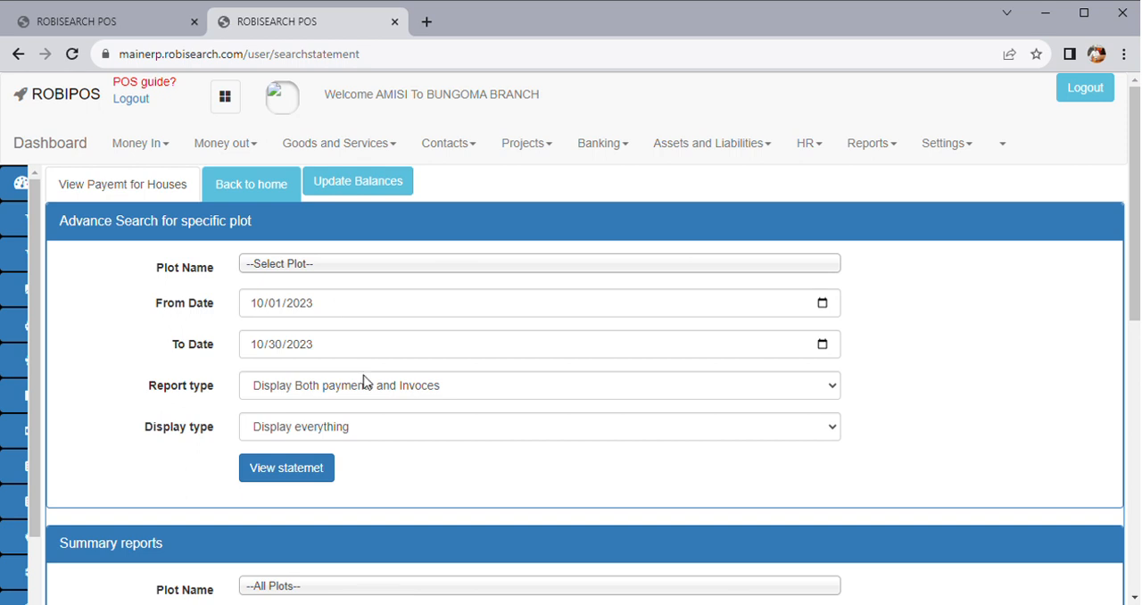
{"action": "scroll", "coordinate": [384, 434], "scroll_direction": "down", "scroll_amount": 4}
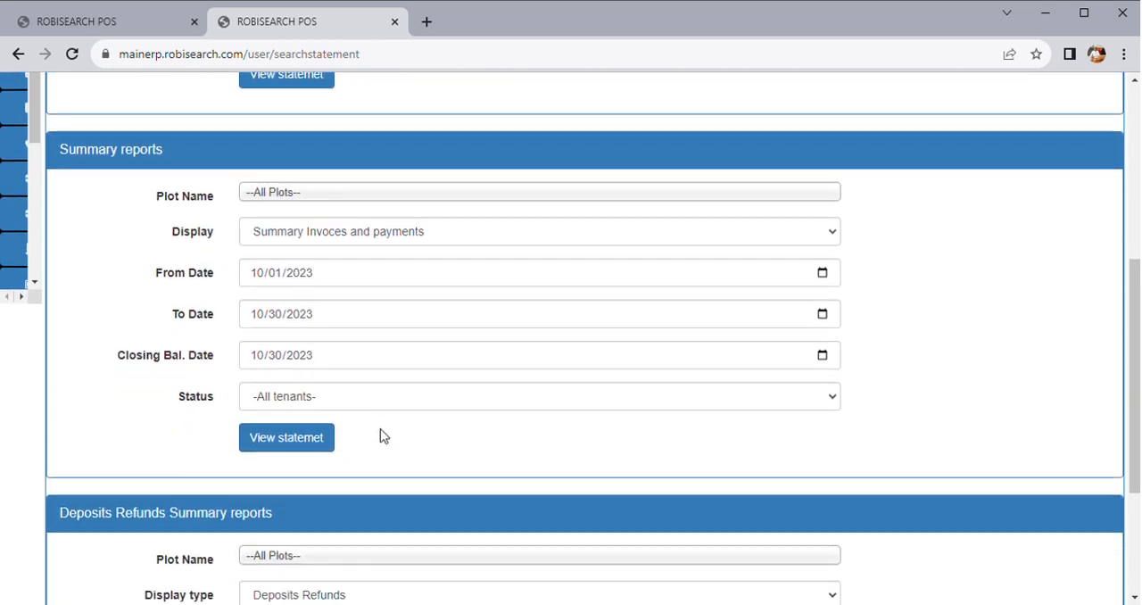
{"action": "left_click", "coordinate": [300, 196]}
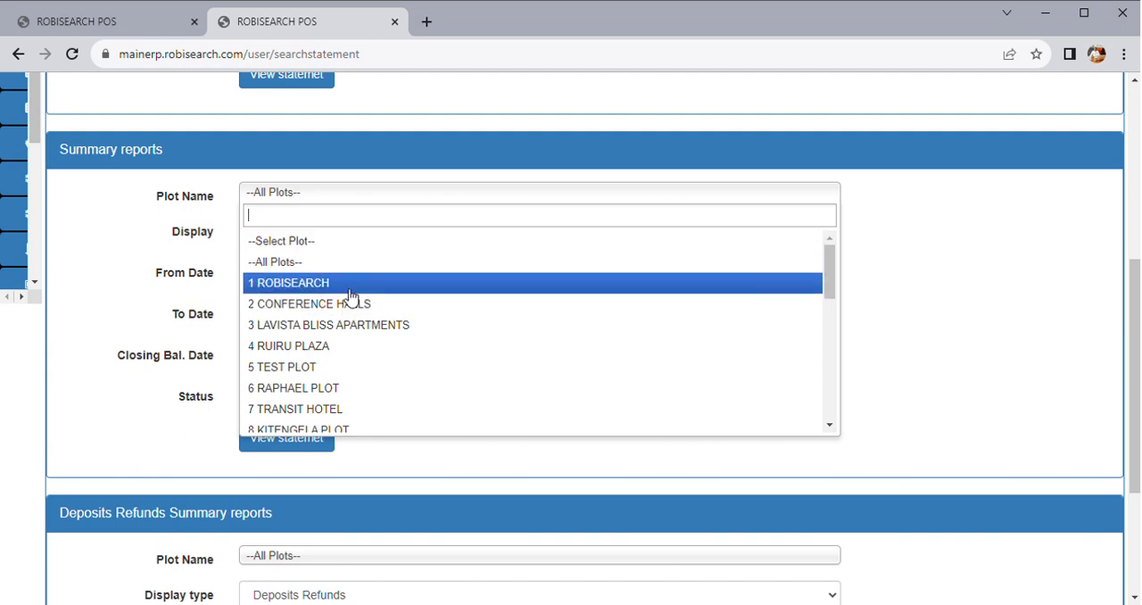
{"action": "type", "text": "29"}
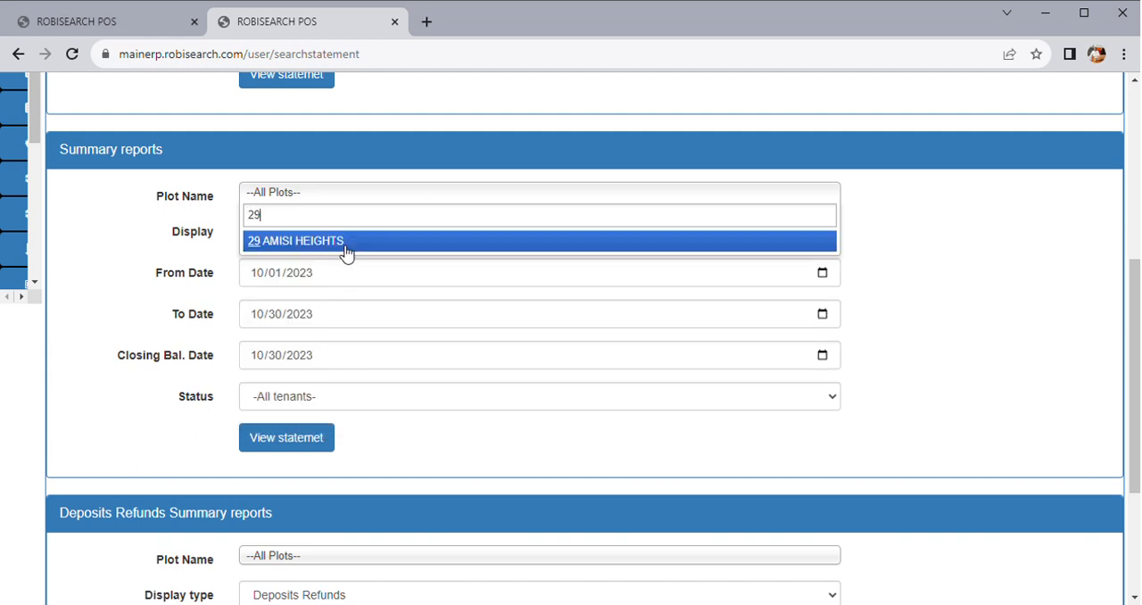
{"action": "left_click", "coordinate": [344, 252]}
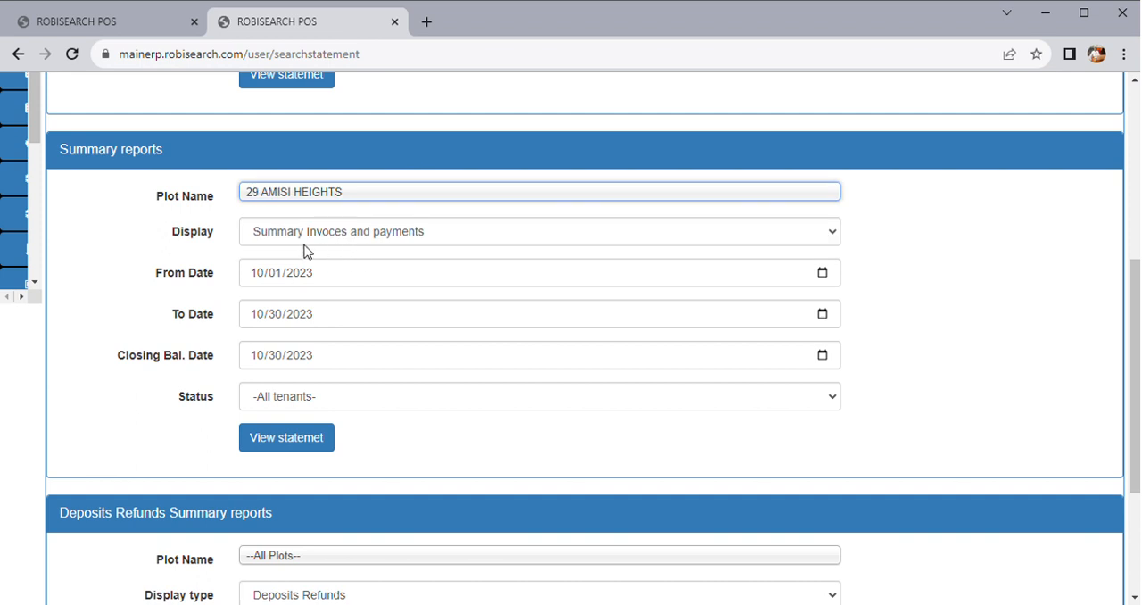
{"action": "left_click", "coordinate": [302, 403]}
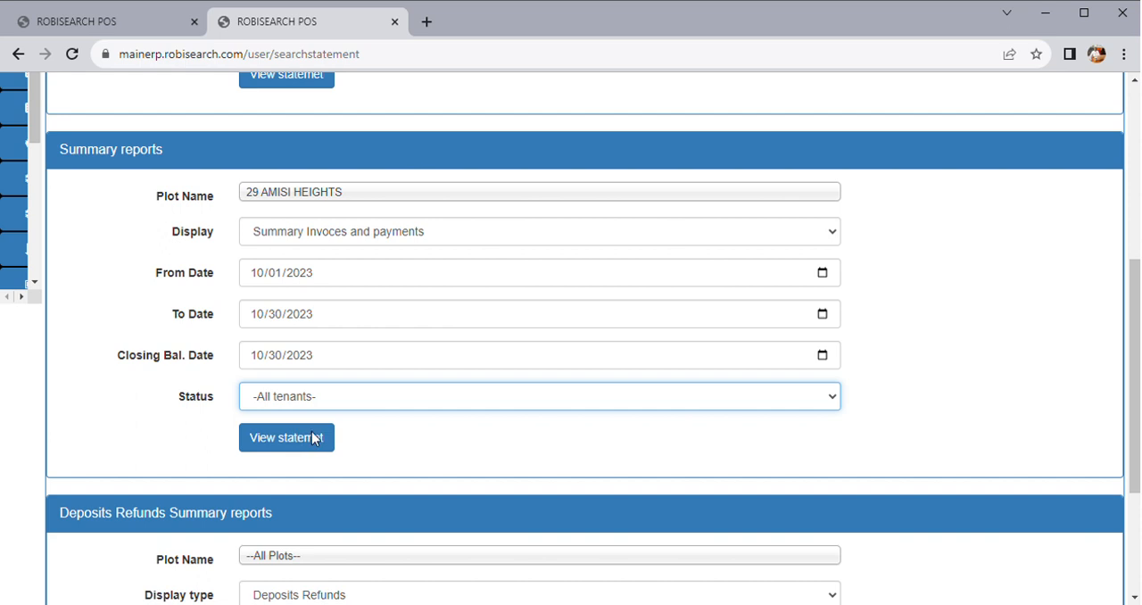
{"action": "left_click", "coordinate": [314, 438]}
{"action": "left_click", "coordinate": [301, 441]}
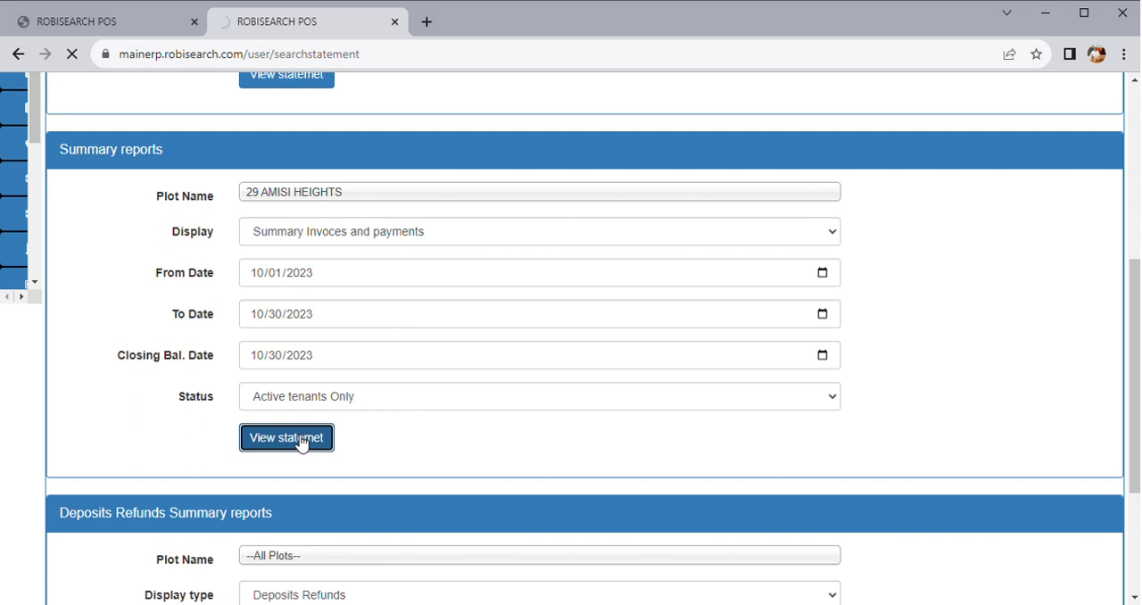
Look over the deposits refunds report form and its plot choices without selecting one, and view the summary report
{"action": "scroll", "coordinate": [364, 456], "scroll_direction": "down", "scroll_amount": 3}
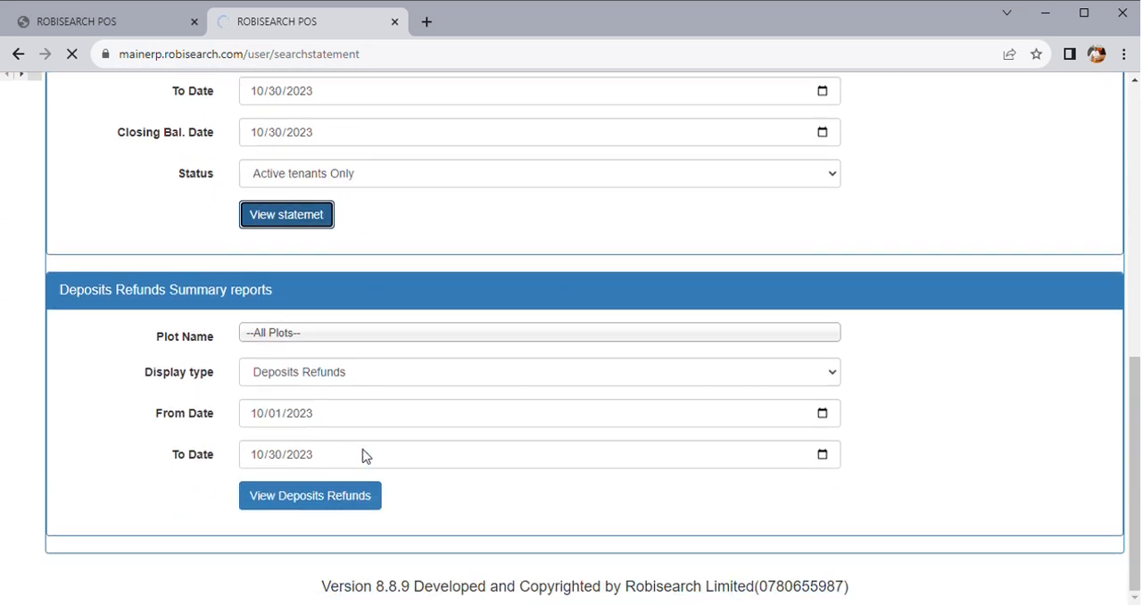
{"action": "left_click", "coordinate": [321, 338]}
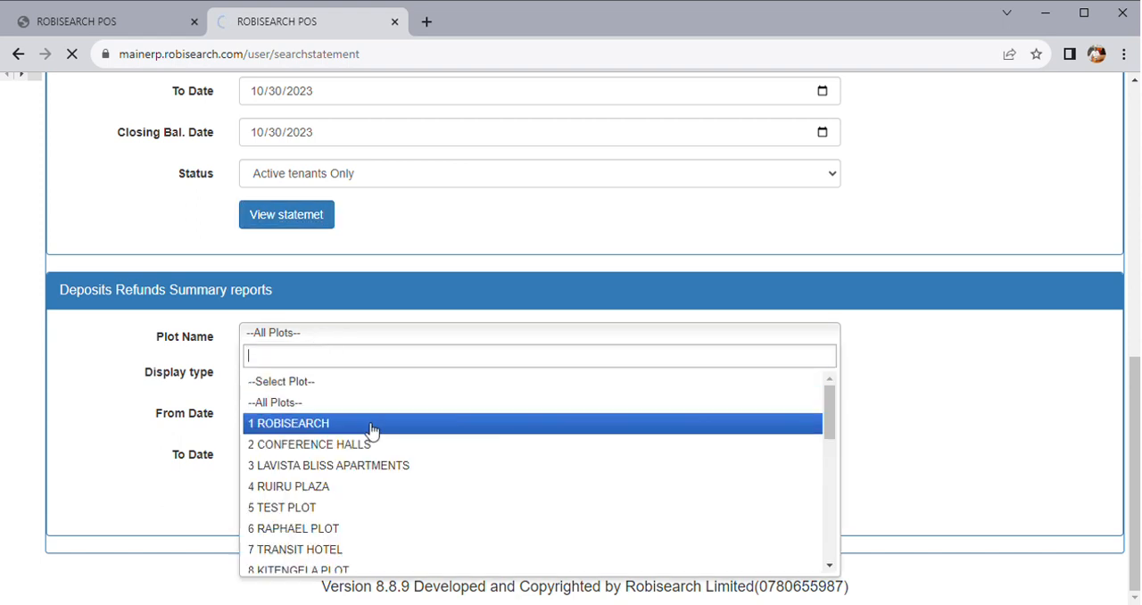
{"action": "left_click", "coordinate": [114, 482]}
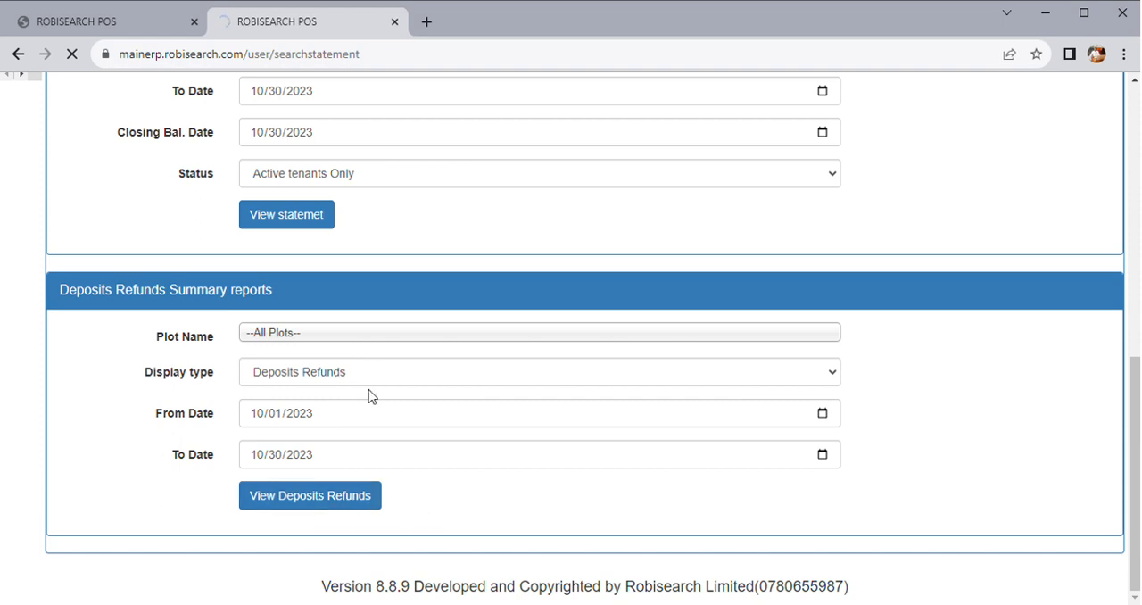
{"action": "scroll", "coordinate": [446, 451], "scroll_direction": "up", "scroll_amount": 7}
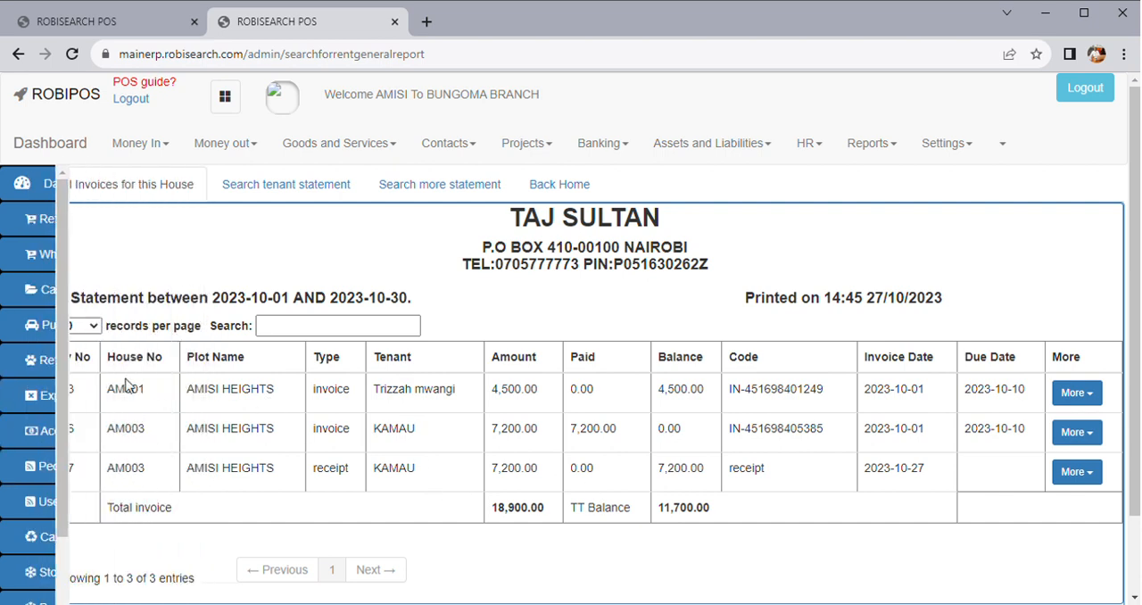
Return to the rooms overview and look through the rental management options, including landlord payments and tenant listings
{"action": "mouse_move", "coordinate": [79, 412]}
{"action": "left_click", "coordinate": [71, 435]}
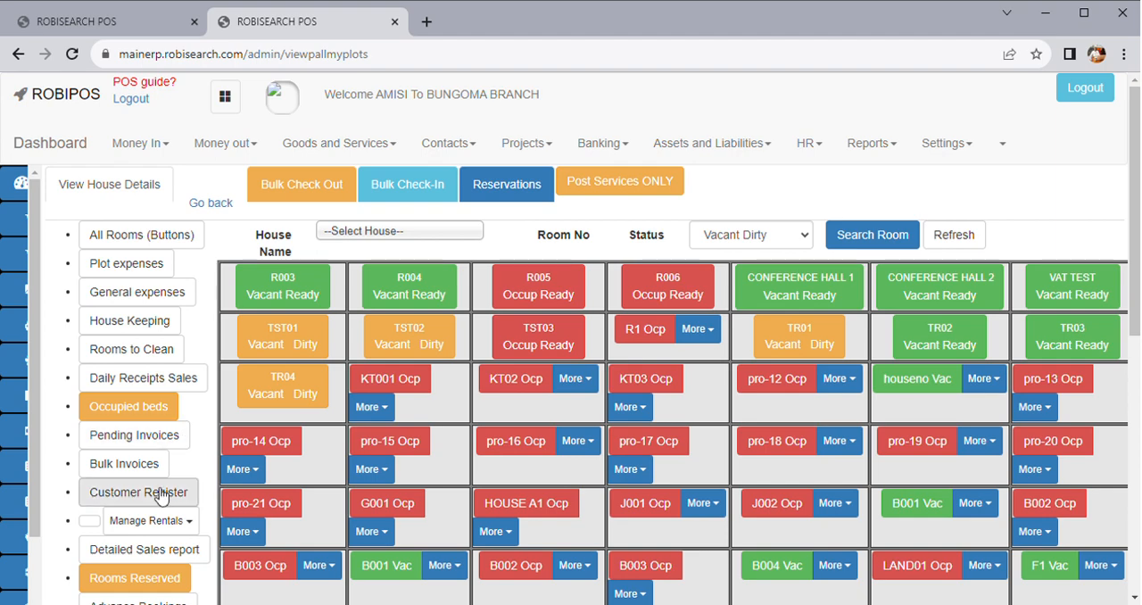
{"action": "left_click", "coordinate": [149, 519]}
{"action": "scroll", "coordinate": [269, 482], "scroll_direction": "down", "scroll_amount": 3}
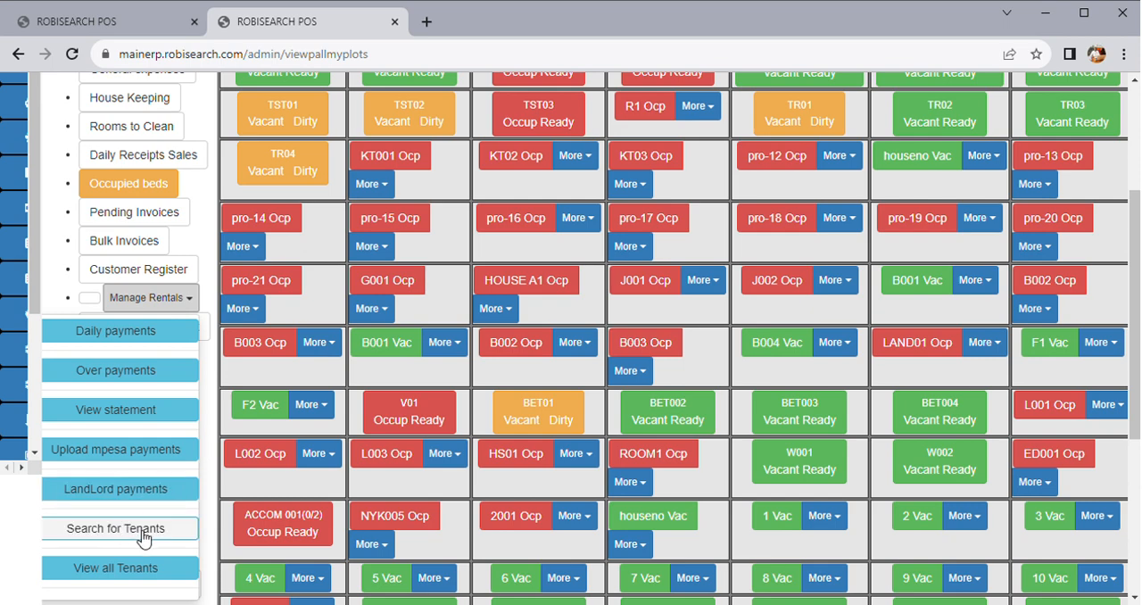
{"action": "scroll", "coordinate": [142, 536], "scroll_direction": "down", "scroll_amount": 1}
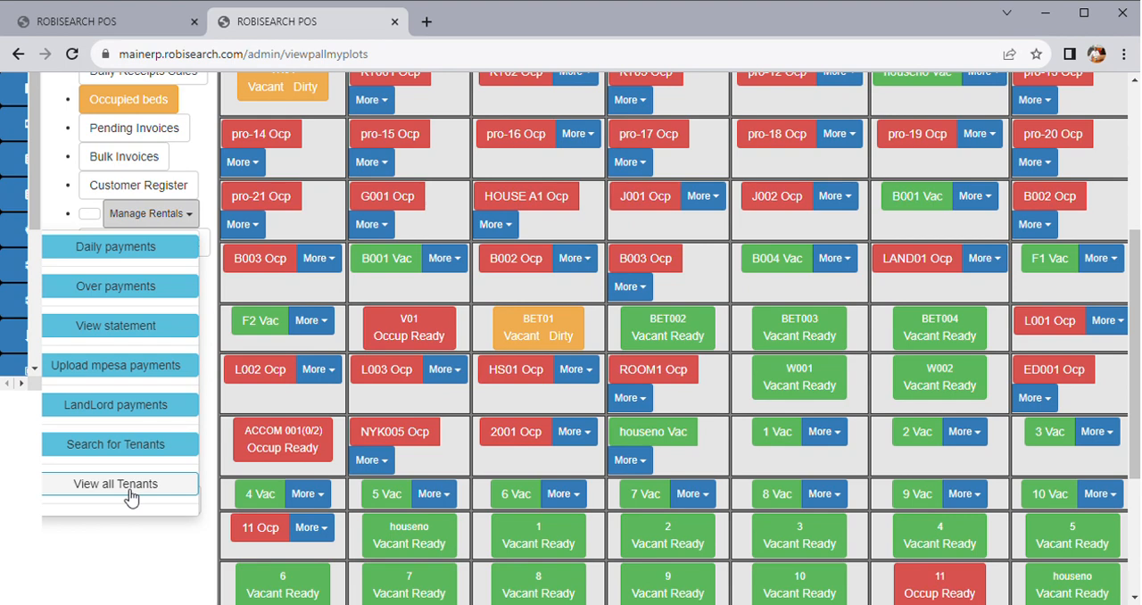
{"action": "scroll", "coordinate": [479, 415], "scroll_direction": "up", "scroll_amount": 3}
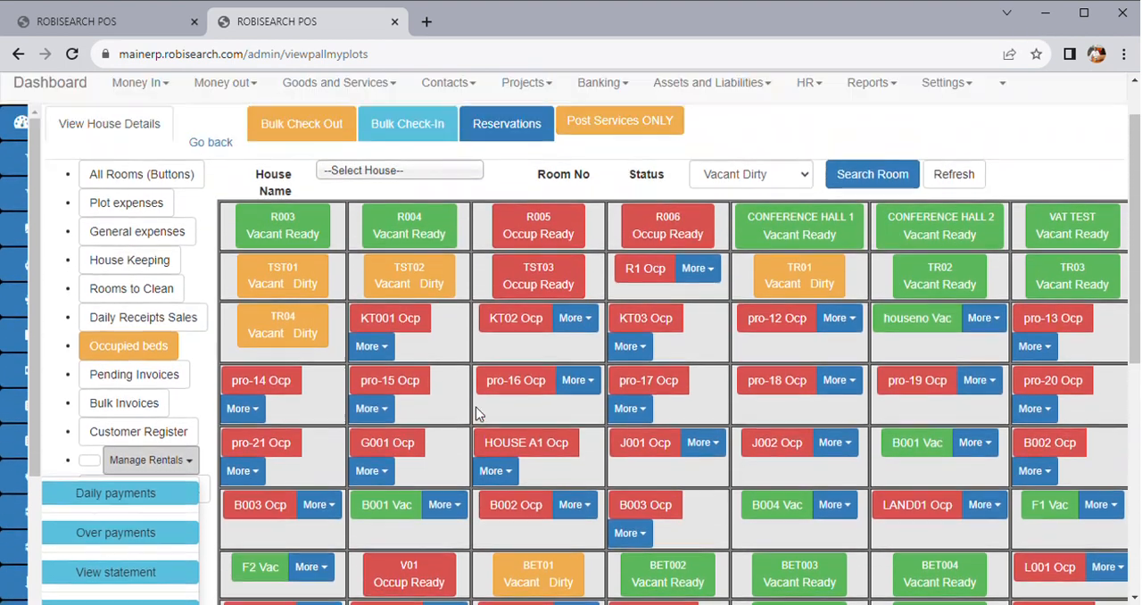